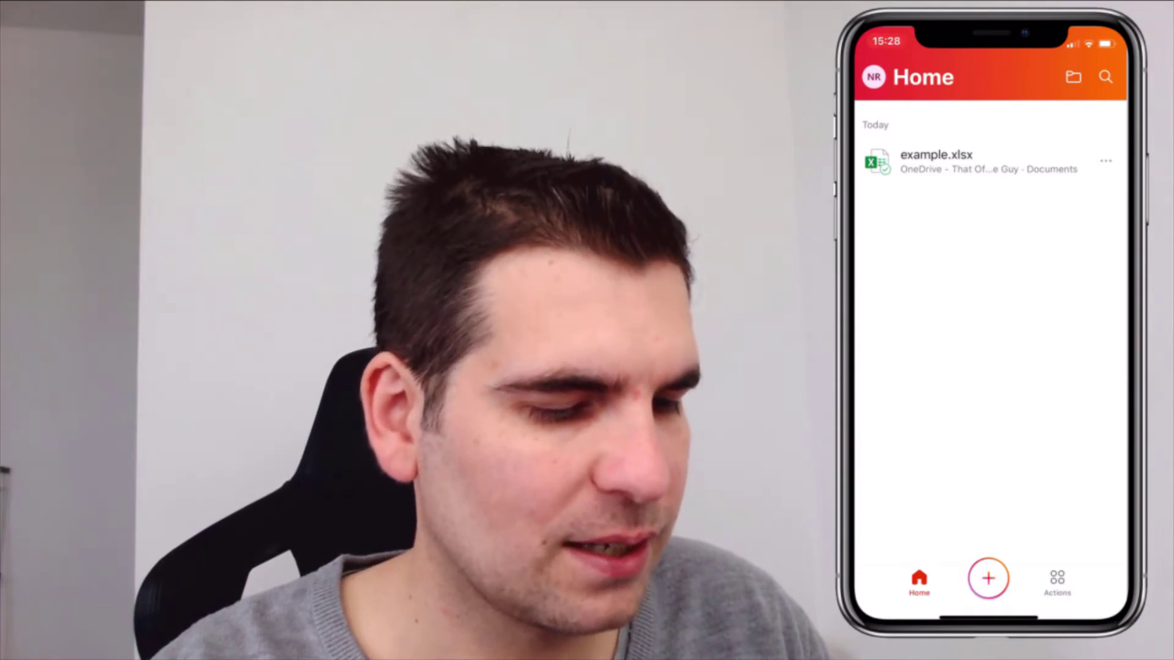
# Step: Show the Actions page with Transfer Files, Image To Text, Image To Table and PDF tools
pyautogui.click(1057, 582)
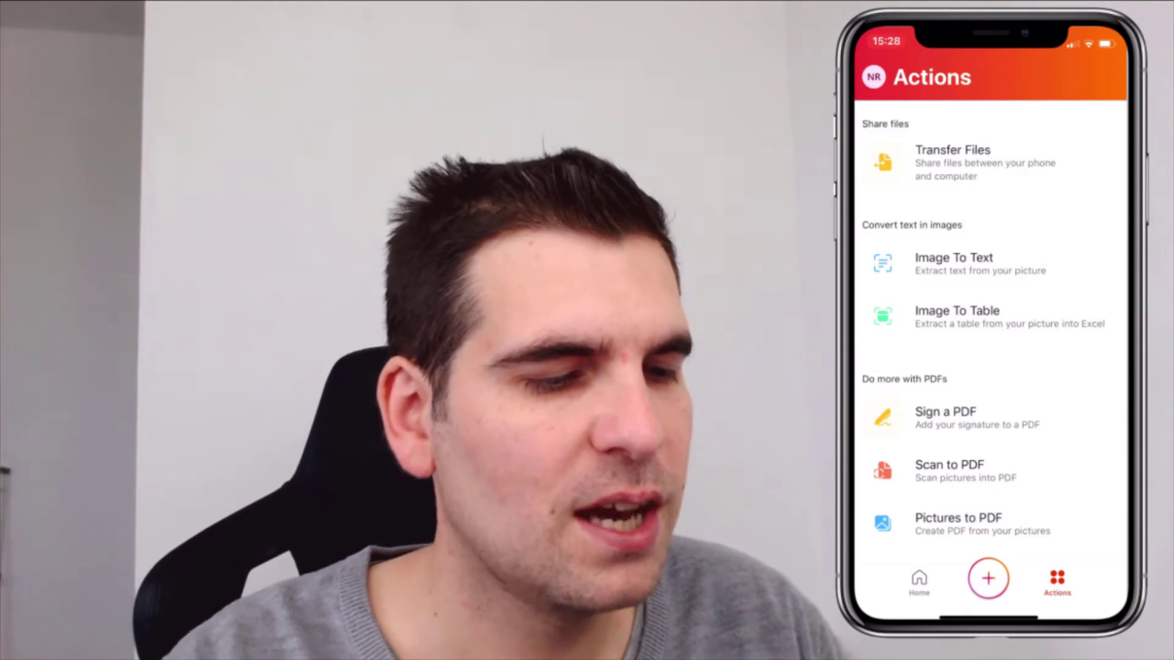
pyautogui.scroll(-4, 994, 333)
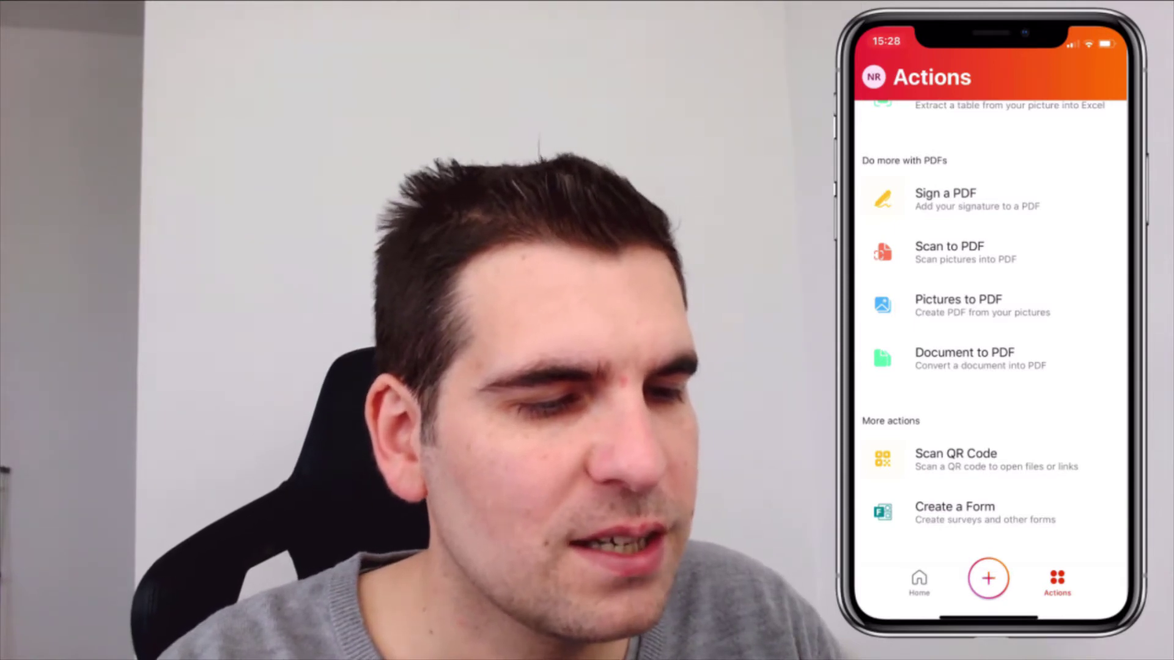
pyautogui.scroll(5, 990, 331)
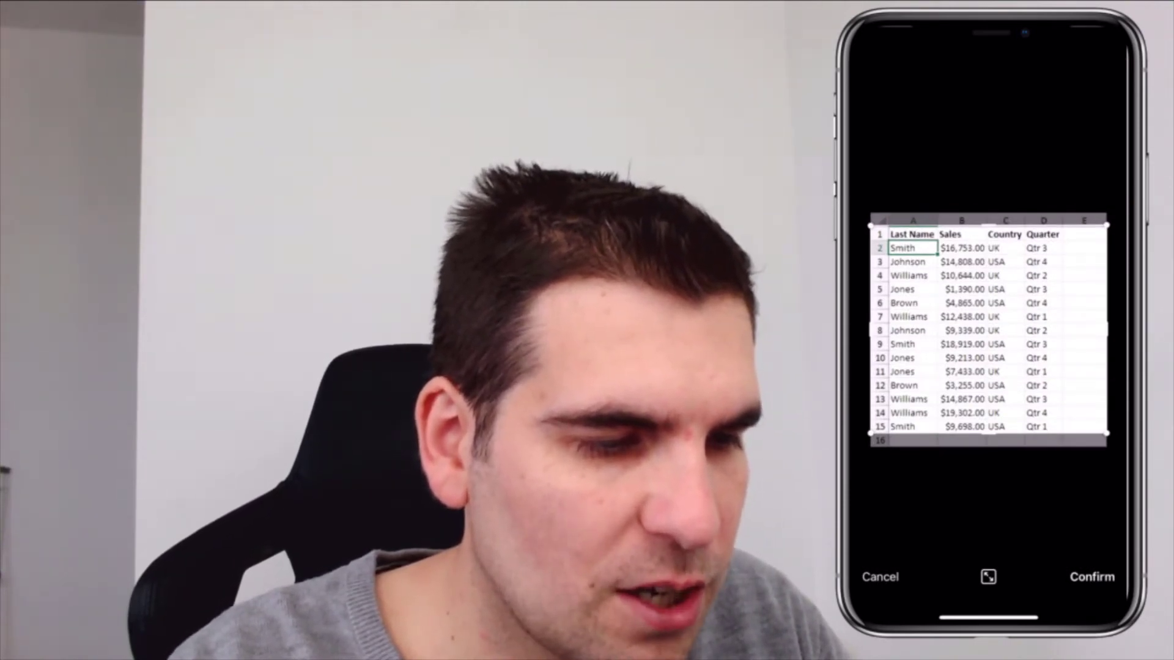
# Step: Trim all four crop corners tightly around the Last Name to Quarter columns and confirm the crop
pyautogui.moveTo(869, 225); pyautogui.dragTo(888, 226)
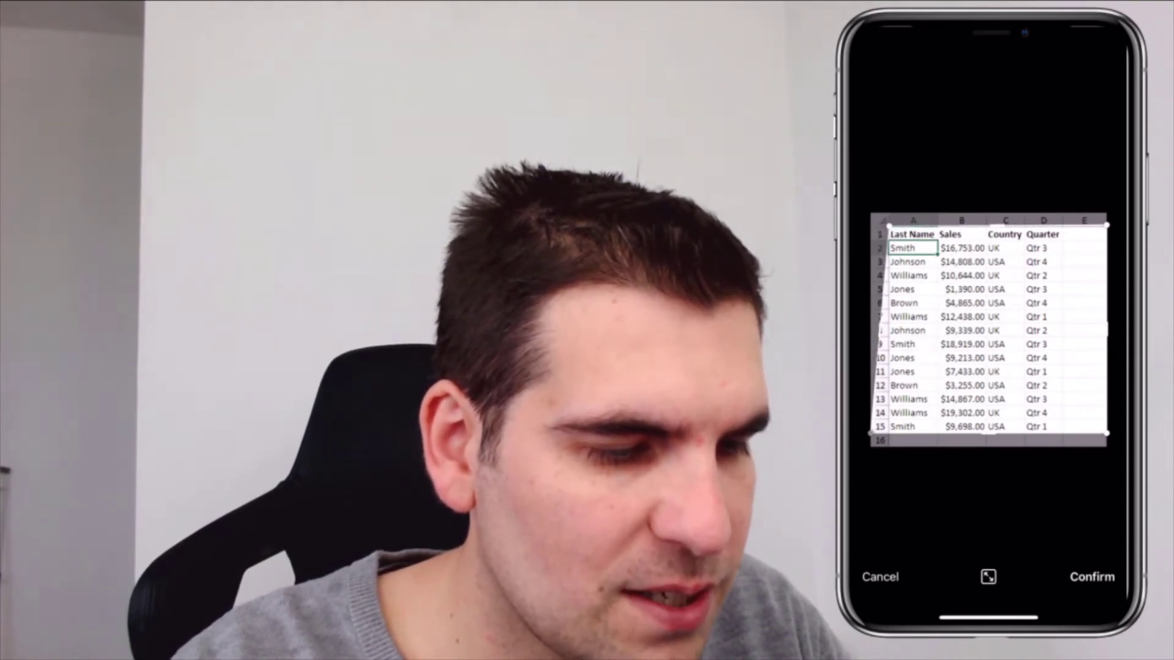
pyautogui.moveTo(887, 434); pyautogui.dragTo(876, 435)
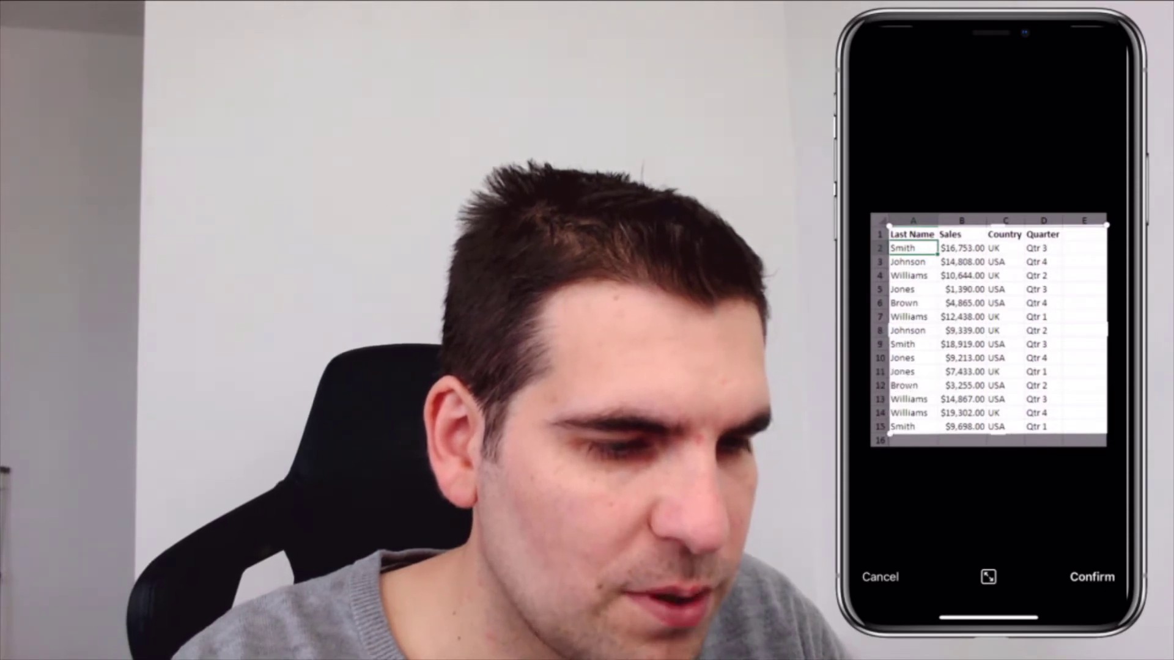
pyautogui.moveTo(1106, 435); pyautogui.dragTo(1063, 435)
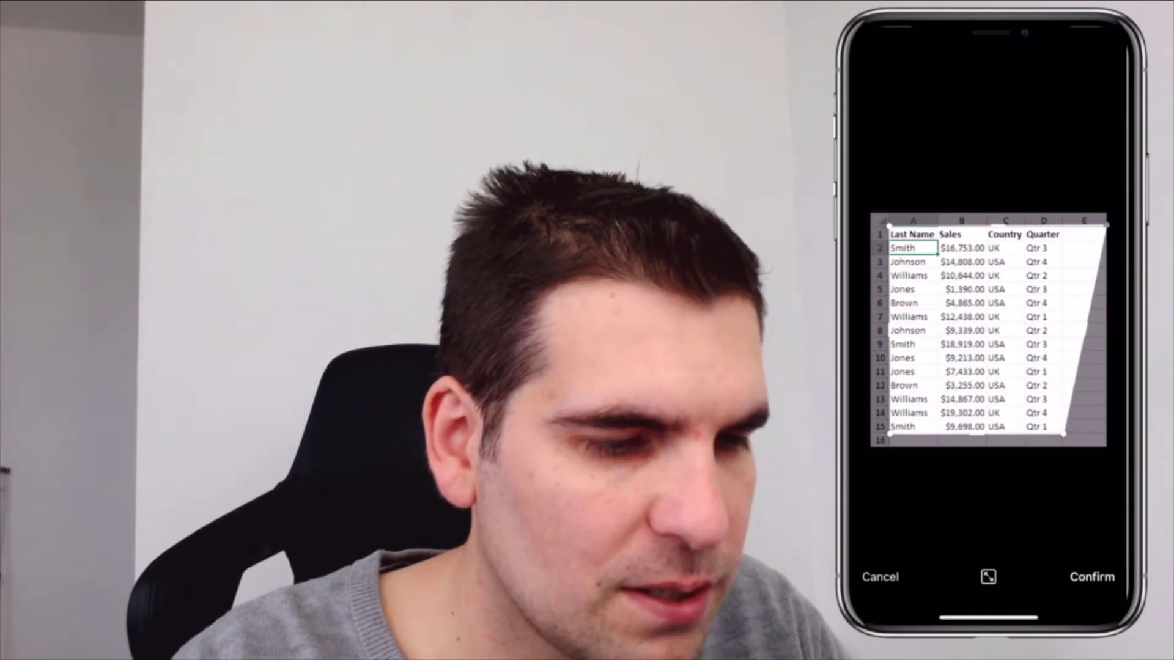
pyautogui.moveTo(1106, 226); pyautogui.dragTo(1063, 226)
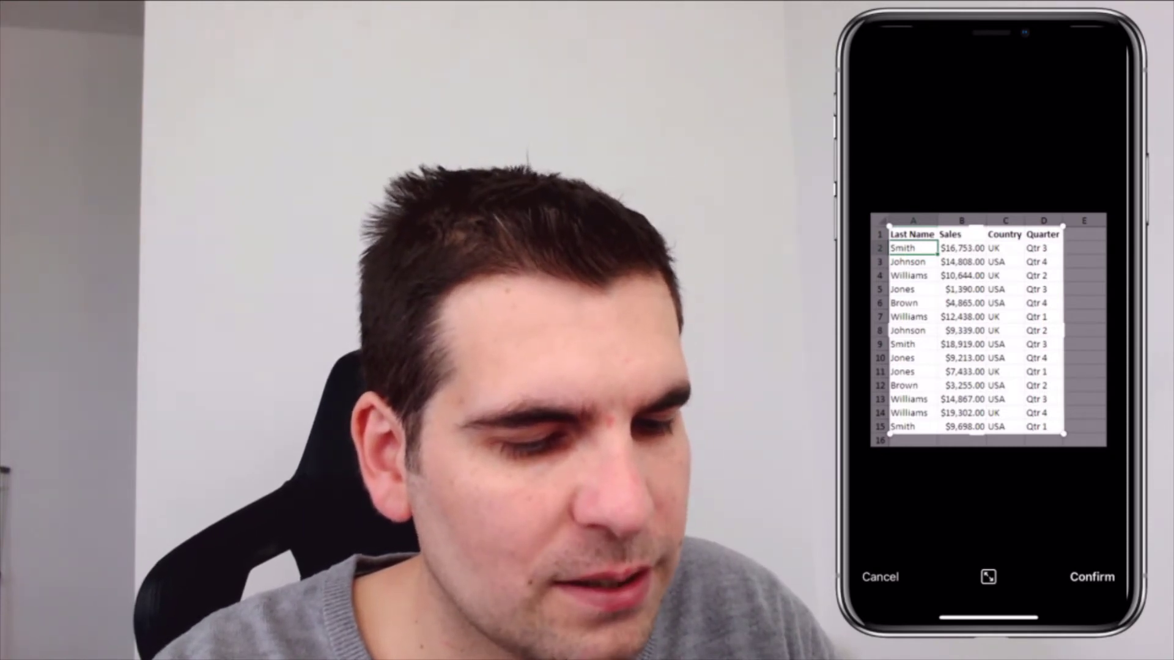
pyautogui.click(1091, 576)
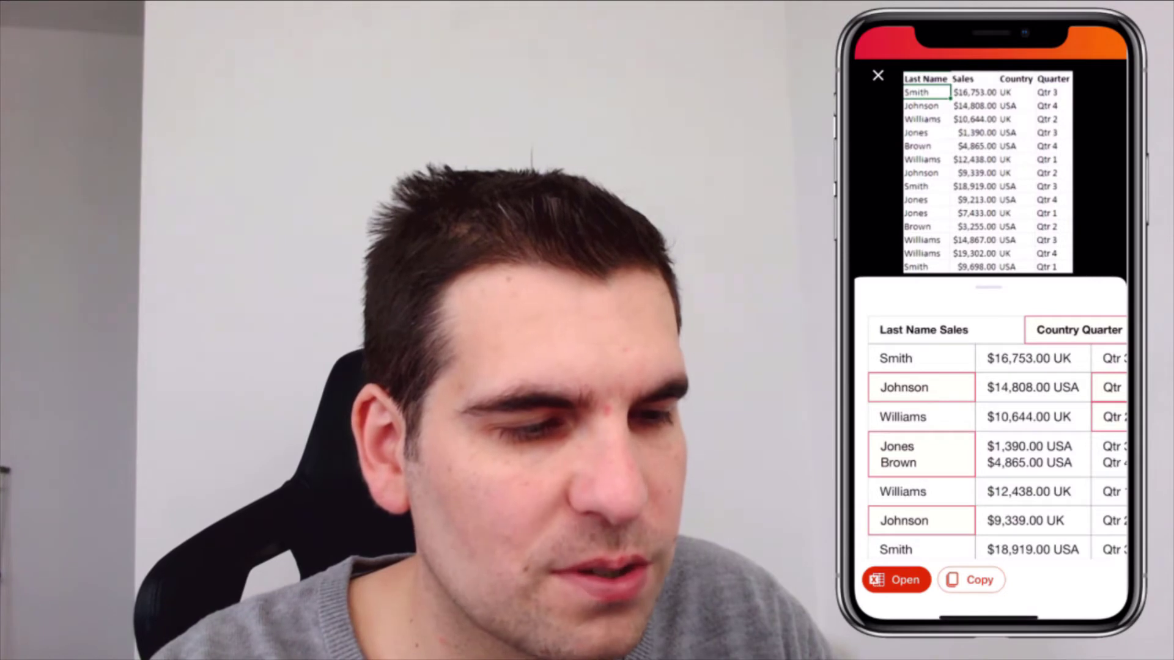
# Step: Scroll through the extracted table preview to check the recognised names, sales, countries and quarters
pyautogui.hscroll(1, 996, 452)
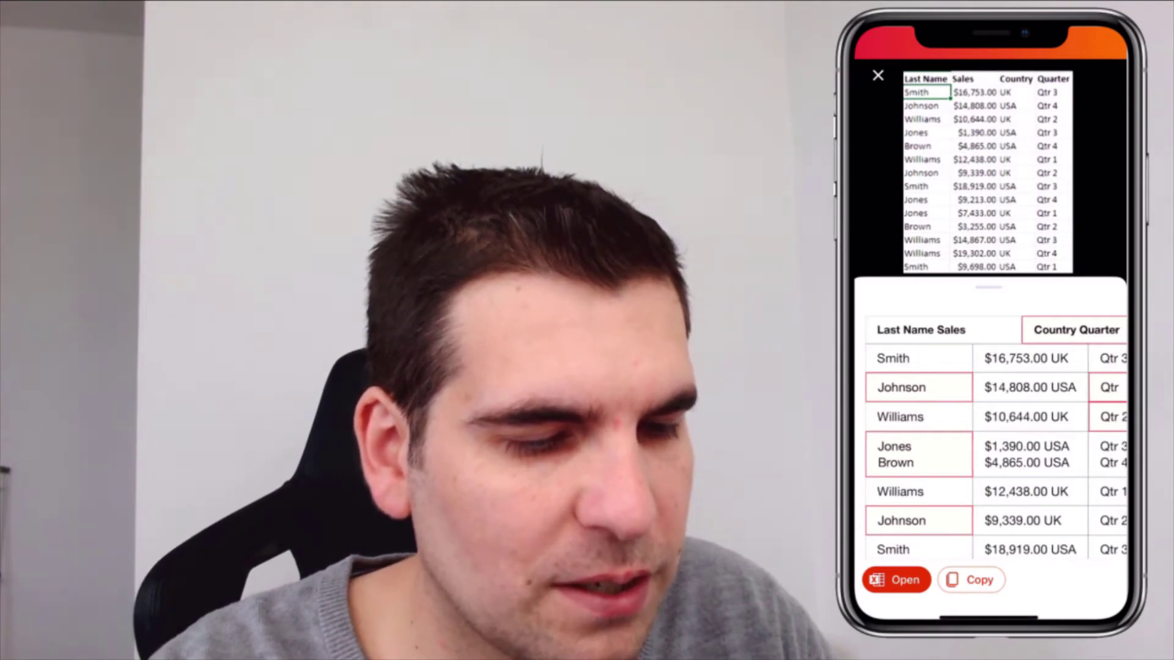
pyautogui.hscroll(3, 990, 437)
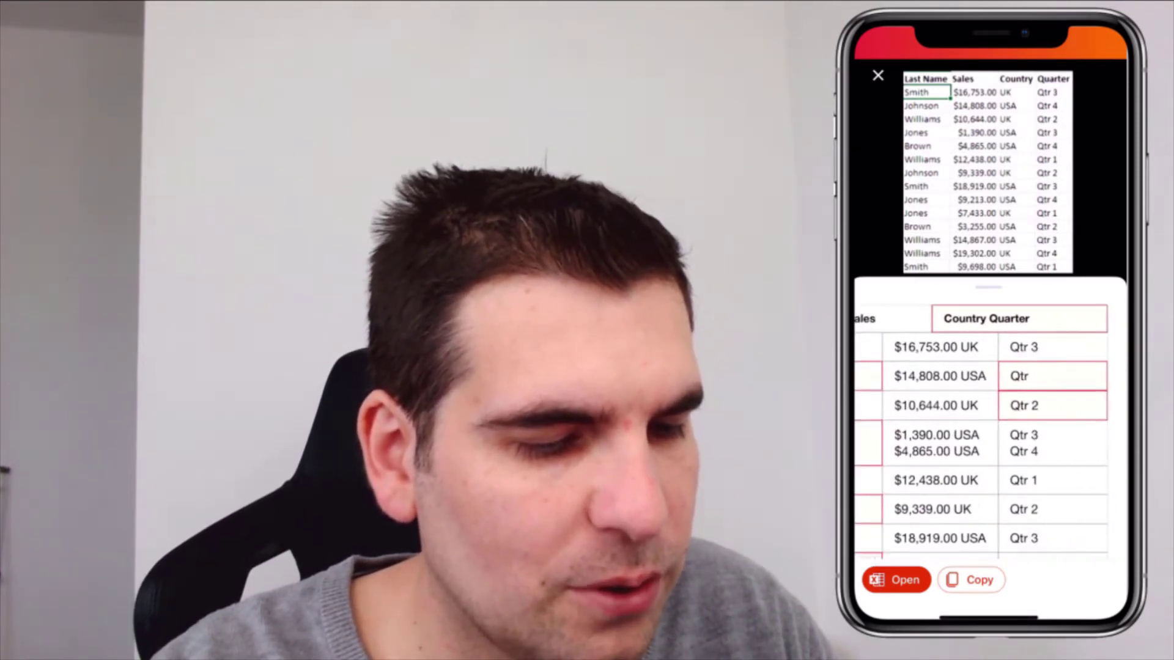
pyautogui.scroll(-5, 990, 437)
pyautogui.scroll(1, 990, 422)
pyautogui.hscroll(-3, 991, 422)
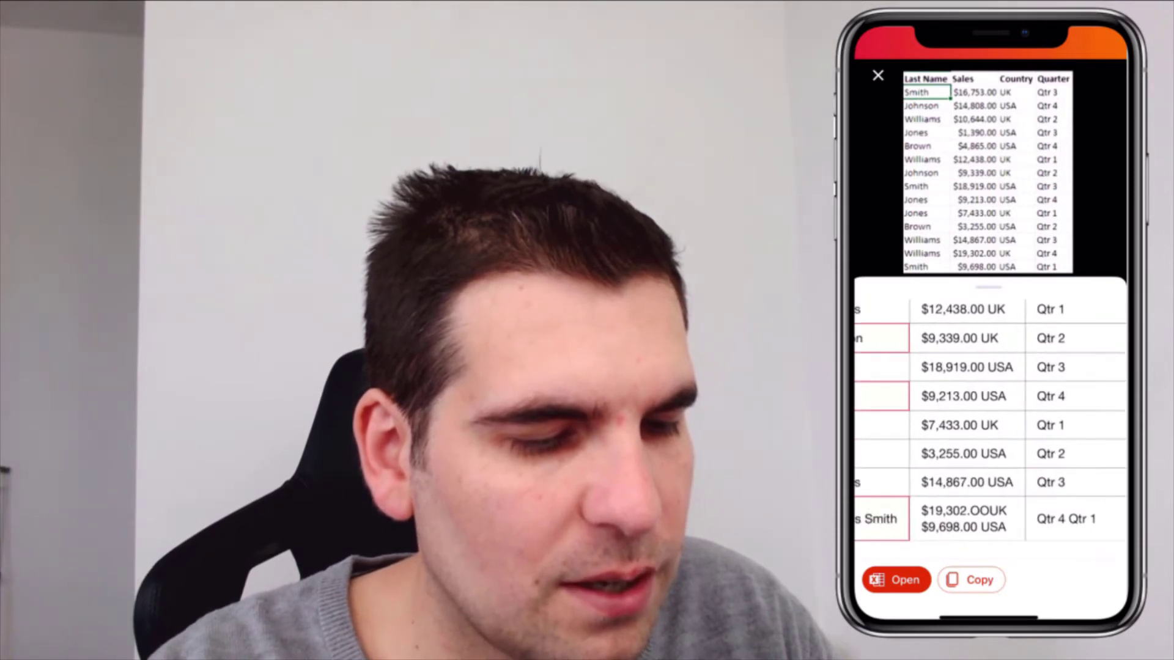
pyautogui.hscroll(-1, 997, 422)
pyautogui.scroll(3, 996, 422)
pyautogui.scroll(-3, 997, 422)
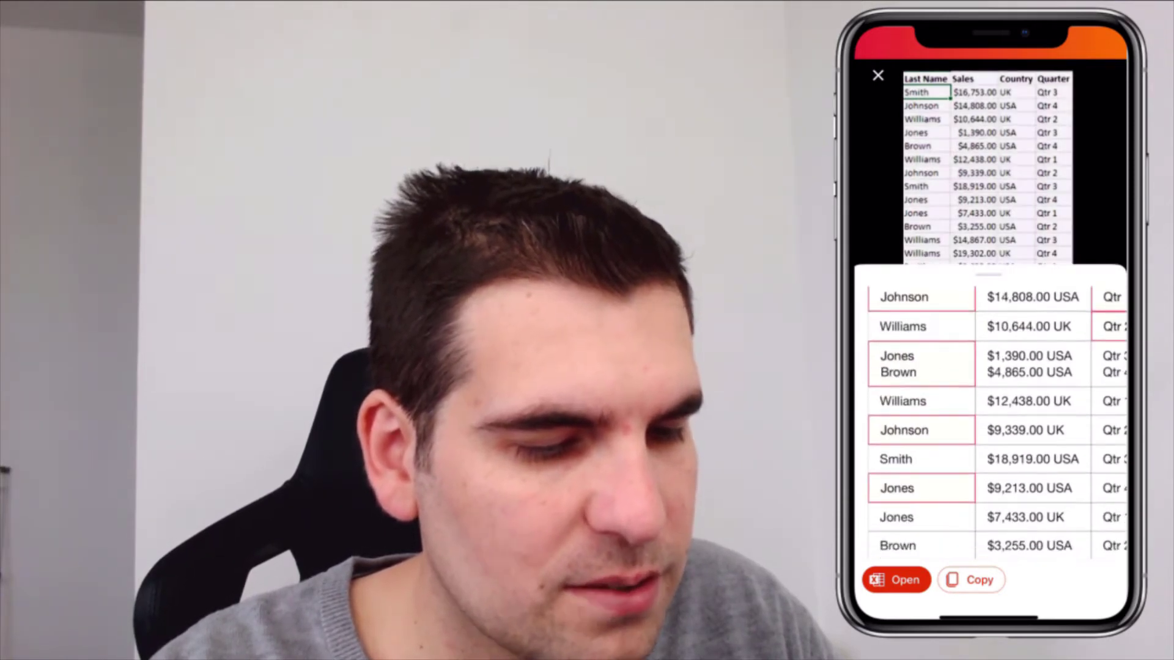
pyautogui.scroll(2, 991, 366)
pyautogui.scroll(-3, 990, 367)
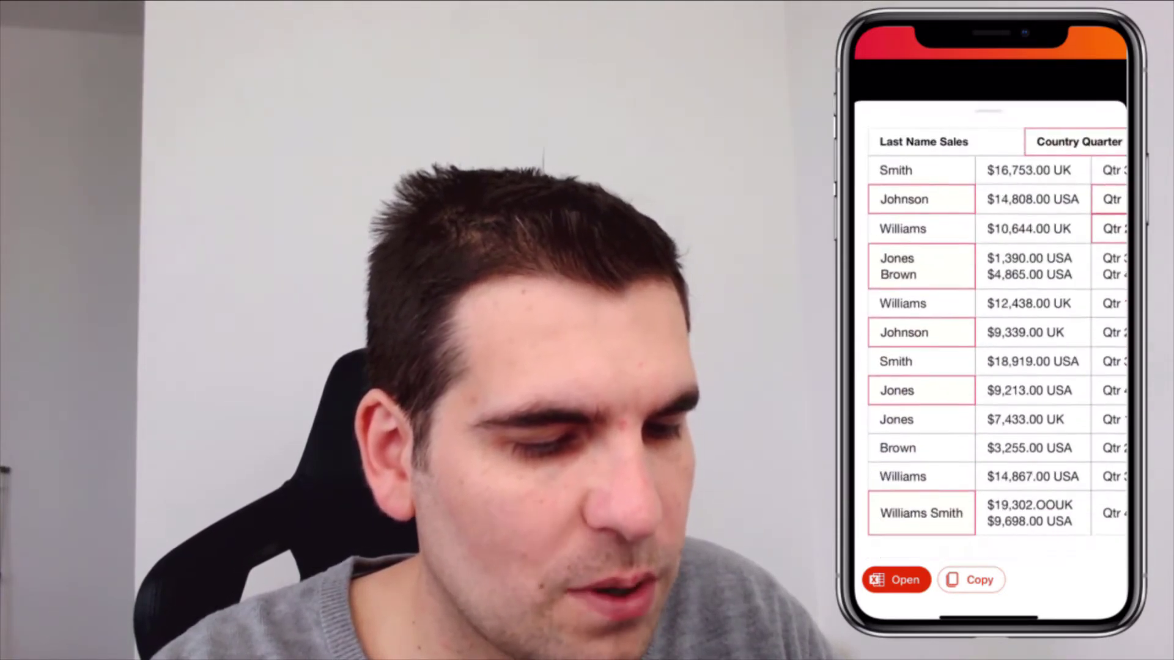
pyautogui.hscroll(3, 990, 343)
pyautogui.hscroll(-3, 990, 342)
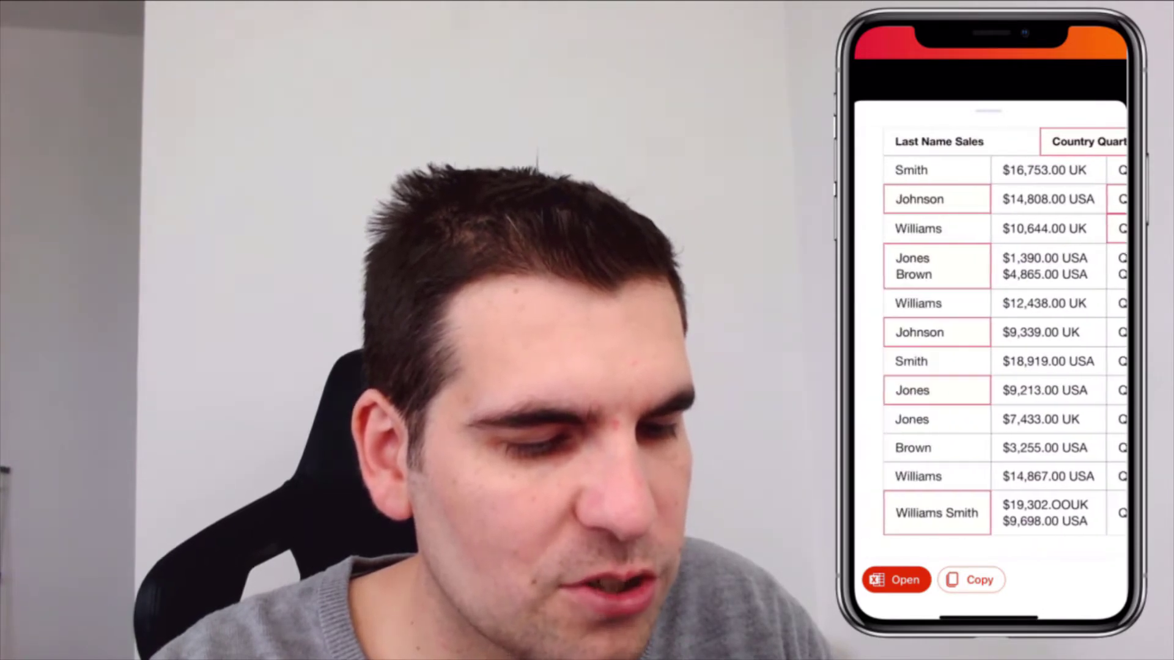
pyautogui.hscroll(3, 990, 342)
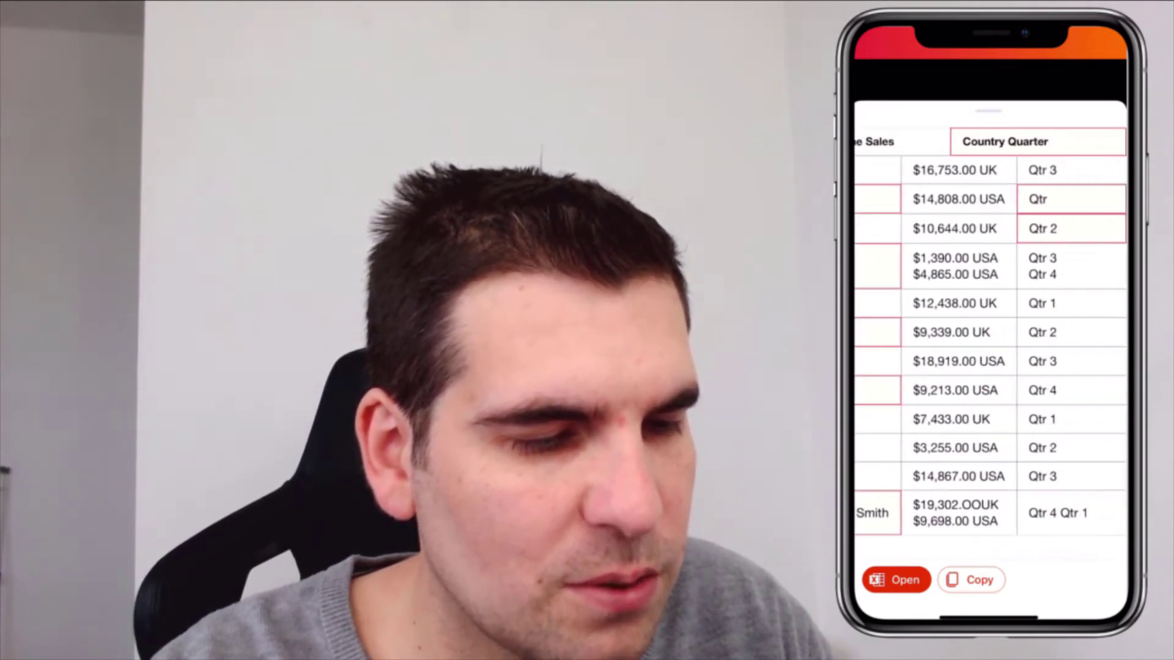
pyautogui.scroll(1, 990, 342)
pyautogui.scroll(3, 990, 367)
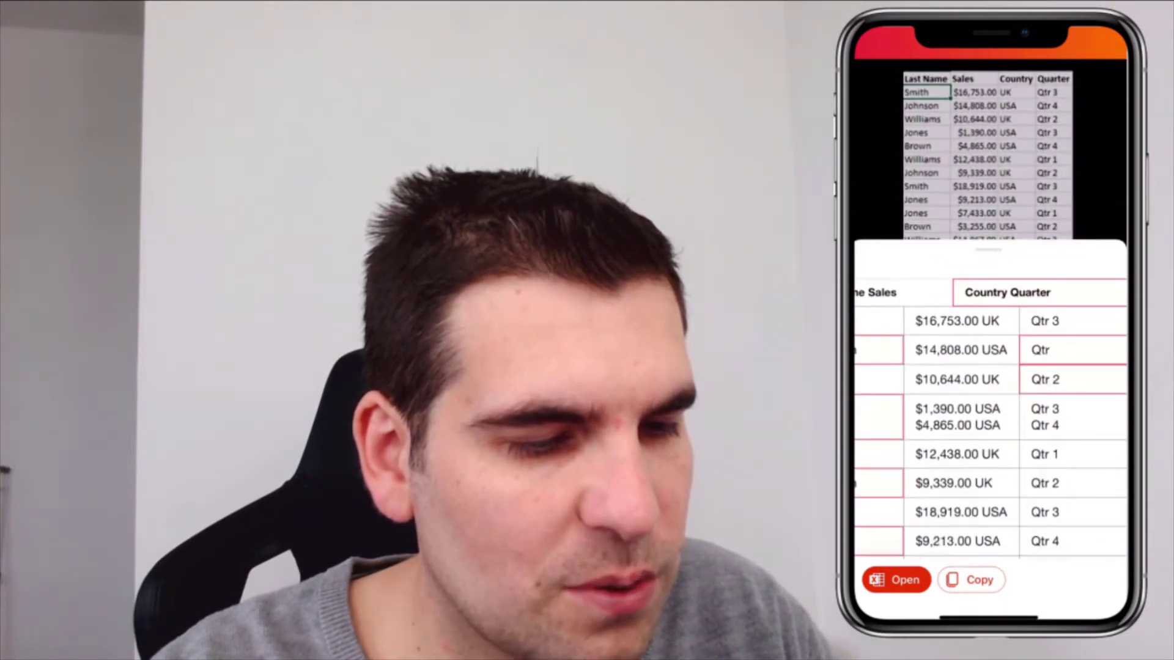
pyautogui.scroll(-3, 991, 367)
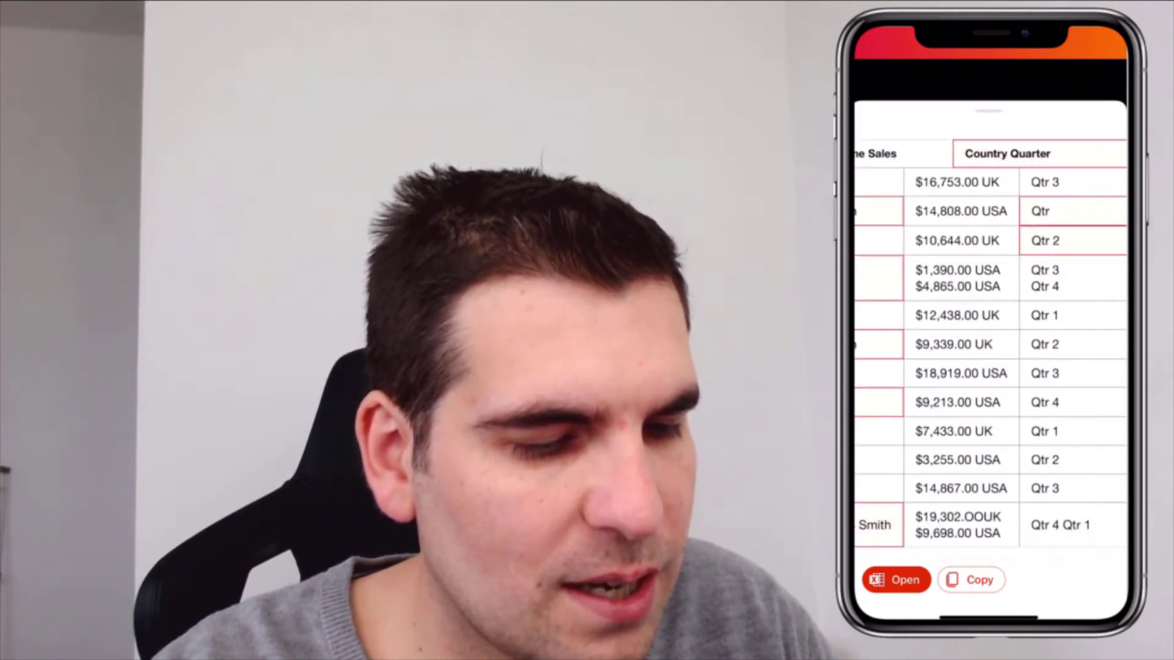
# Step: Start reviewing the flagged cells, keeping the Country Quarter header and accepting Johnson
pyautogui.click(896, 580)
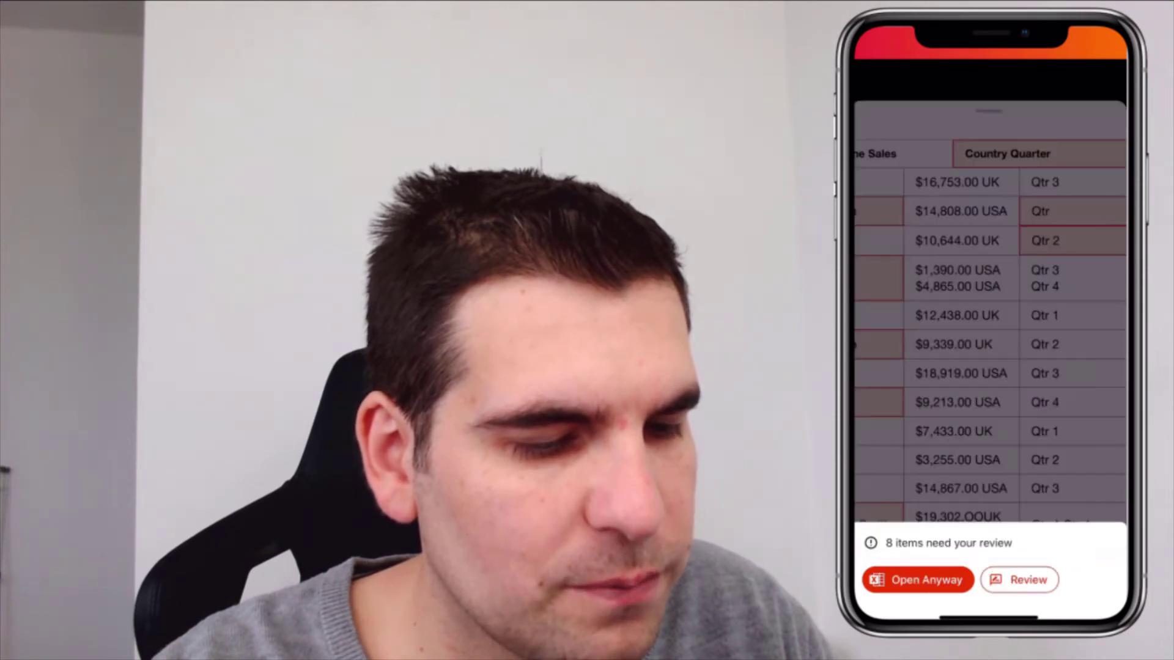
pyautogui.click(1019, 580)
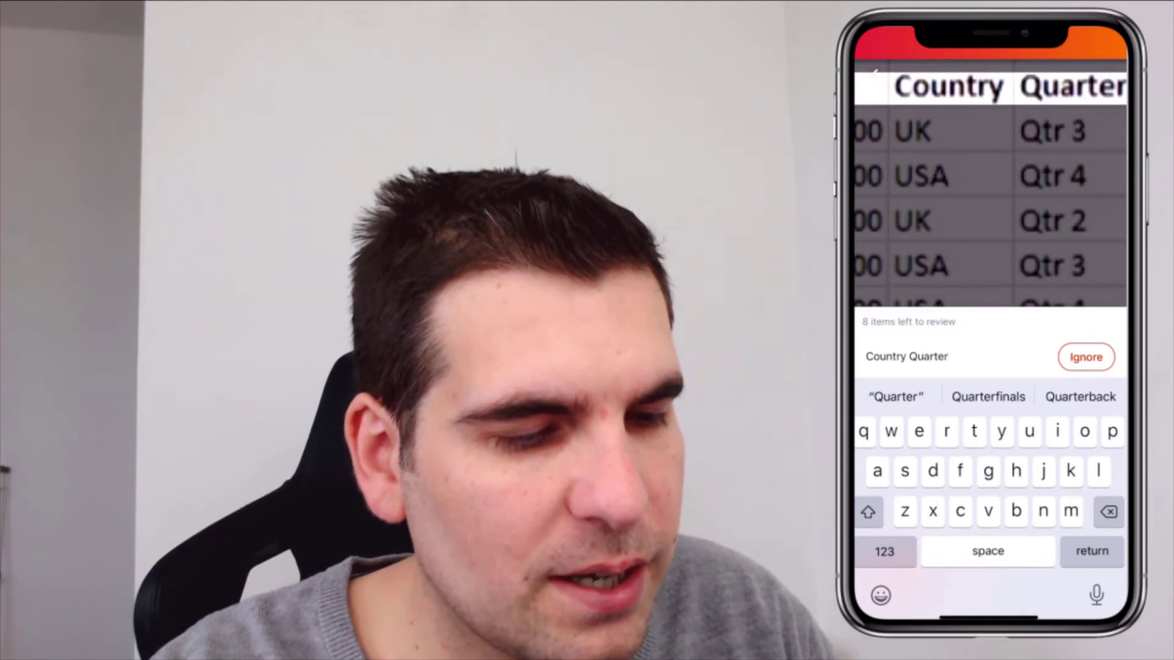
pyautogui.click(1085, 357)
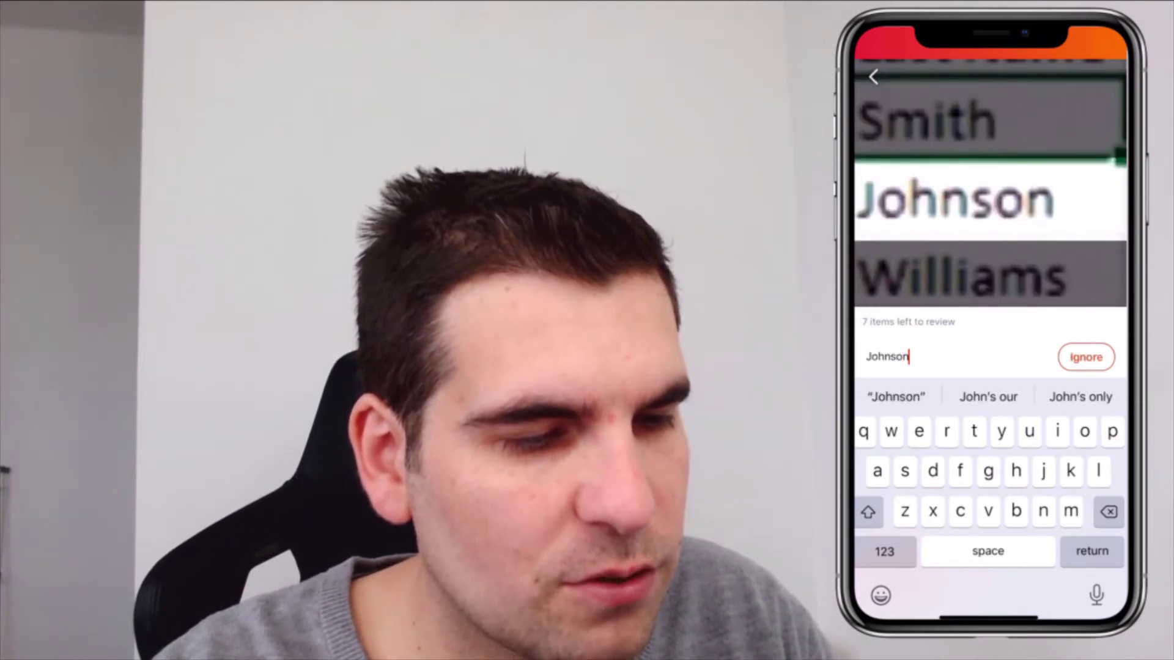
pyautogui.press('Return')
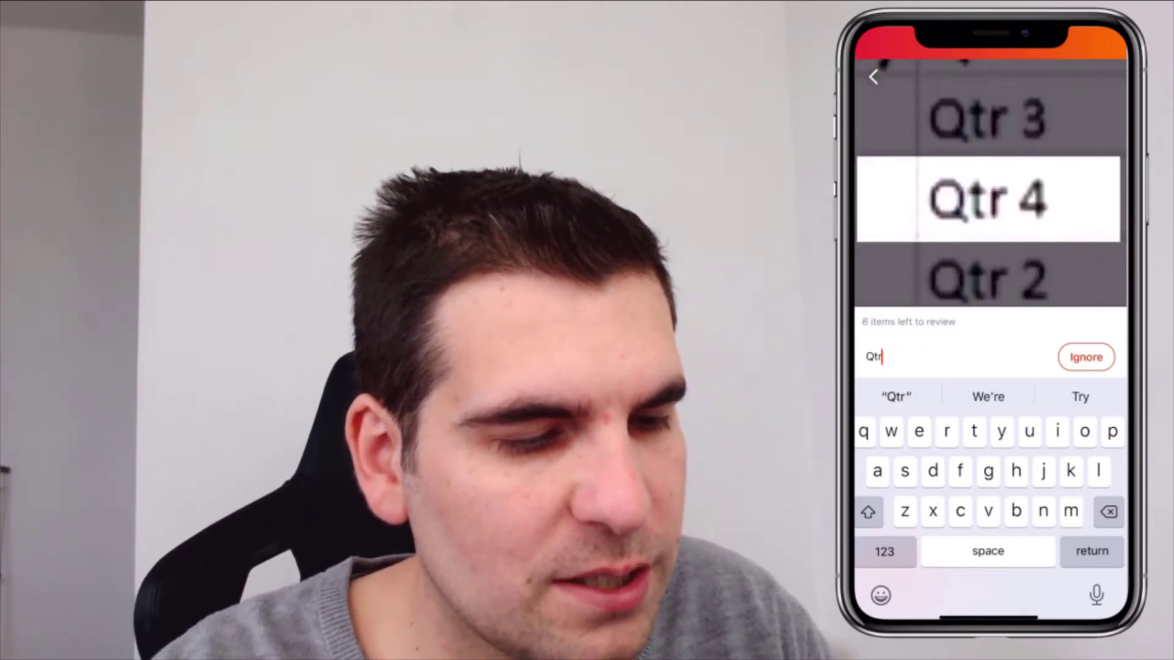
# Step: Correct the quarter to Qtr 4, accept the remaining flagged items, and insert the table
pyautogui.write('4')
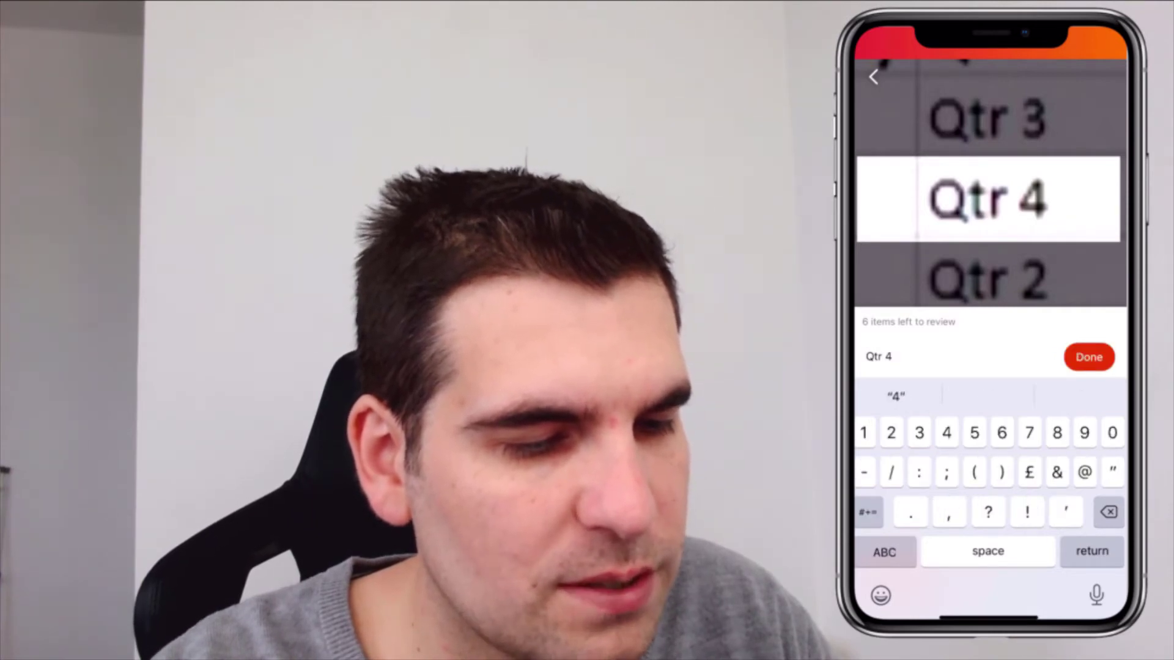
pyautogui.press('Return')
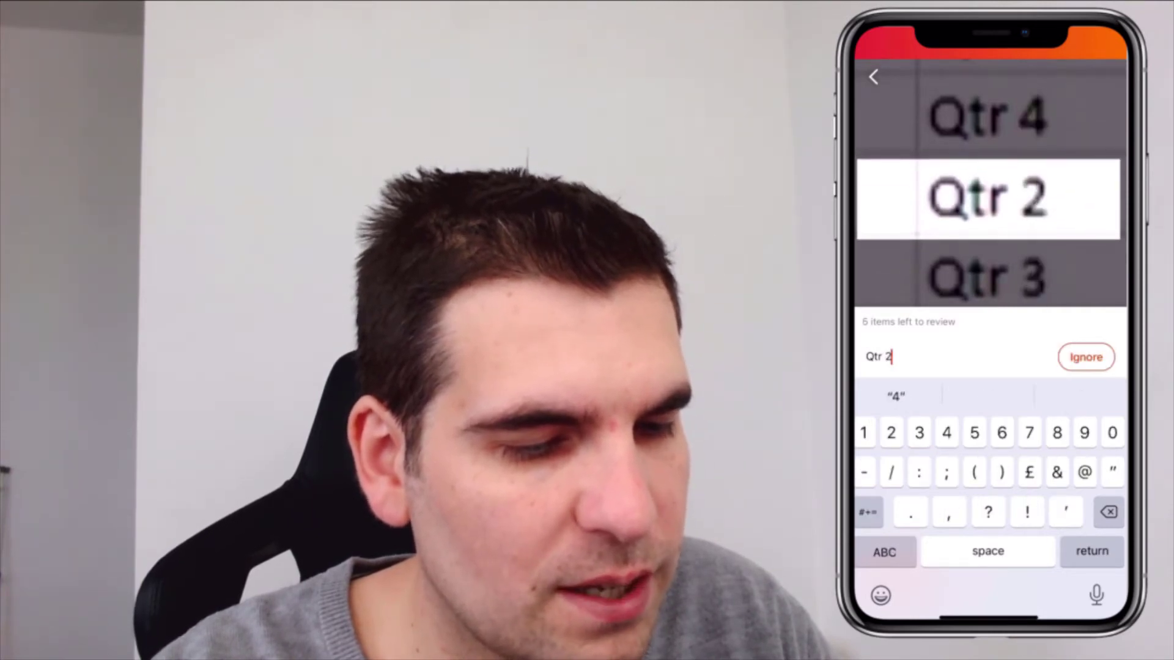
pyautogui.press('Return')
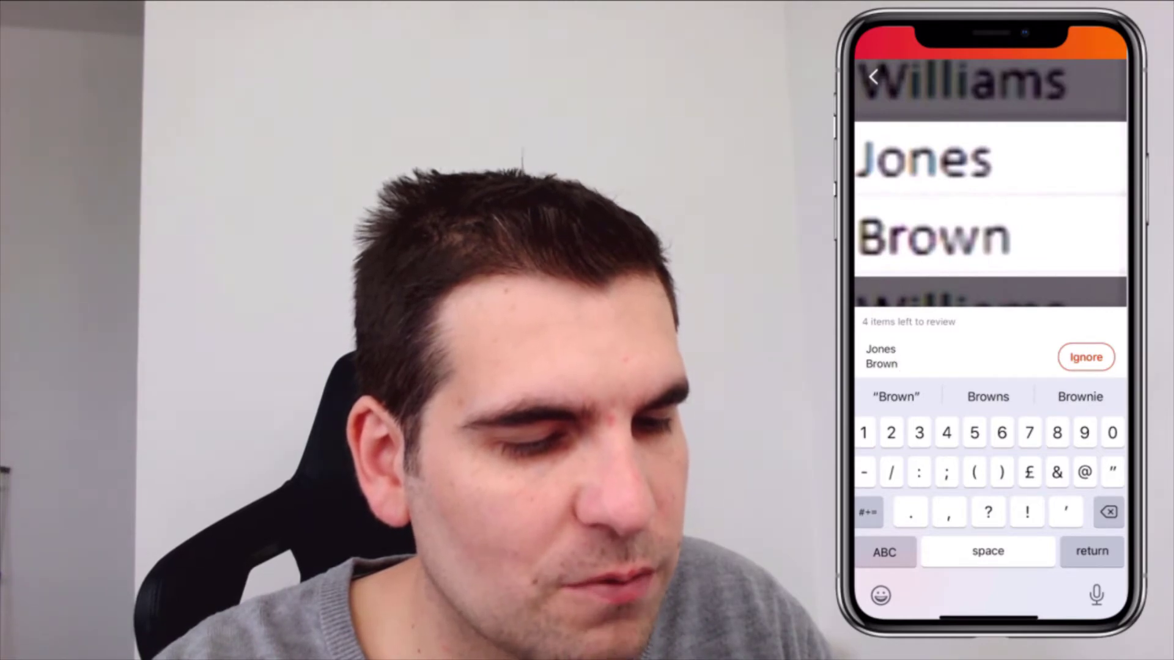
pyautogui.press('Return')
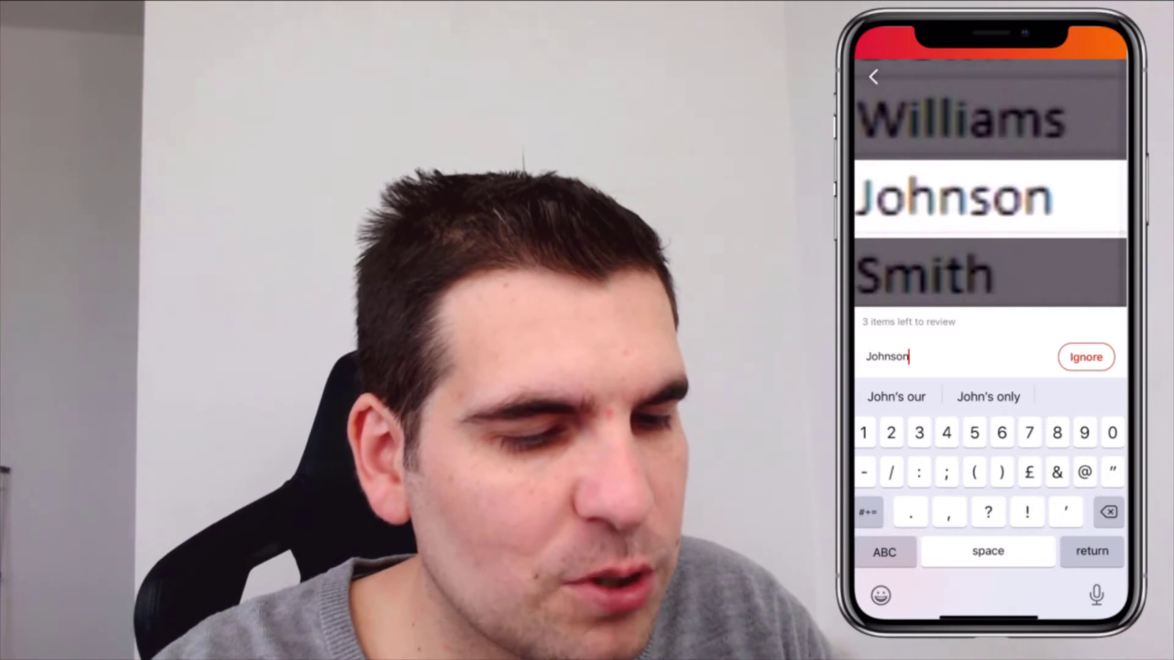
pyautogui.press('Return')
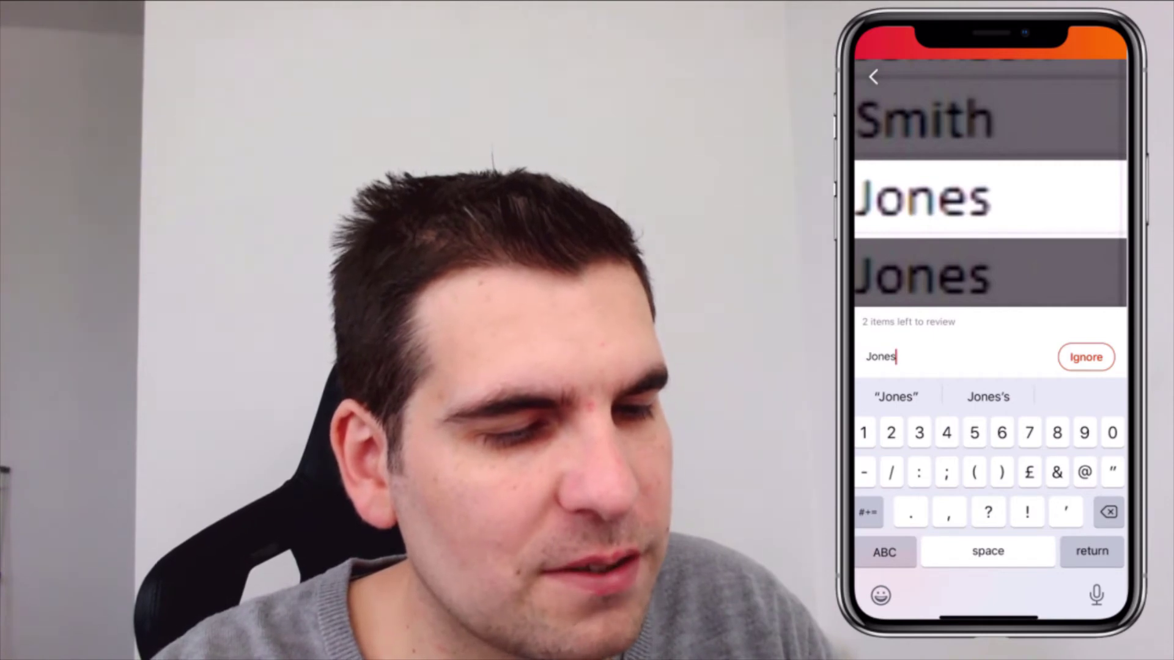
pyautogui.press('Return')
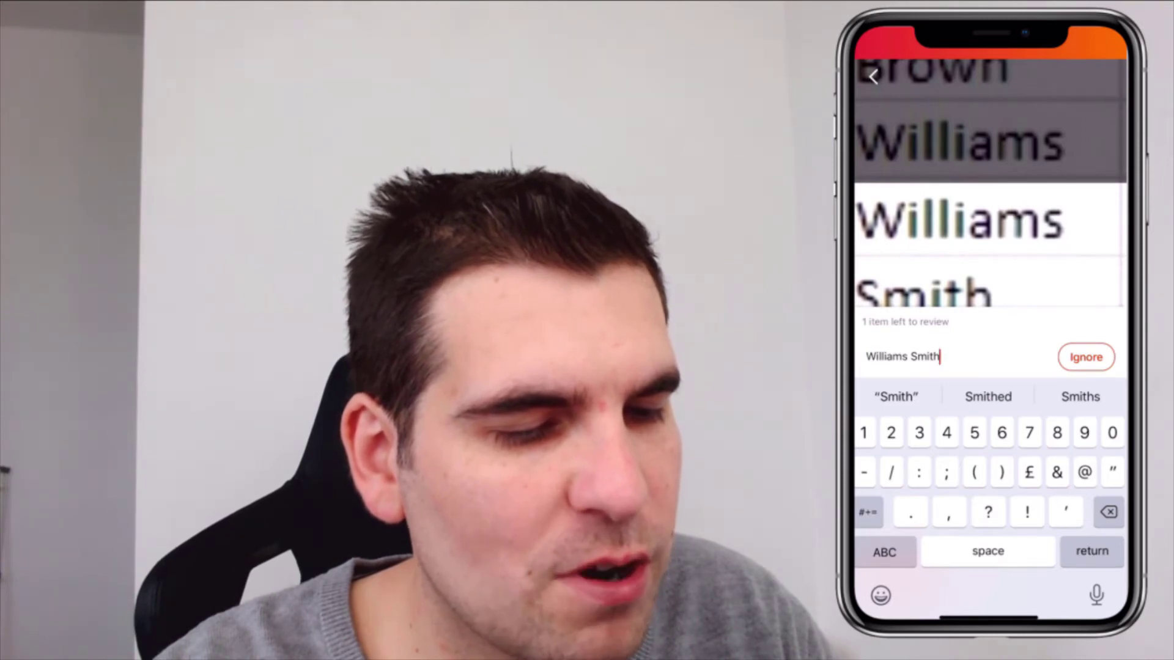
pyautogui.press('Return')
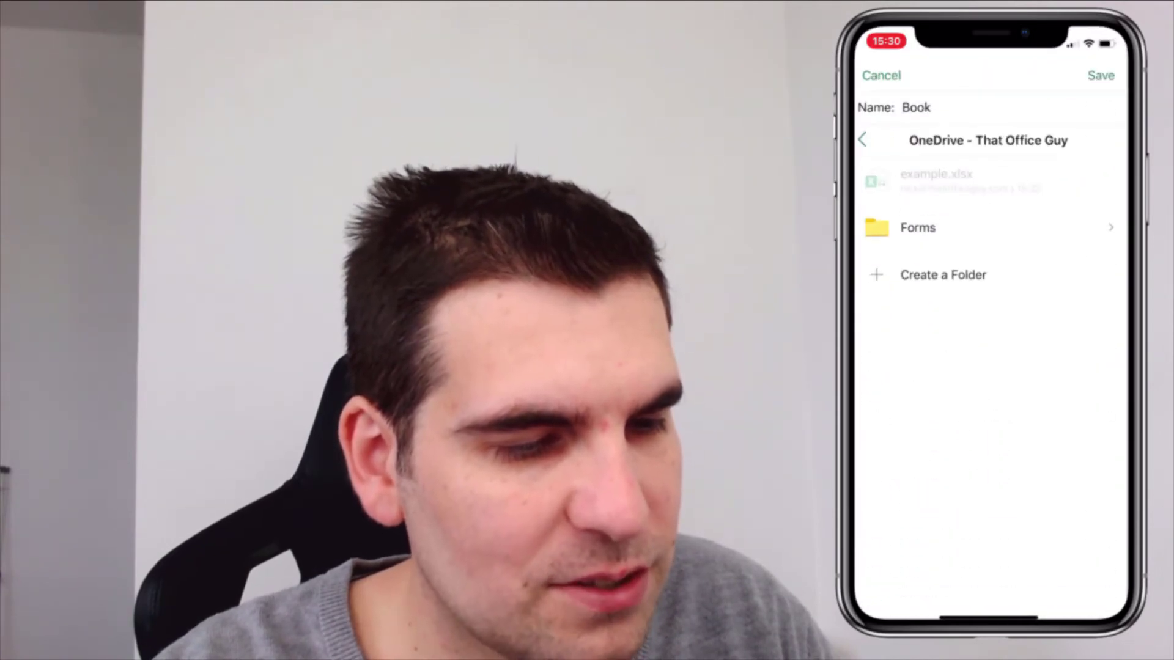
# Step: Rename the workbook from Book to 'image to table' and save it to OneDrive
pyautogui.click(915, 107)
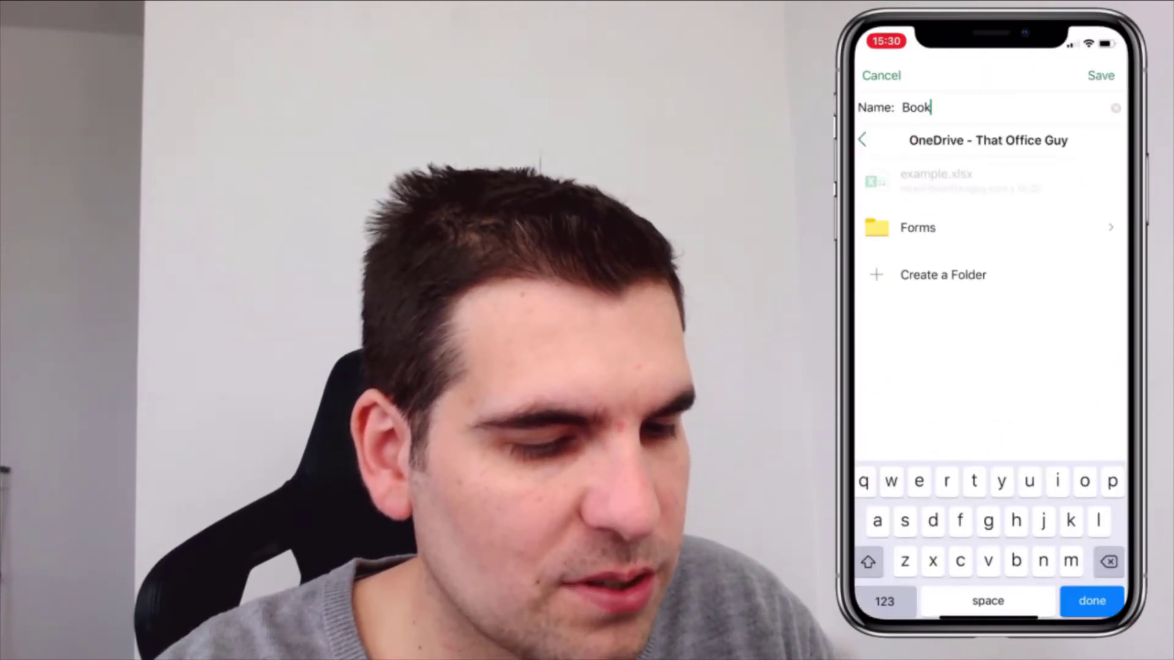
pyautogui.press('BackSpace')
pyautogui.press('BackSpace')
pyautogui.press('BackSpace')
pyautogui.press('BackSpace')
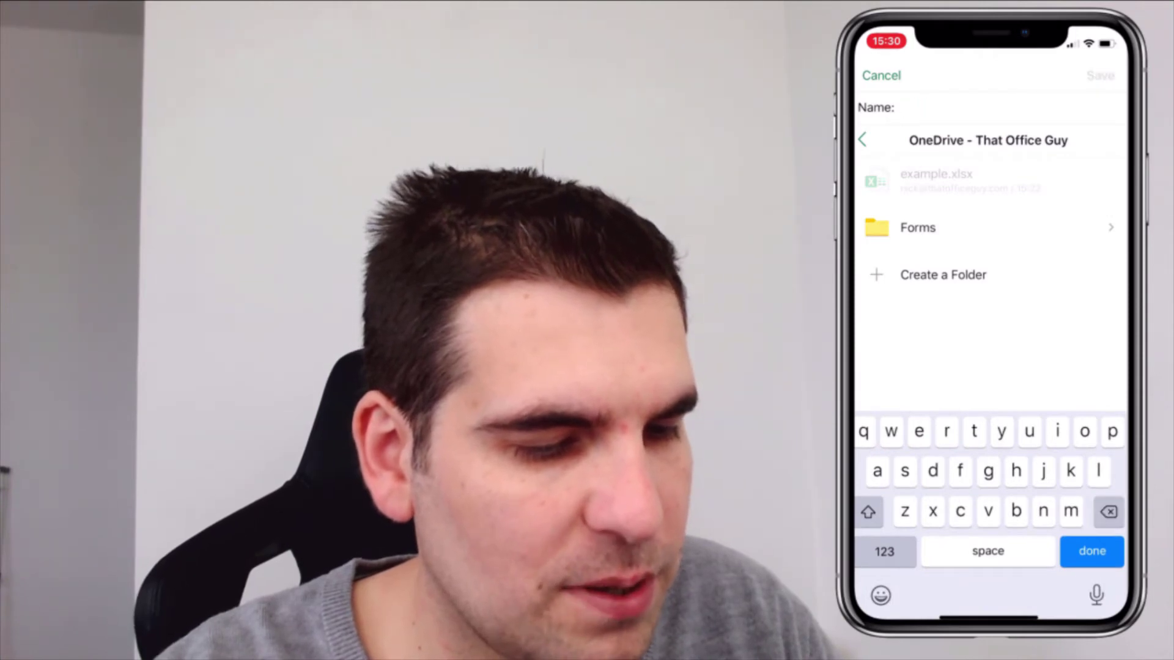
pyautogui.write('image ')
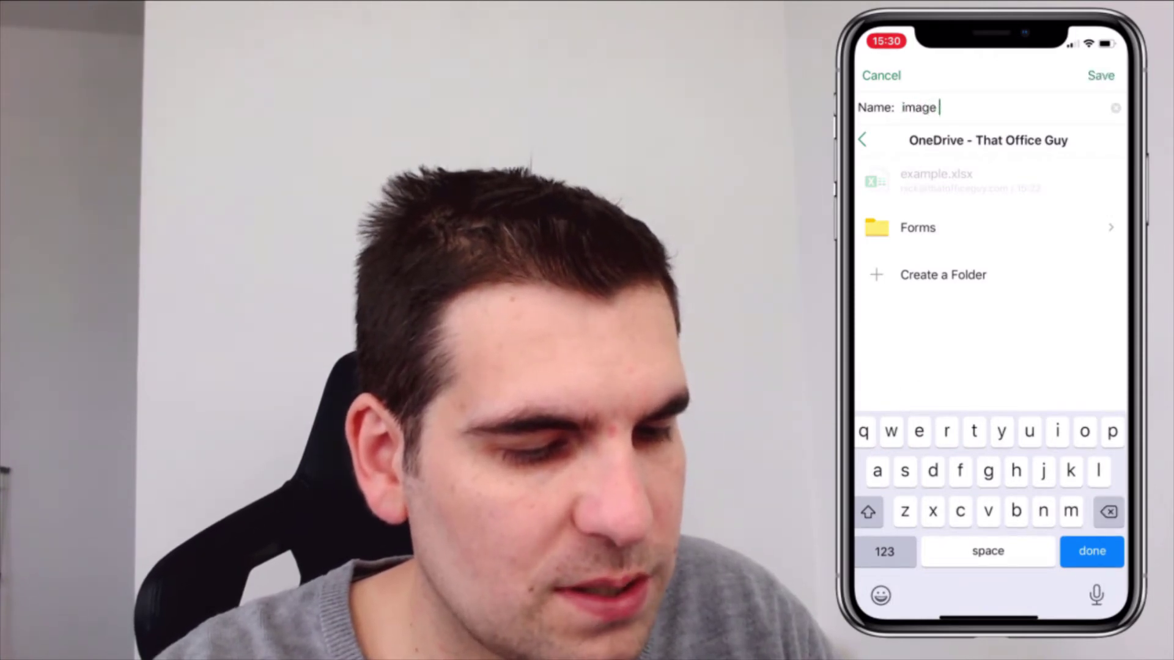
pyautogui.write('to ta')
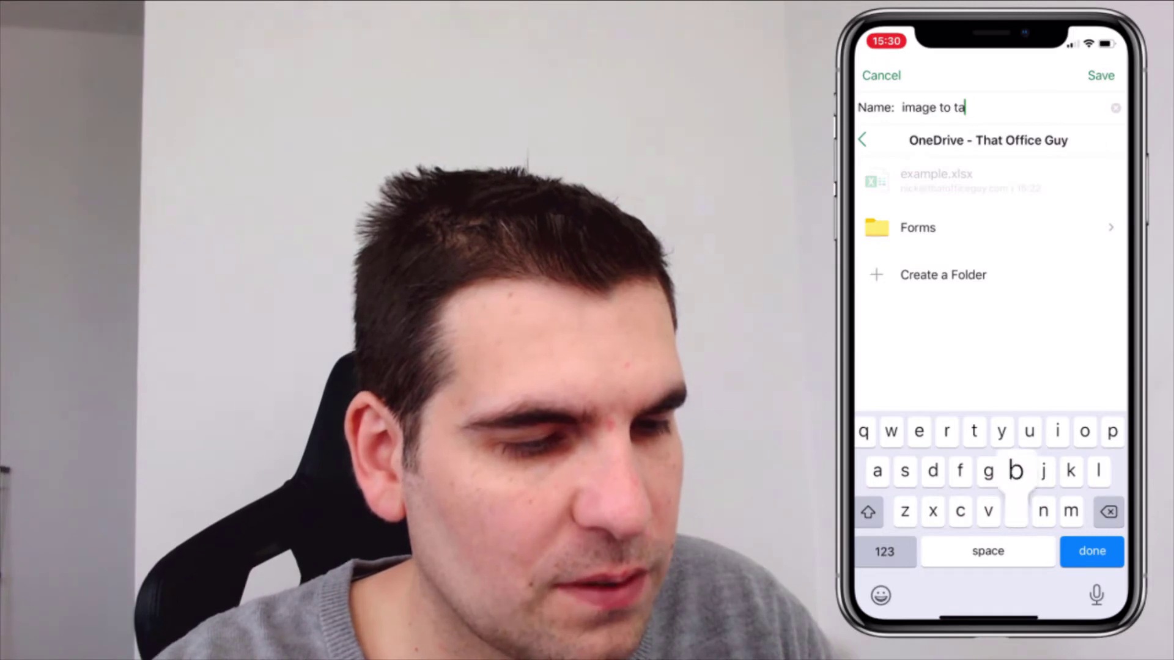
pyautogui.write('ble')
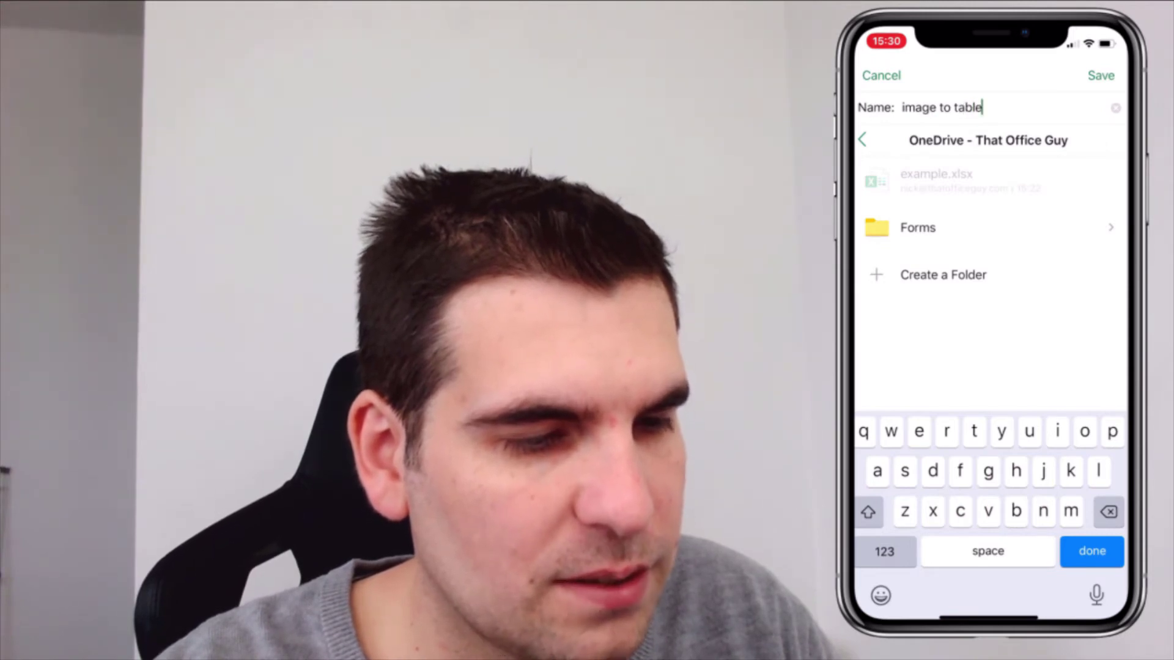
pyautogui.press('Return')
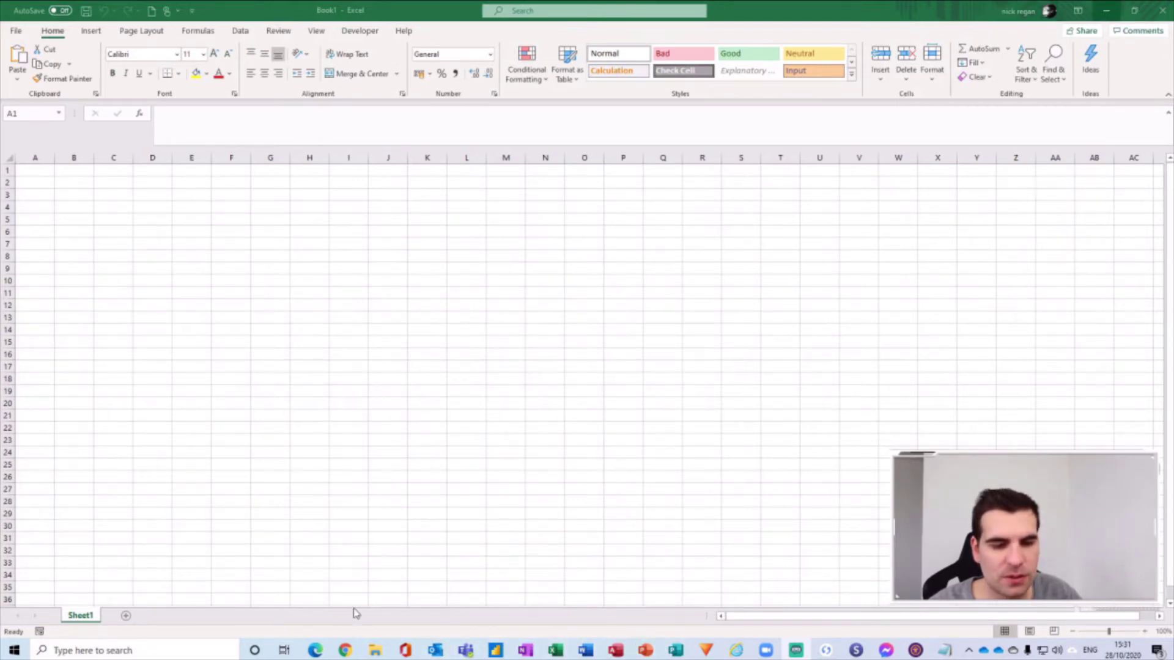
# Step: Bring up the browser's OneDrive My files page listing image to table.xlsx
pyautogui.click(406, 584)
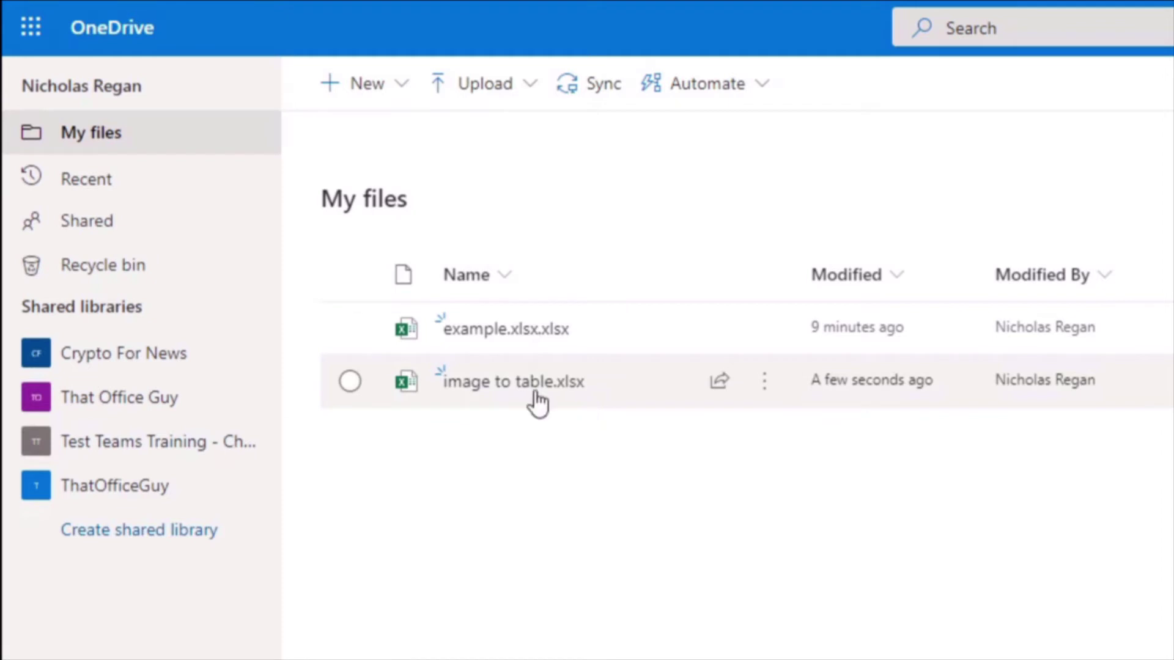
# Step: Open image to table.xlsx from OneDrive's My files list in Excel
pyautogui.moveTo(517, 398)
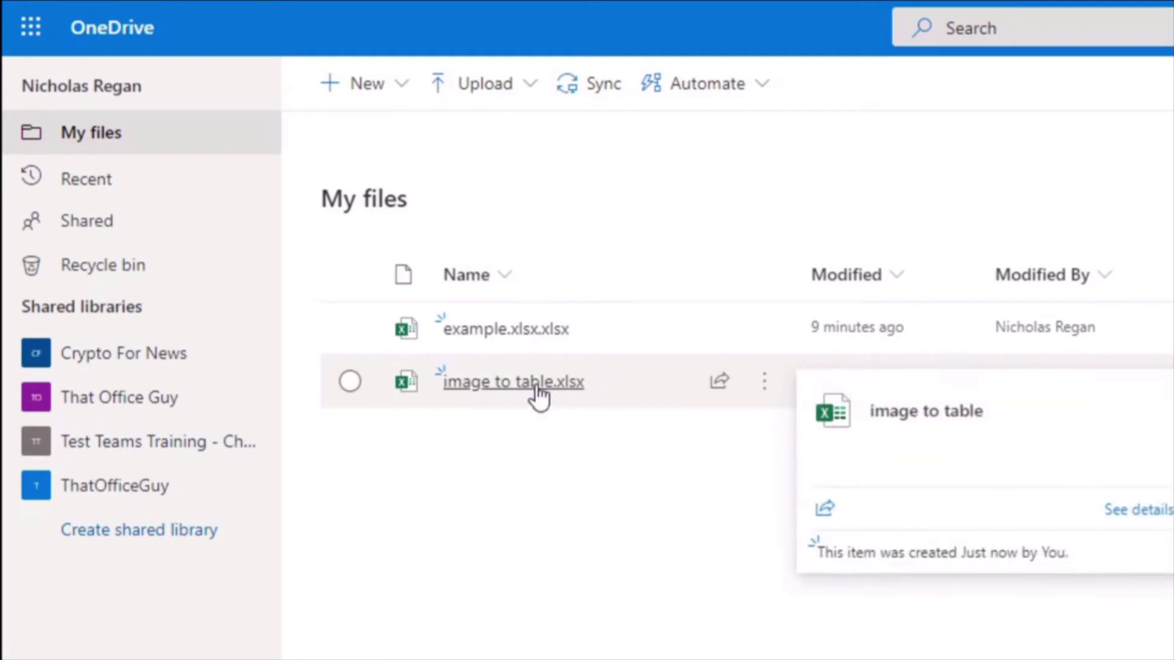
pyautogui.click(538, 398)
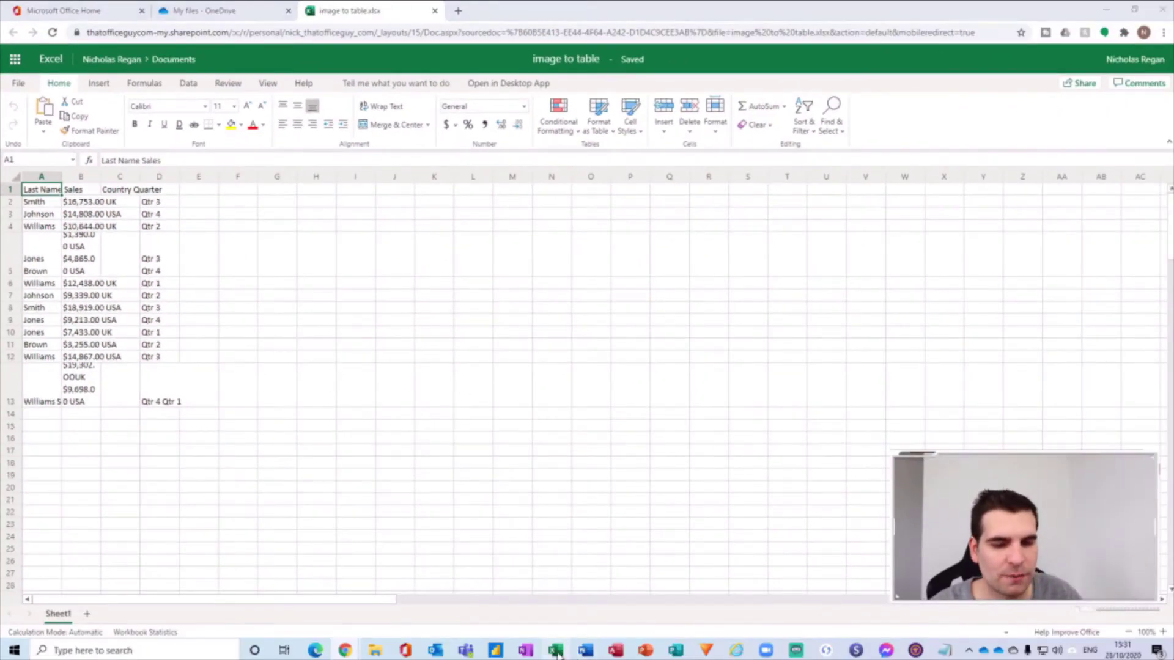
pyautogui.click(558, 653)
pyautogui.click(18, 35)
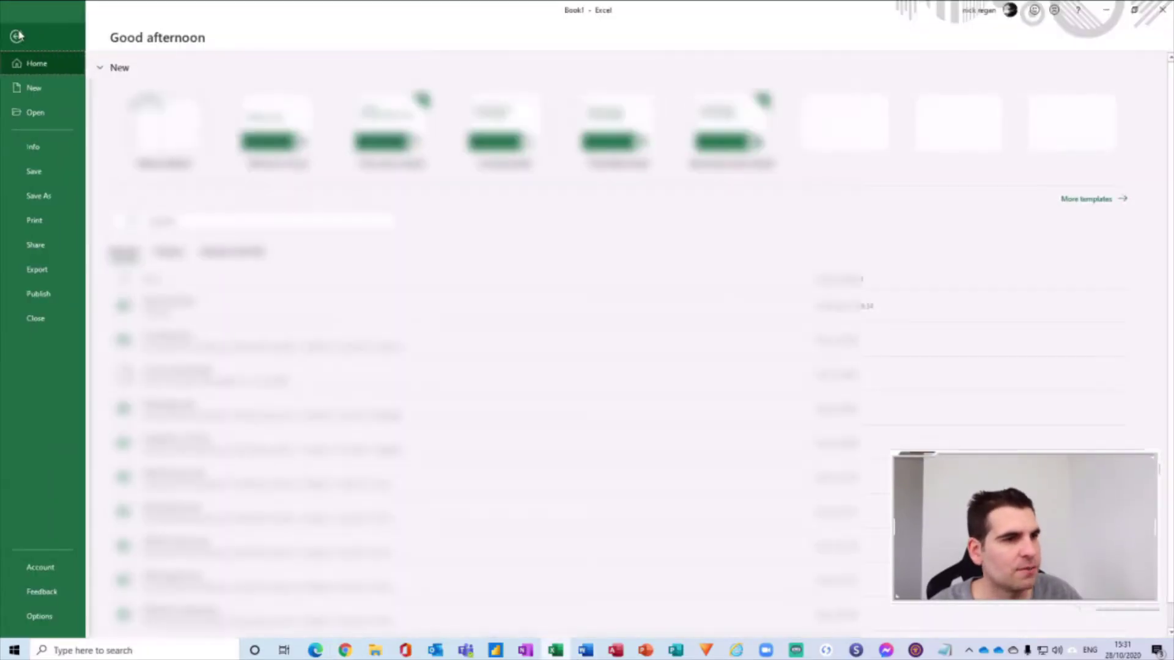
pyautogui.click(35, 113)
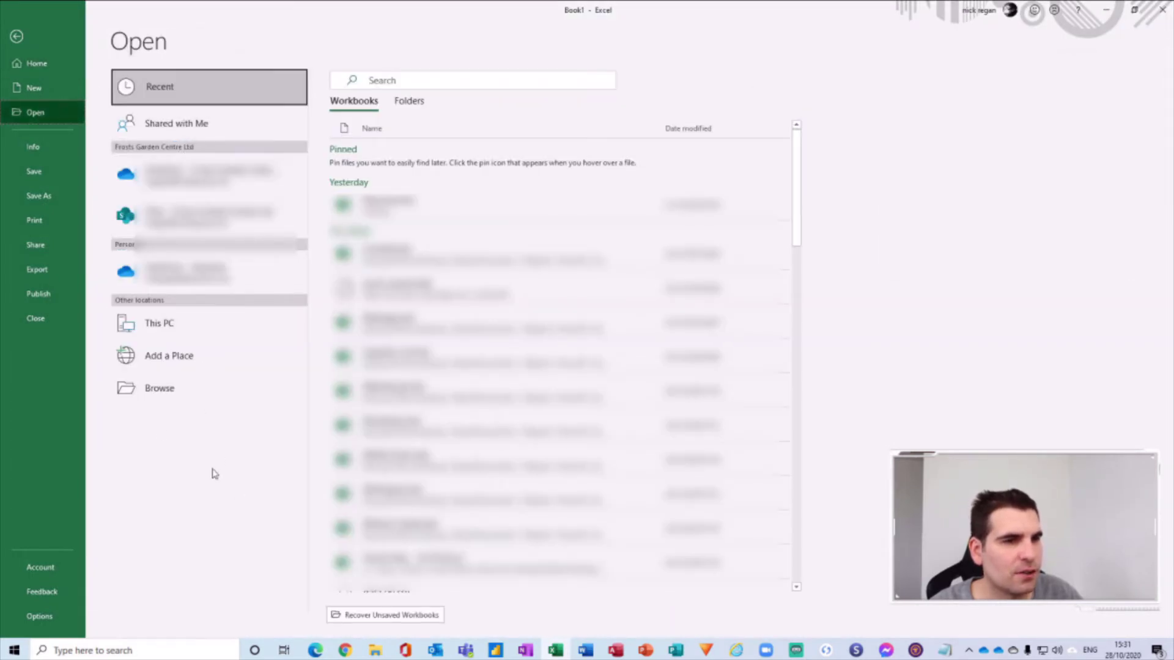
pyautogui.click(17, 36)
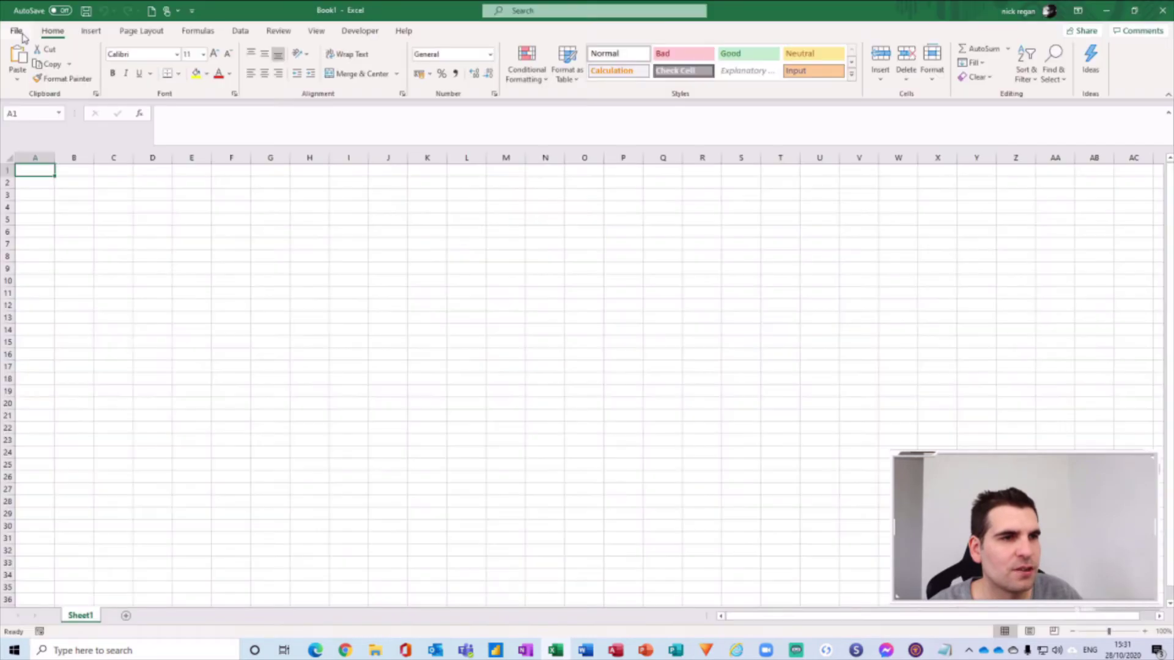
pyautogui.click(1106, 11)
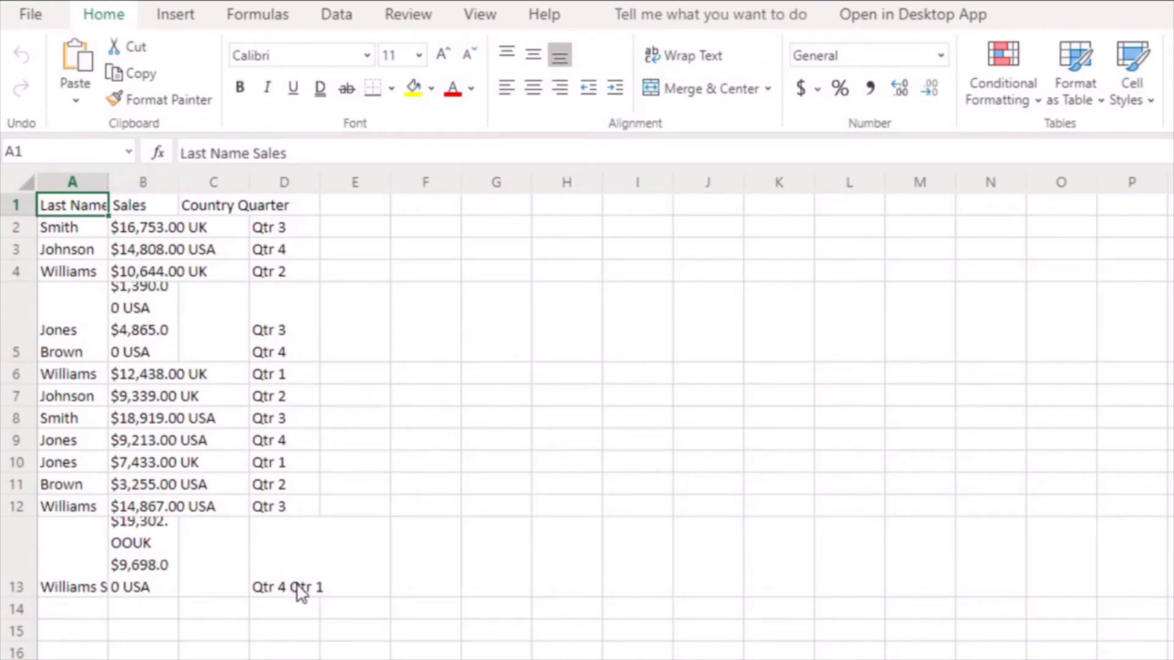
# Step: Widen the Sales, Country and Quarter columns (B, C, D) so amounts fit on one line
pyautogui.moveTo(299, 592); pyautogui.dragTo(39, 205)
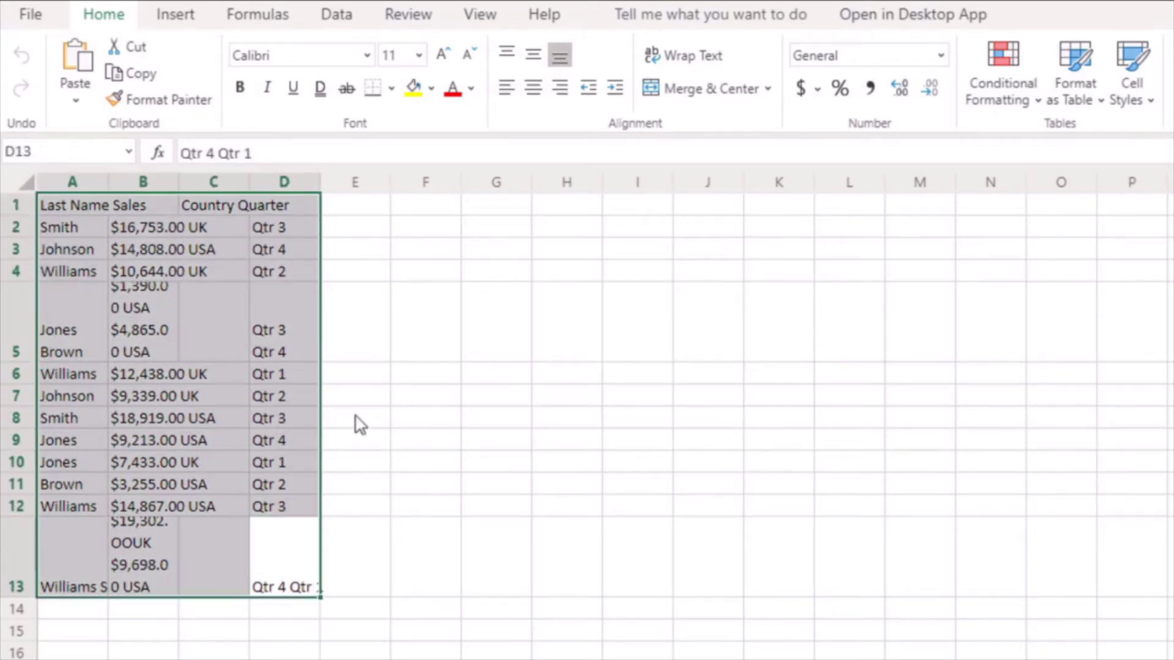
pyautogui.click(480, 591)
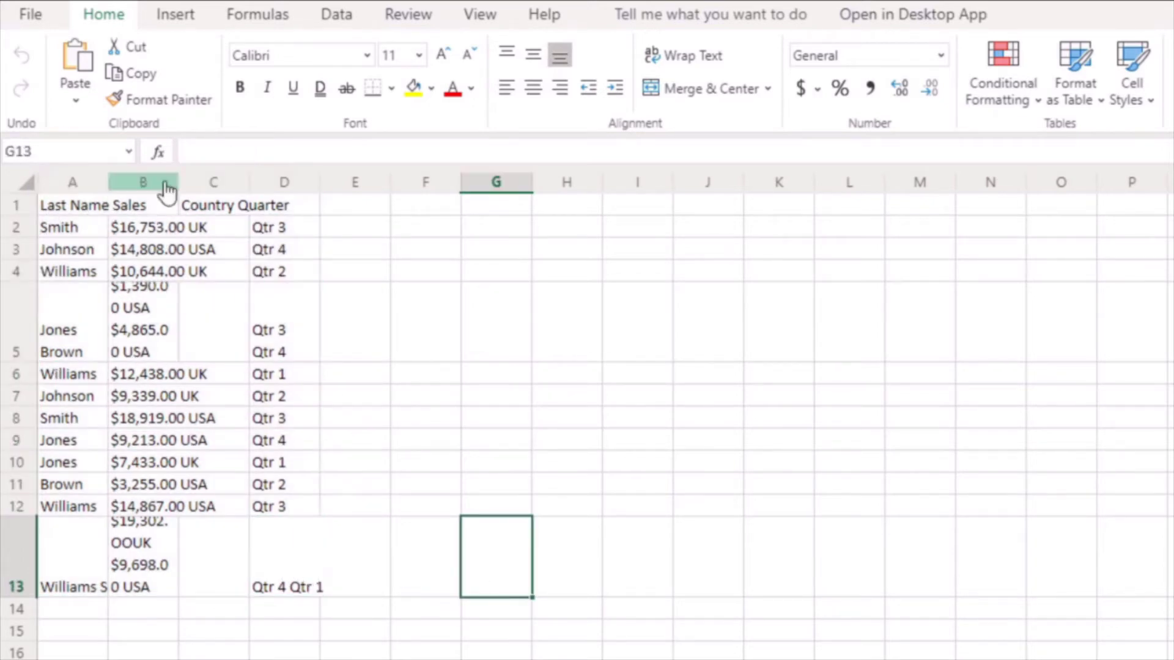
pyautogui.moveTo(179, 182); pyautogui.dragTo(256, 200)
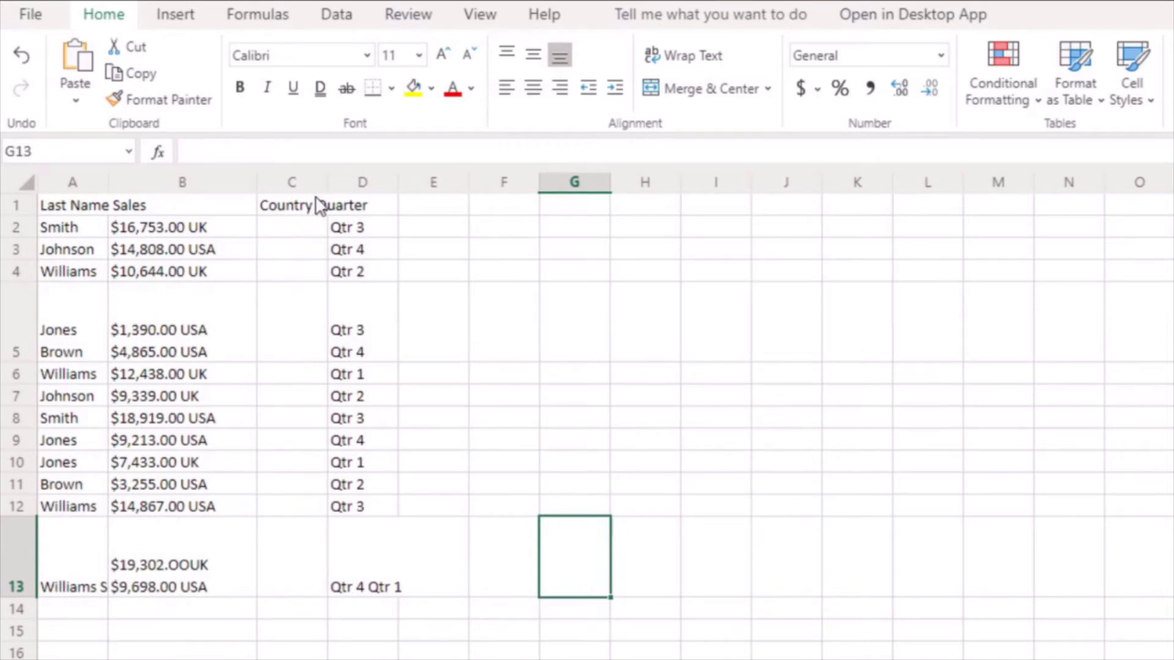
pyautogui.moveTo(330, 183); pyautogui.dragTo(374, 182)
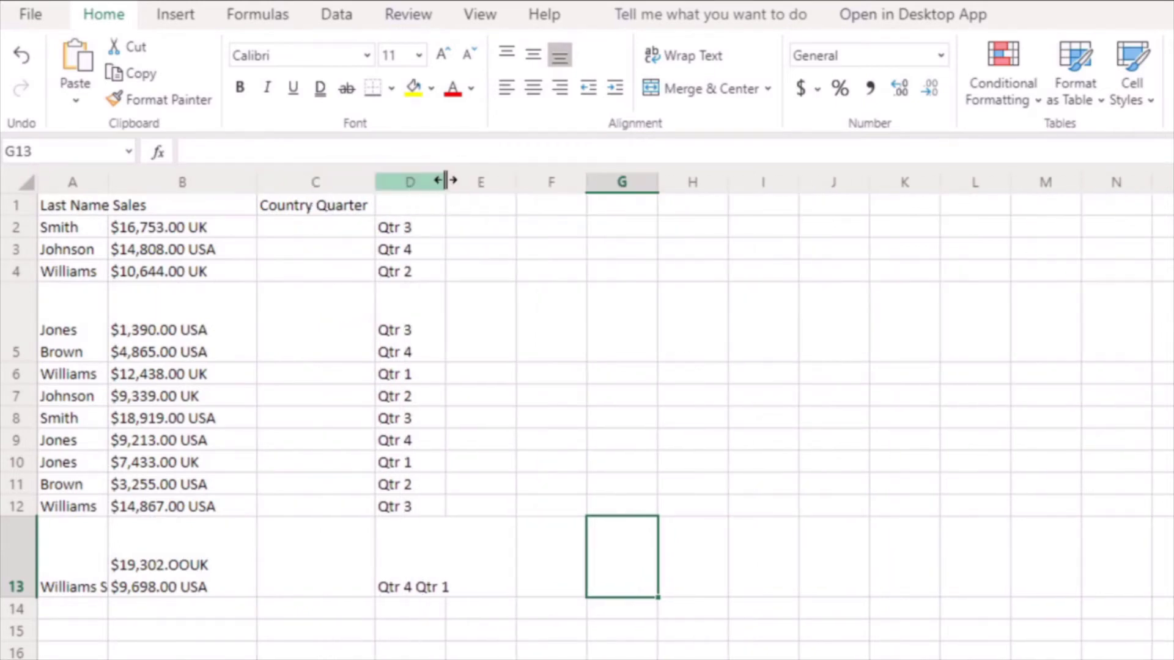
pyautogui.moveTo(446, 179); pyautogui.dragTo(482, 196)
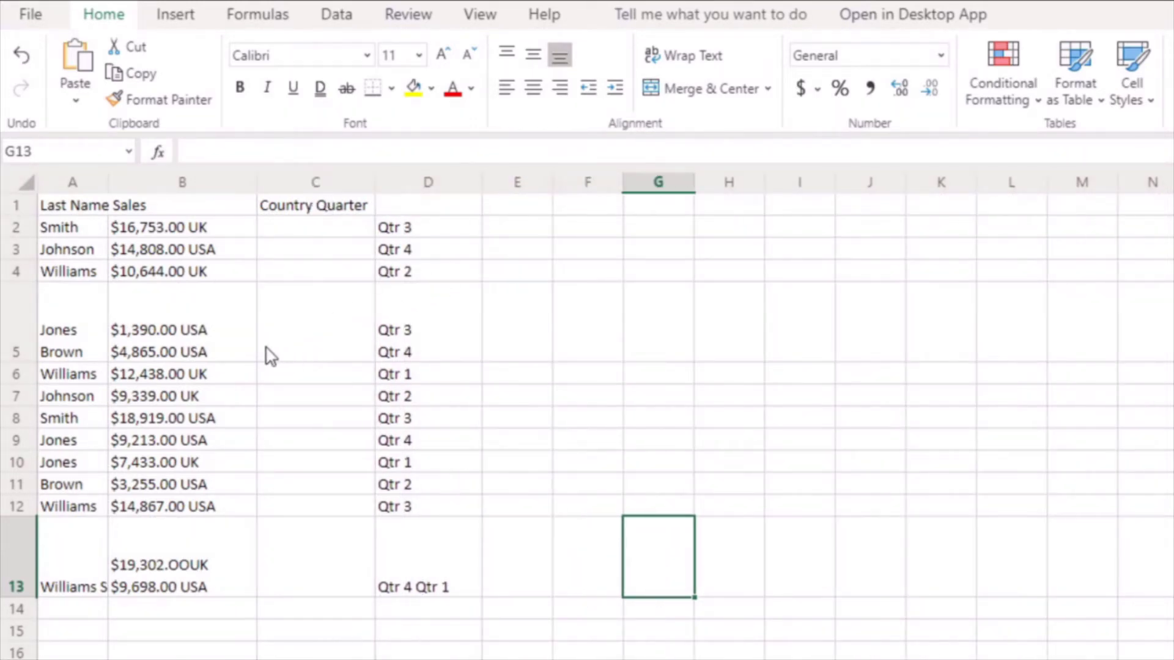
pyautogui.click(229, 344)
# Step: Move 'Quarter' out of the C1 header into D1, leaving C1 as Country
pyautogui.click(216, 232)
pyautogui.click(227, 276)
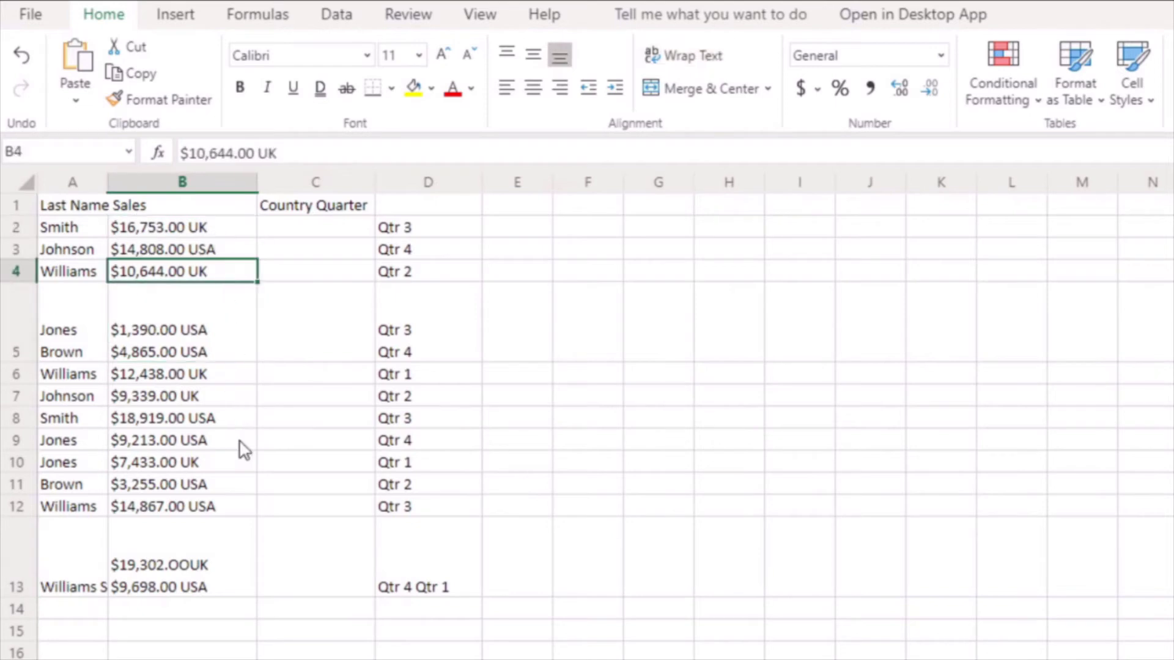
pyautogui.click(222, 232)
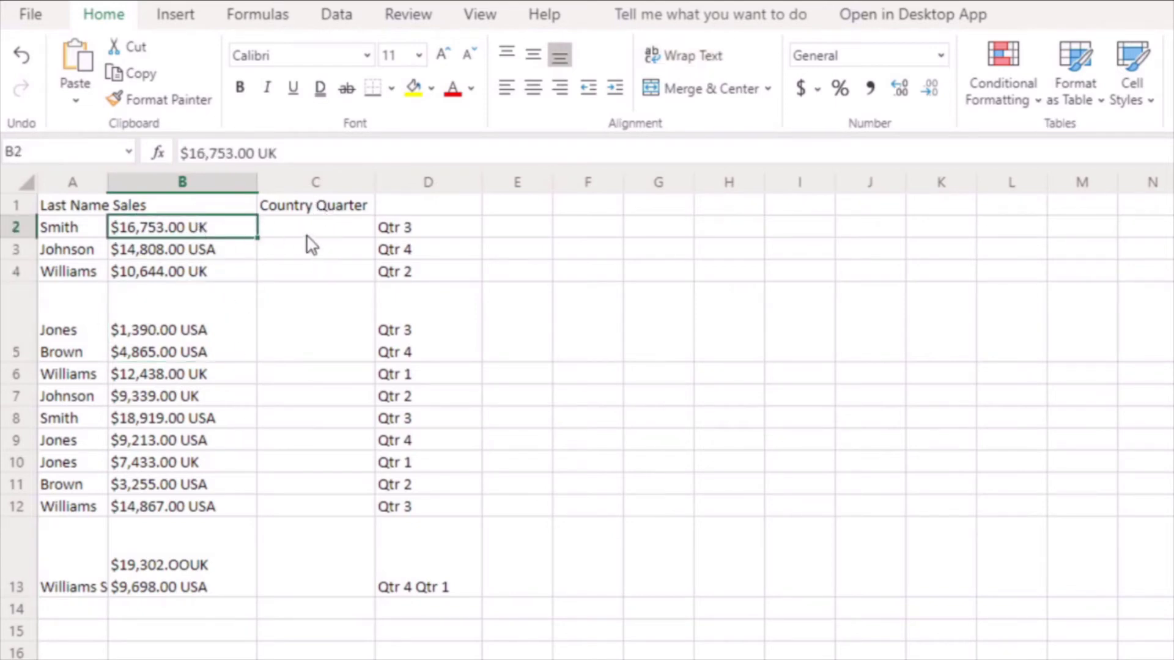
pyautogui.click(327, 209)
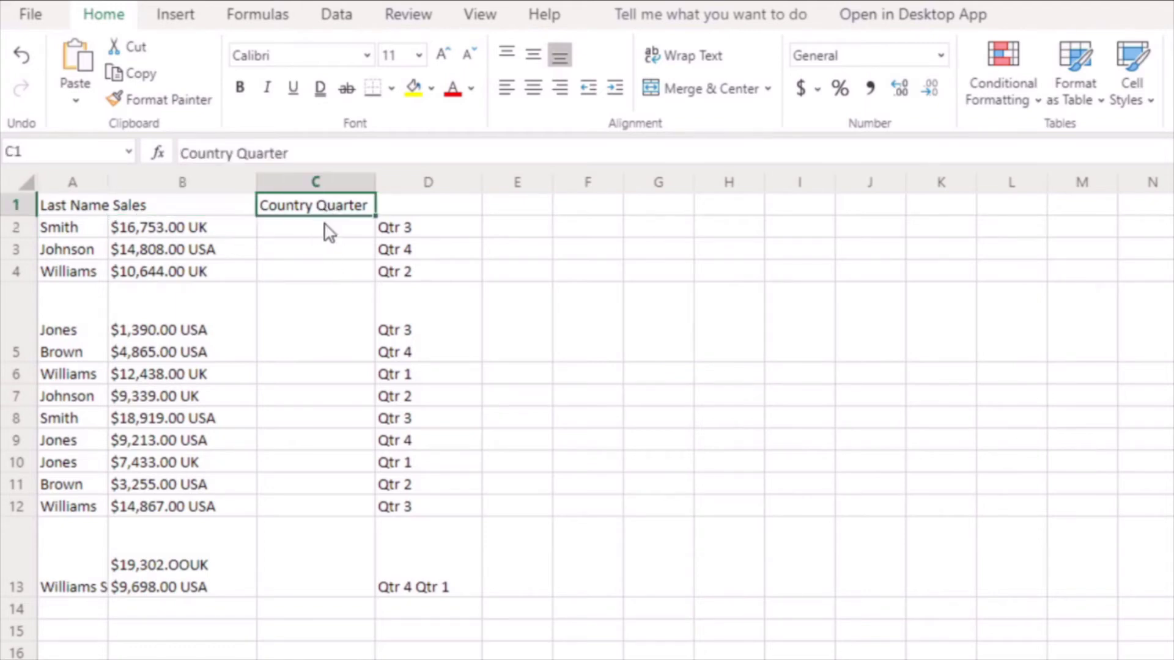
pyautogui.moveTo(240, 153); pyautogui.dragTo(383, 164)
pyautogui.hotkey('ctrl', 'c')
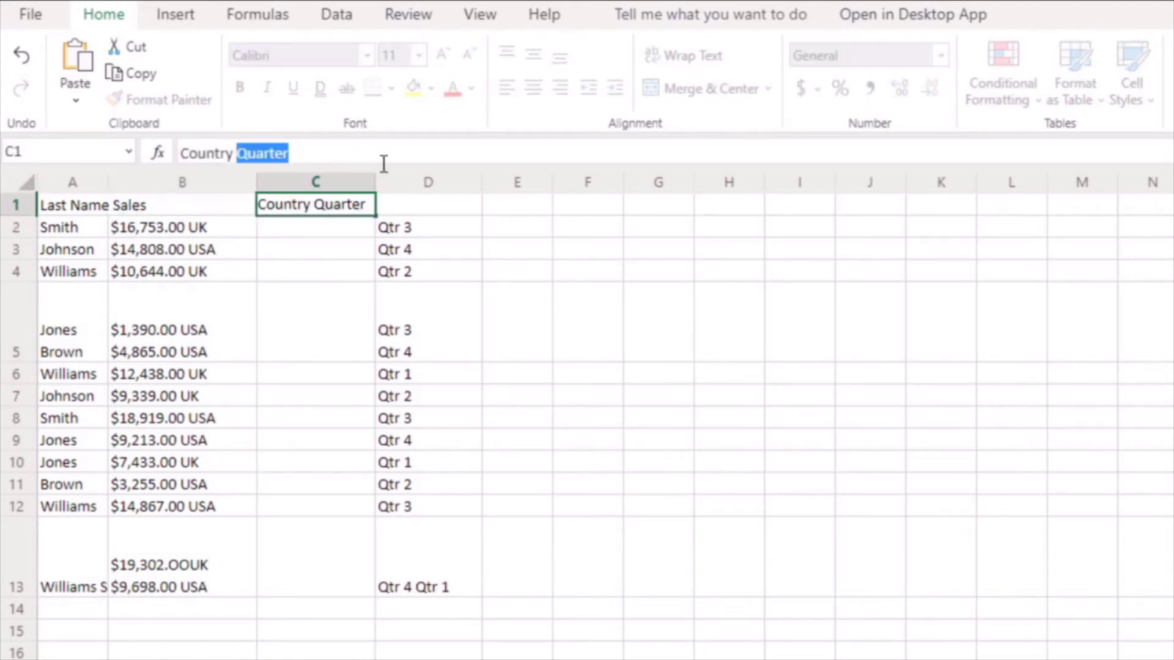
pyautogui.press('BackSpace')
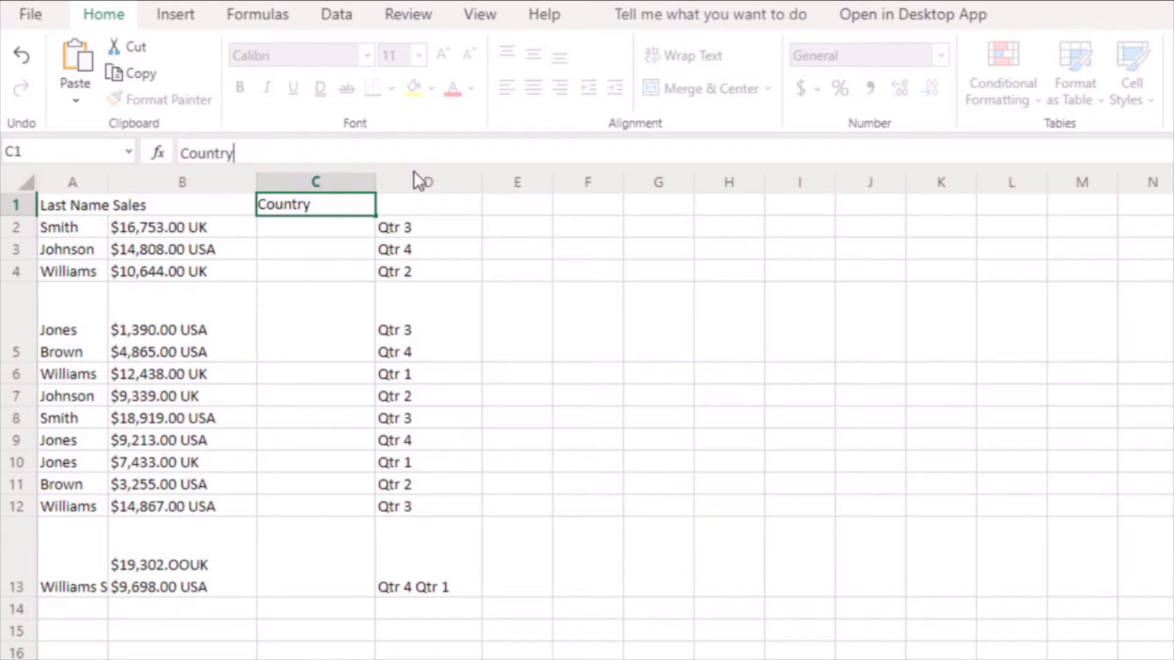
pyautogui.click(422, 205)
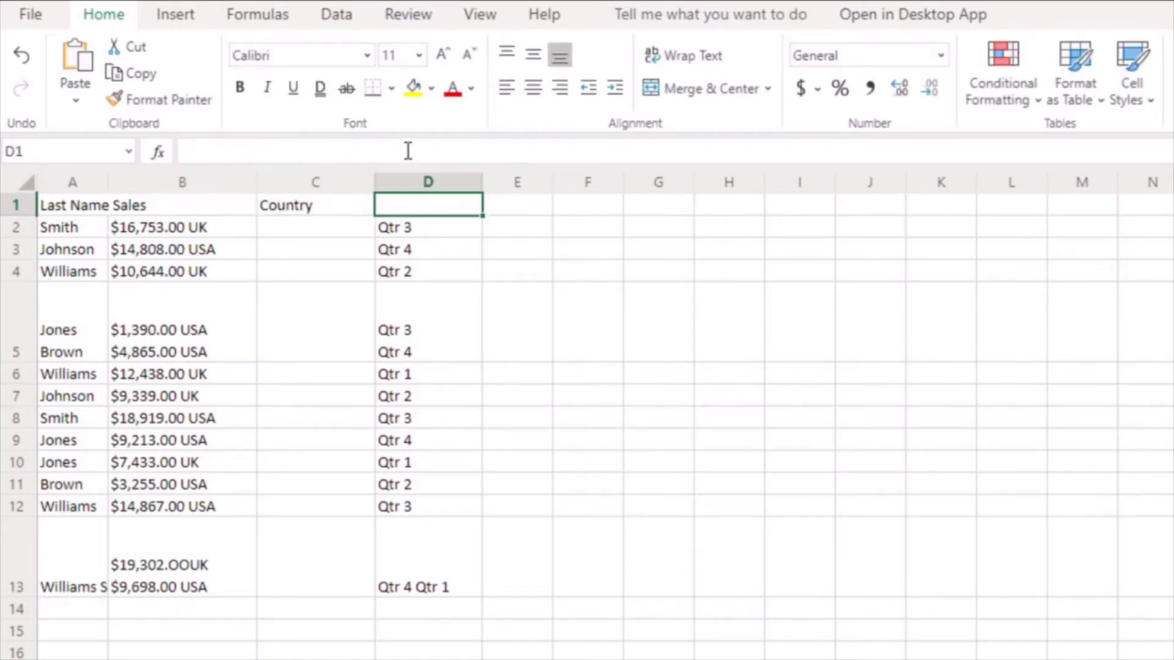
pyautogui.hotkey('ctrl', 'v')
# Step: Look over the combined amount-and-country Sales values and the merged names in A13
pyautogui.click(331, 231)
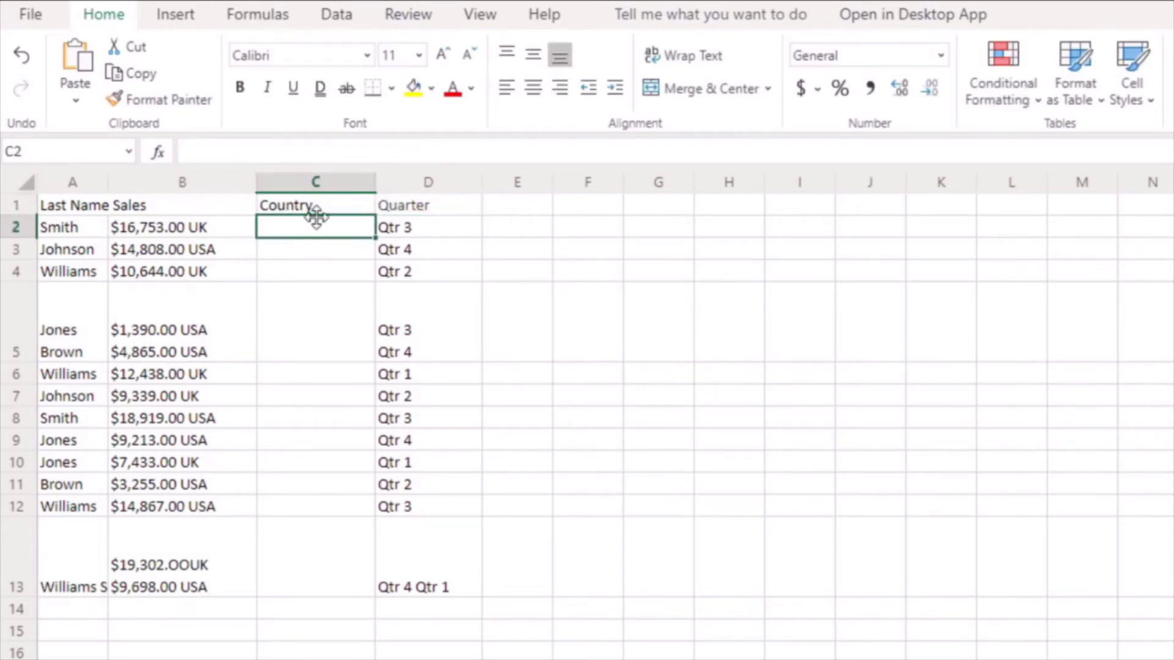
pyautogui.click(217, 229)
pyautogui.click(224, 254)
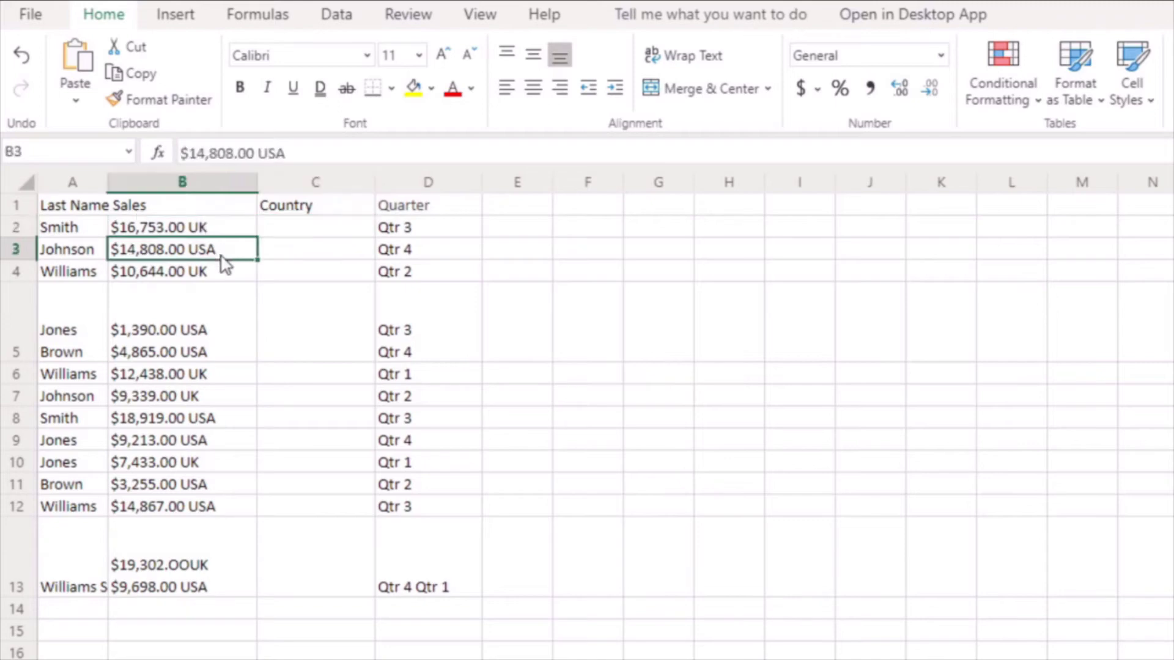
pyautogui.click(225, 275)
pyautogui.click(226, 349)
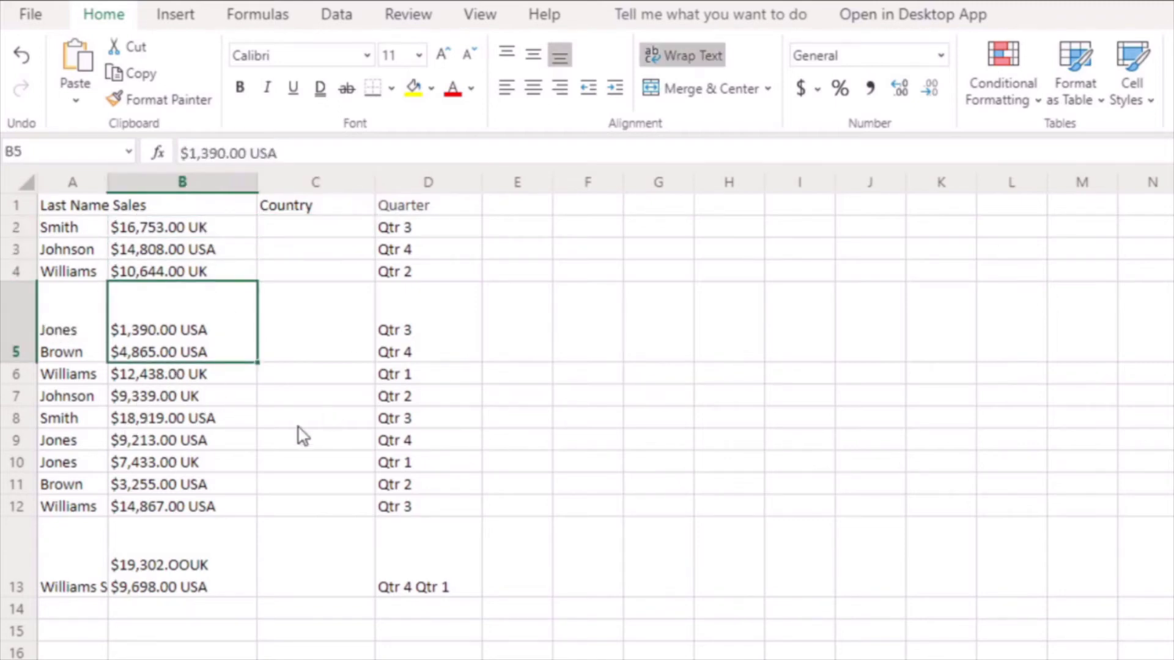
pyautogui.click(93, 555)
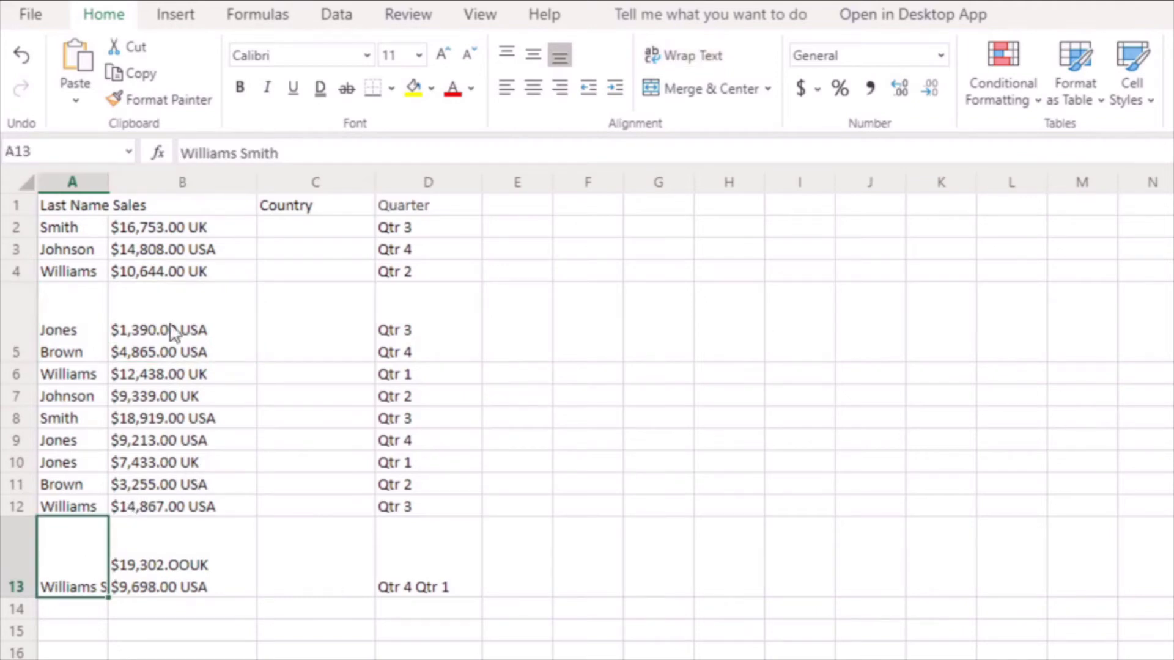
pyautogui.click(299, 231)
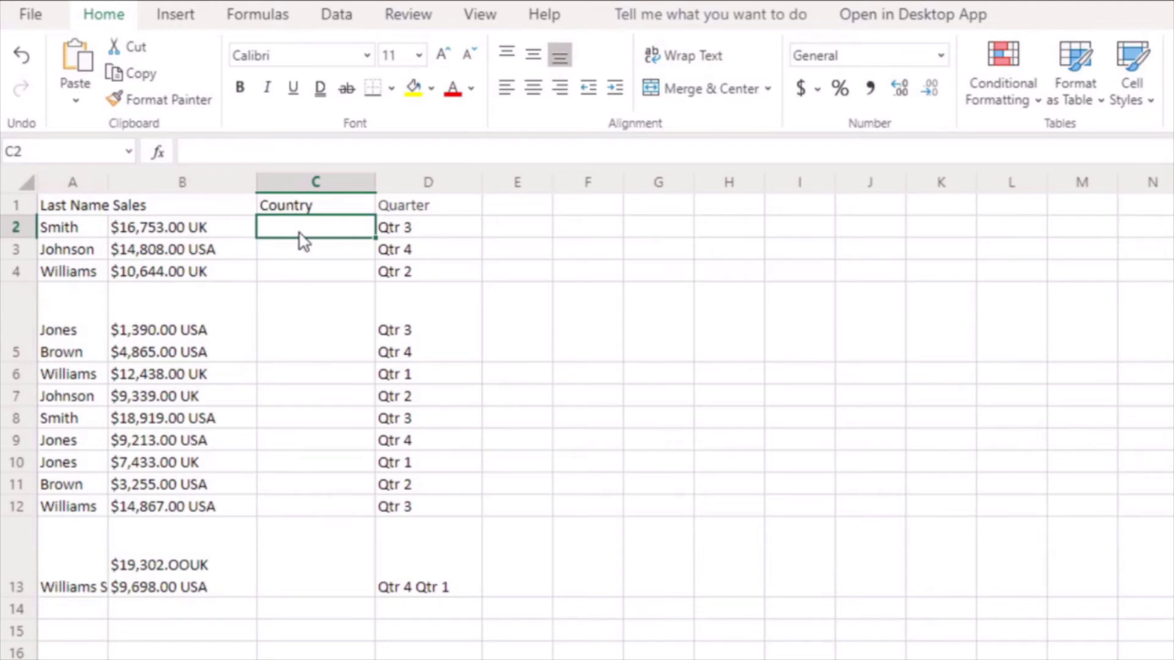
# Step: Enter =FIND(" ",B2) in C2 to locate the space in the Sales entry
pyautogui.write('=find(')
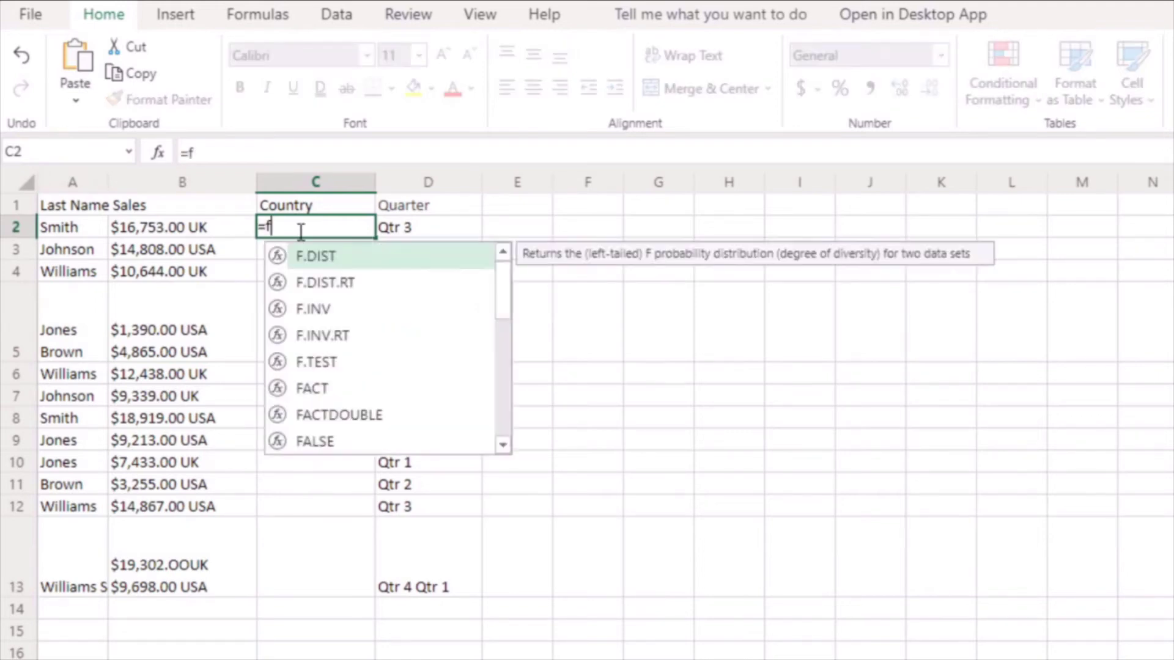
pyautogui.click(178, 228)
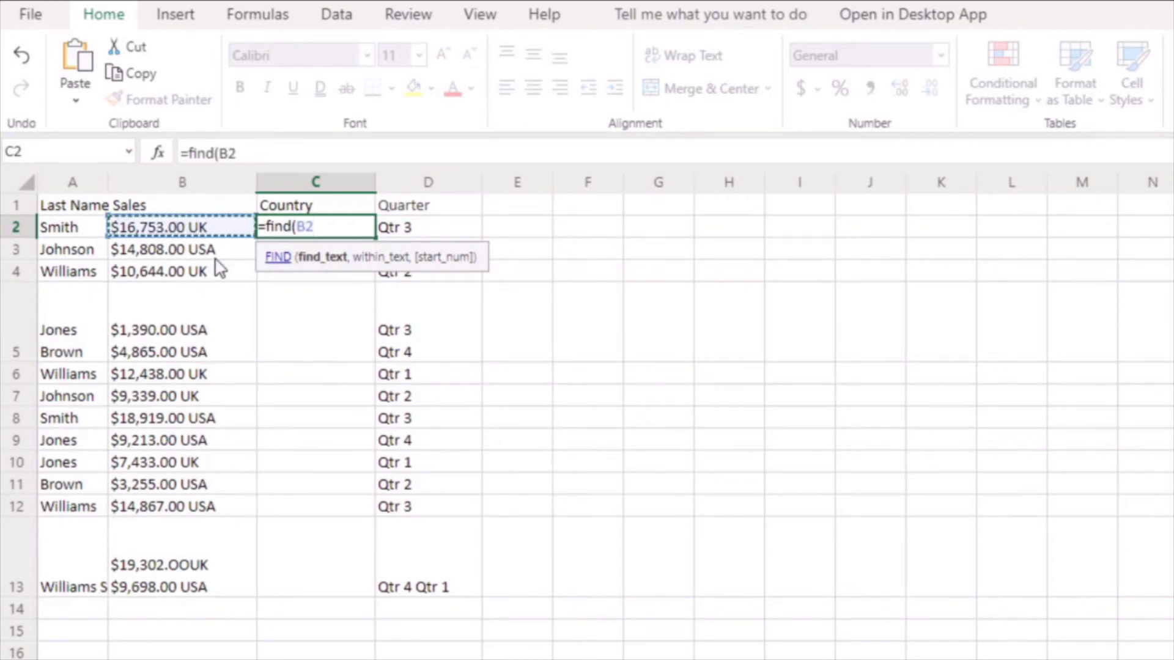
pyautogui.write('" ",')
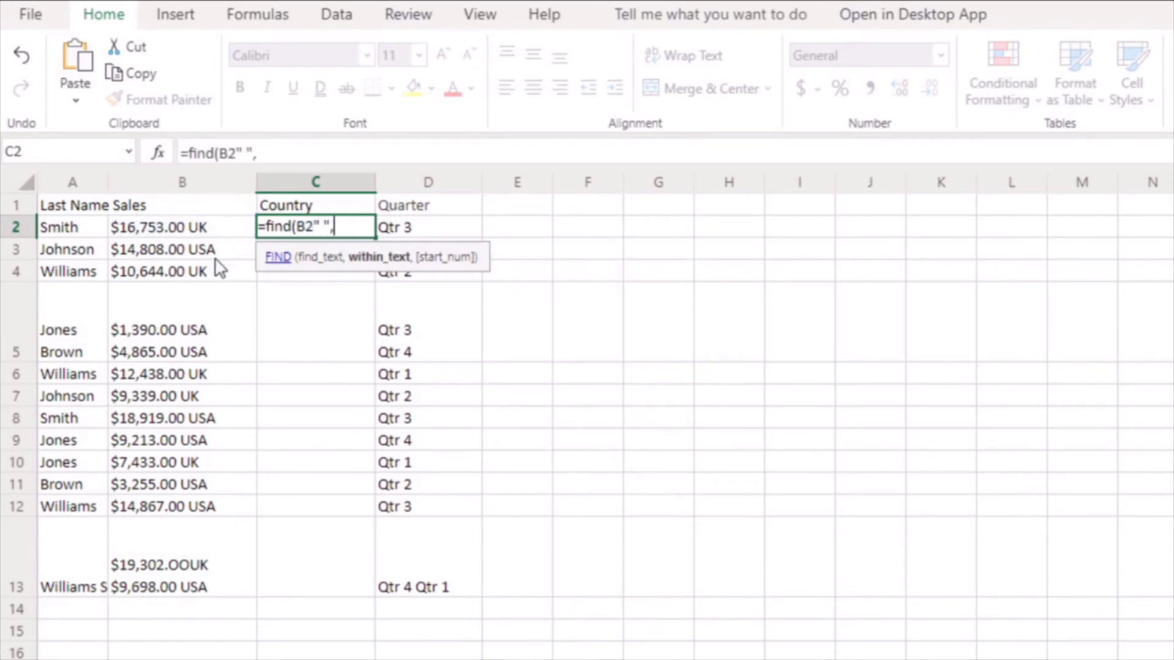
pyautogui.click(170, 231)
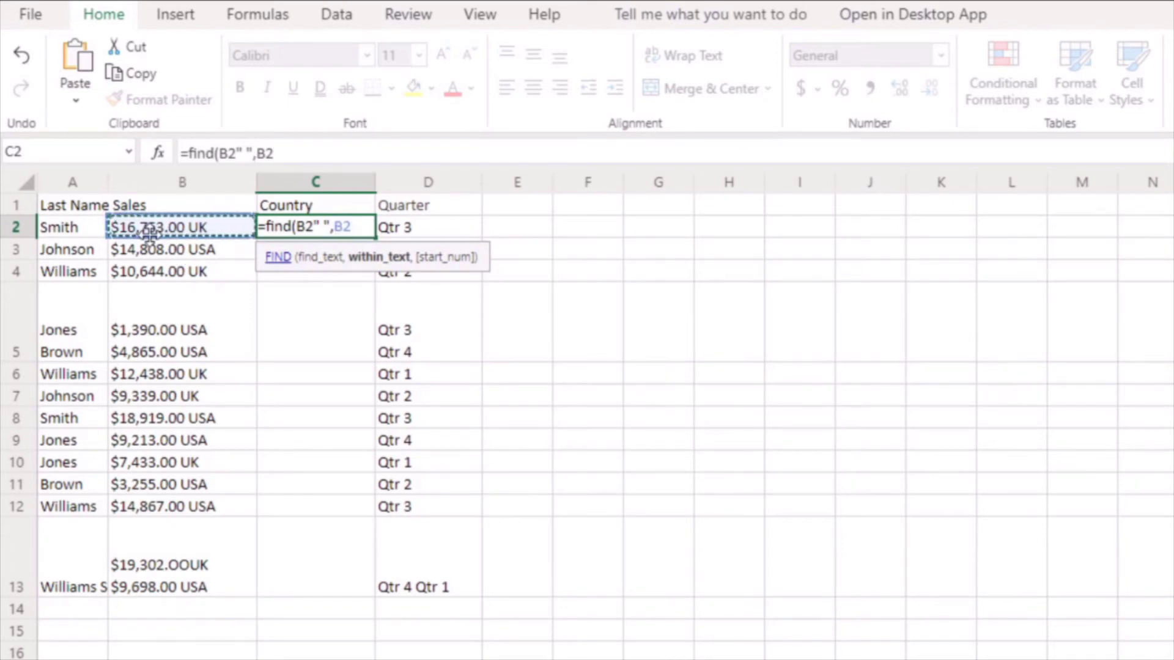
pyautogui.click(312, 227)
pyautogui.press('BackSpace')
pyautogui.press('BackSpace')
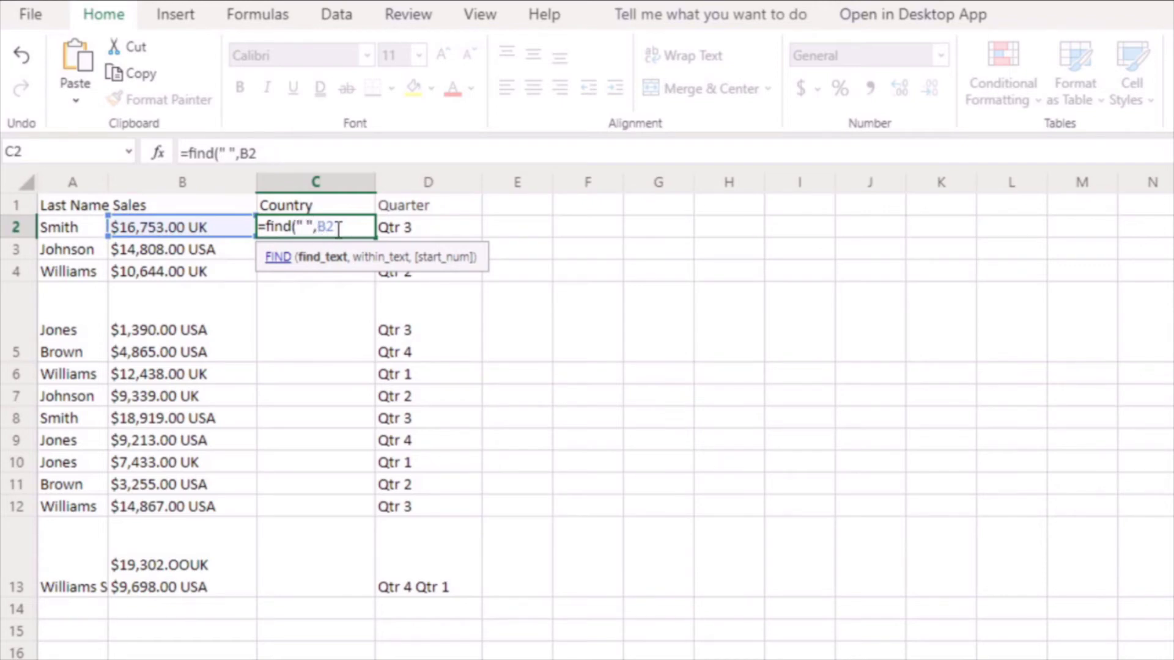
pyautogui.click(338, 227)
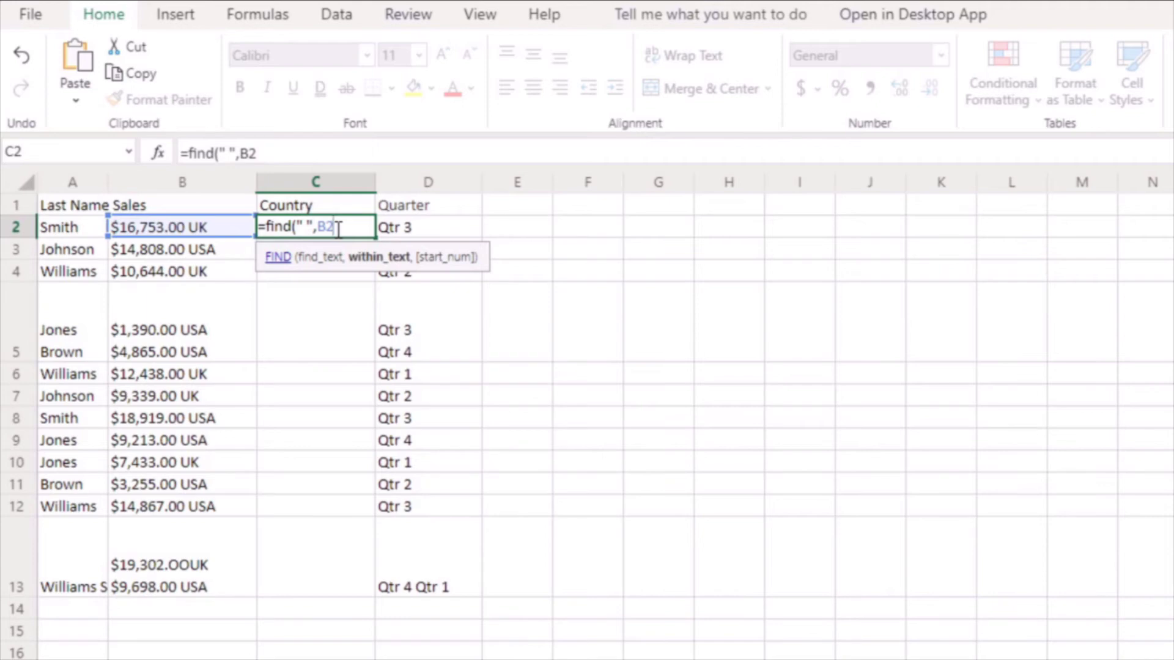
pyautogui.write(')')
pyautogui.press('Return')
# Step: Wrap it into =MID(B2,FIND(" ",B2)+1,3) and fill C2 down to row 13
pyautogui.click(356, 226)
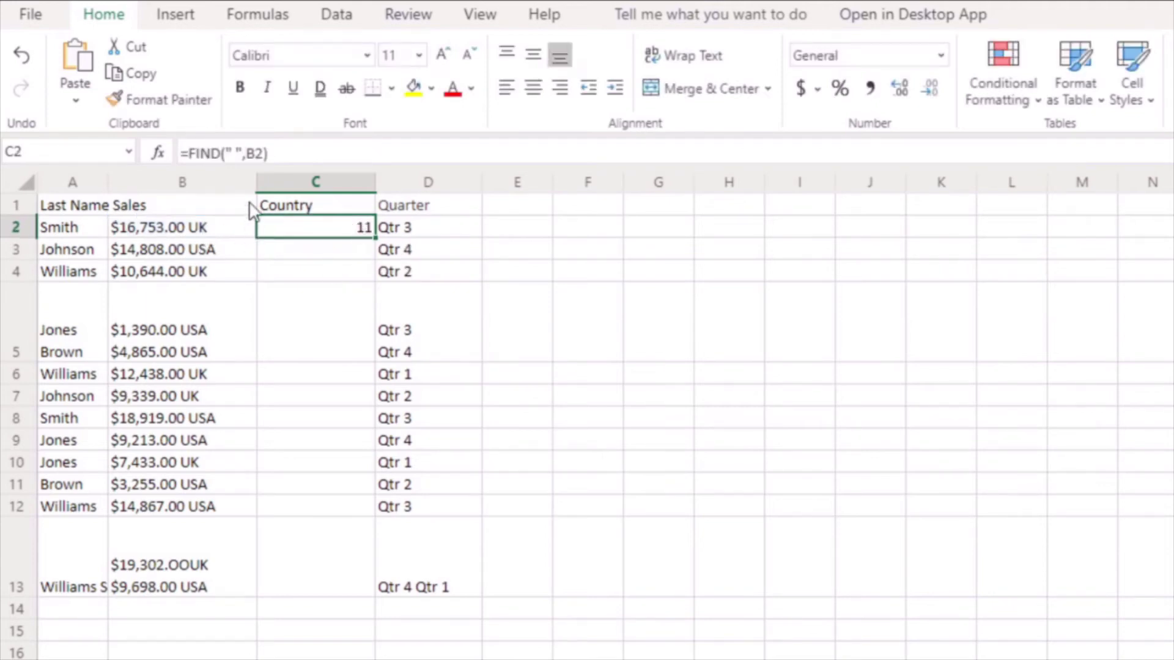
pyautogui.click(278, 144)
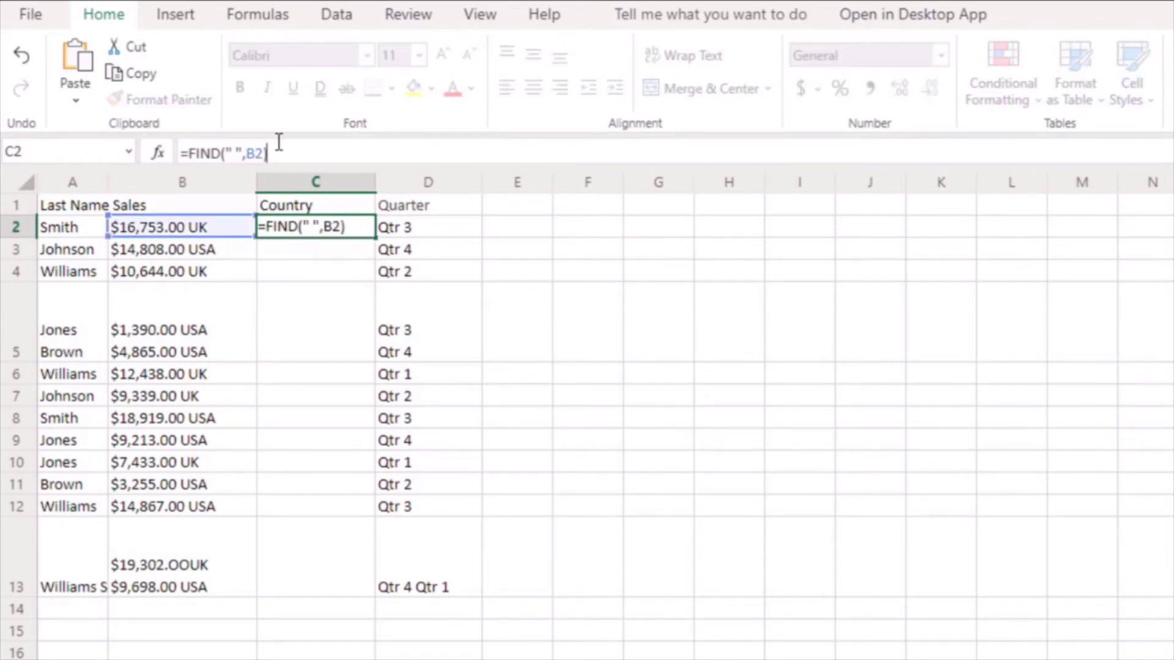
pyautogui.click(193, 156)
pyautogui.write('mi')
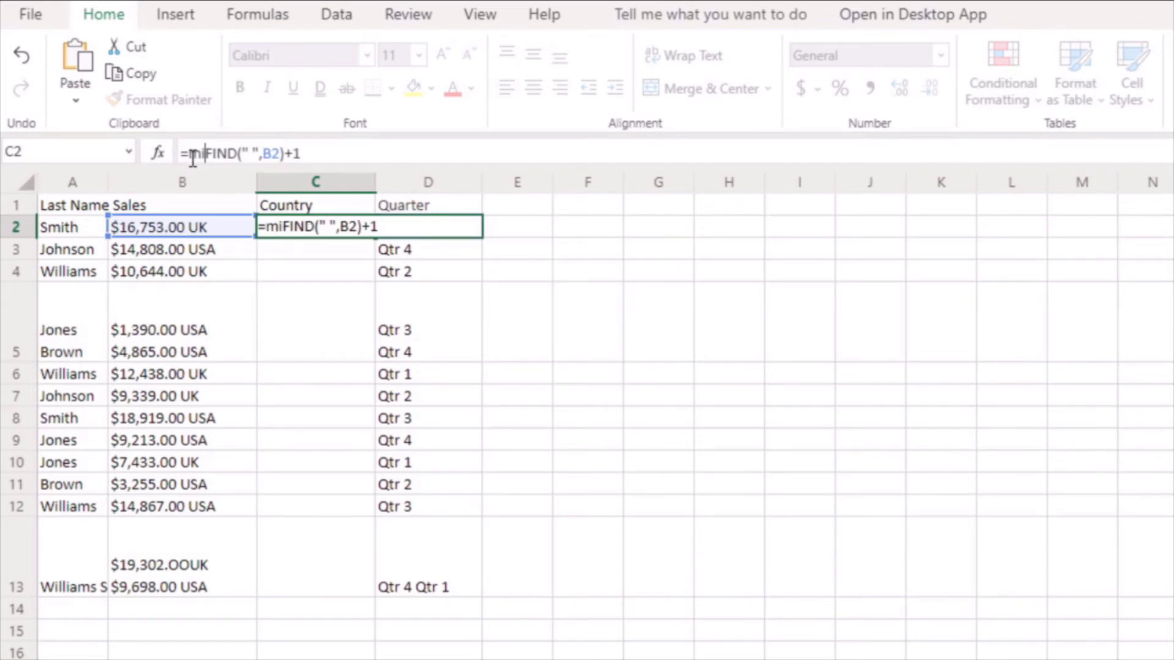
pyautogui.write('d(')
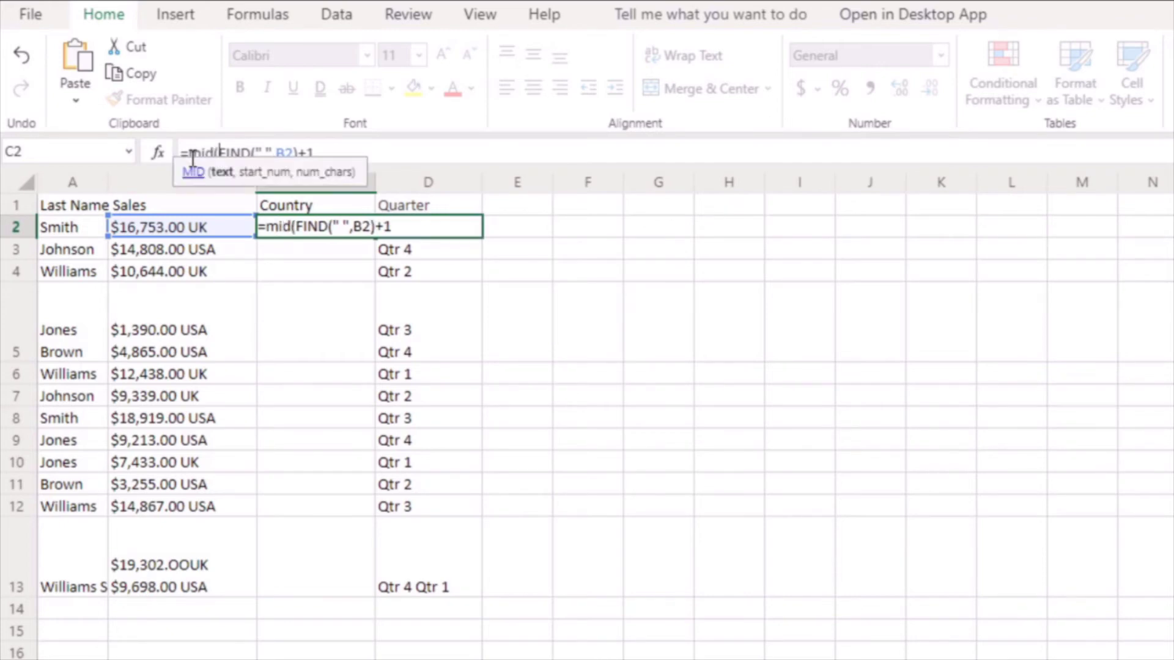
pyautogui.click(201, 229)
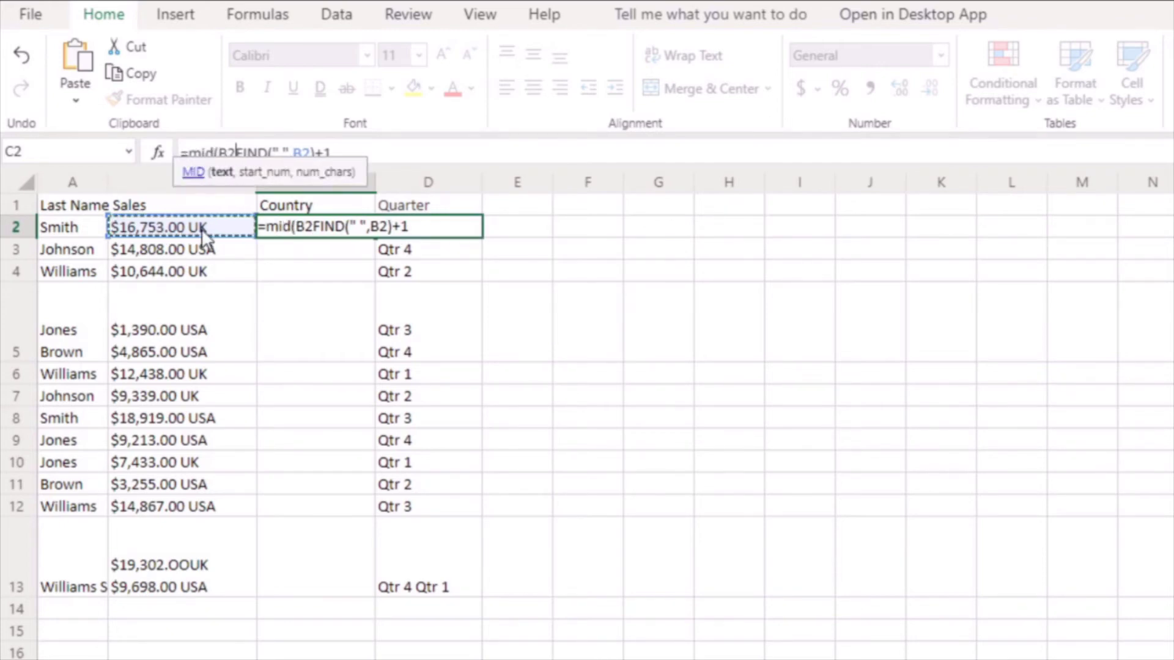
pyautogui.write(',')
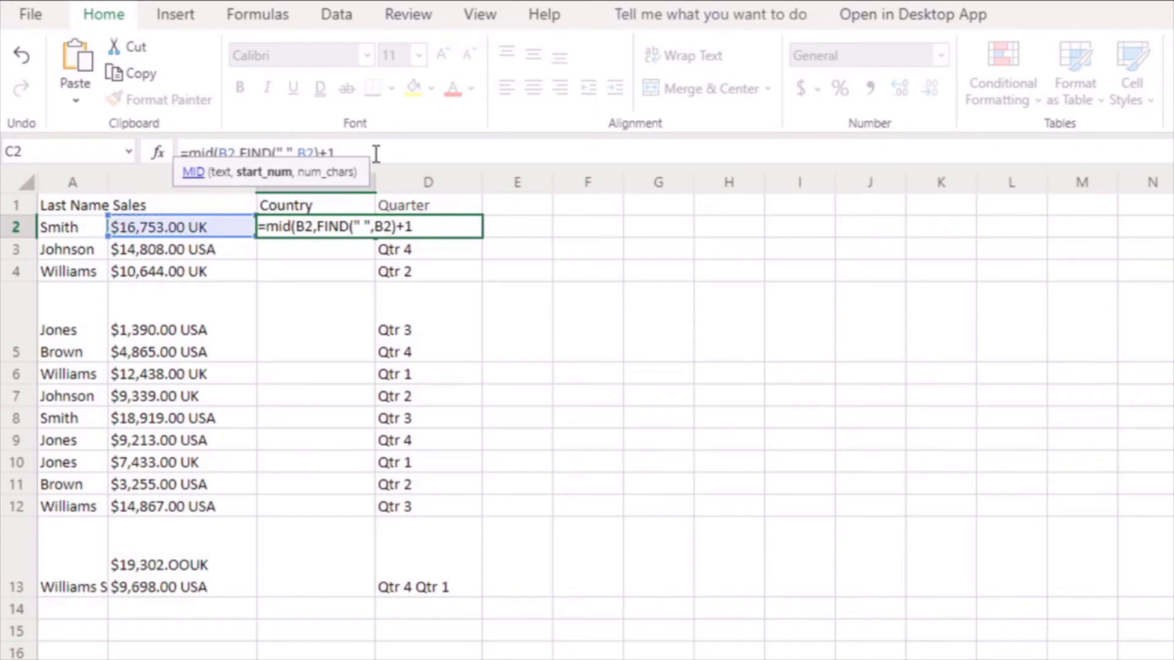
pyautogui.write(',3')
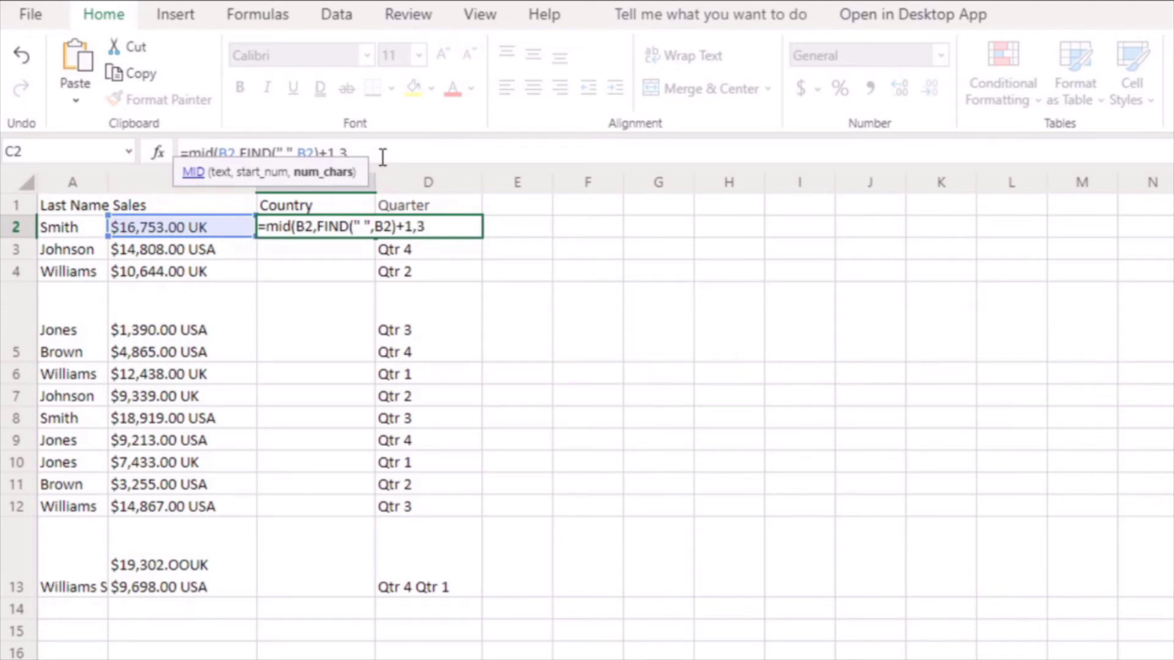
pyautogui.press('Return')
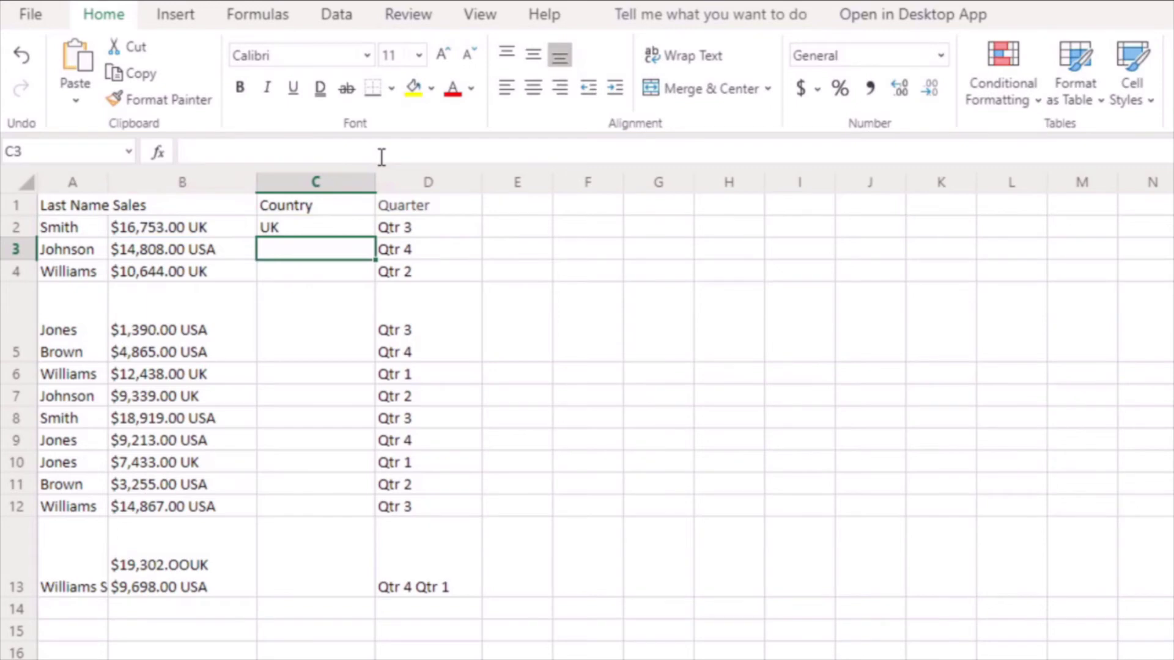
pyautogui.click(353, 228)
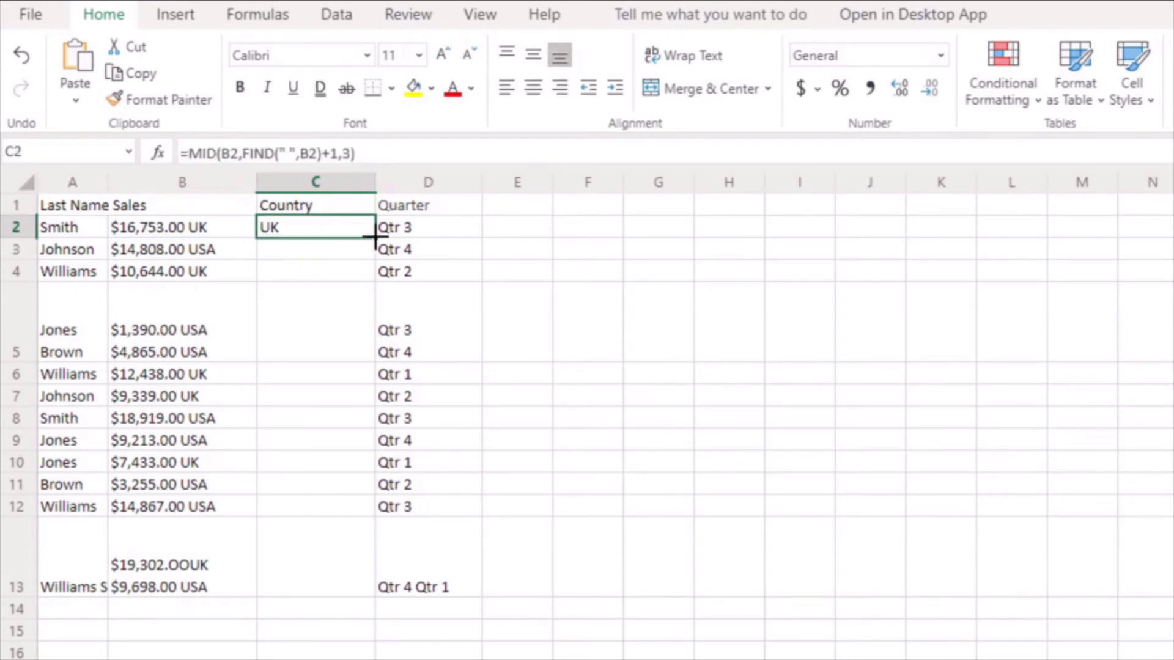
pyautogui.doubleClick(375, 238)
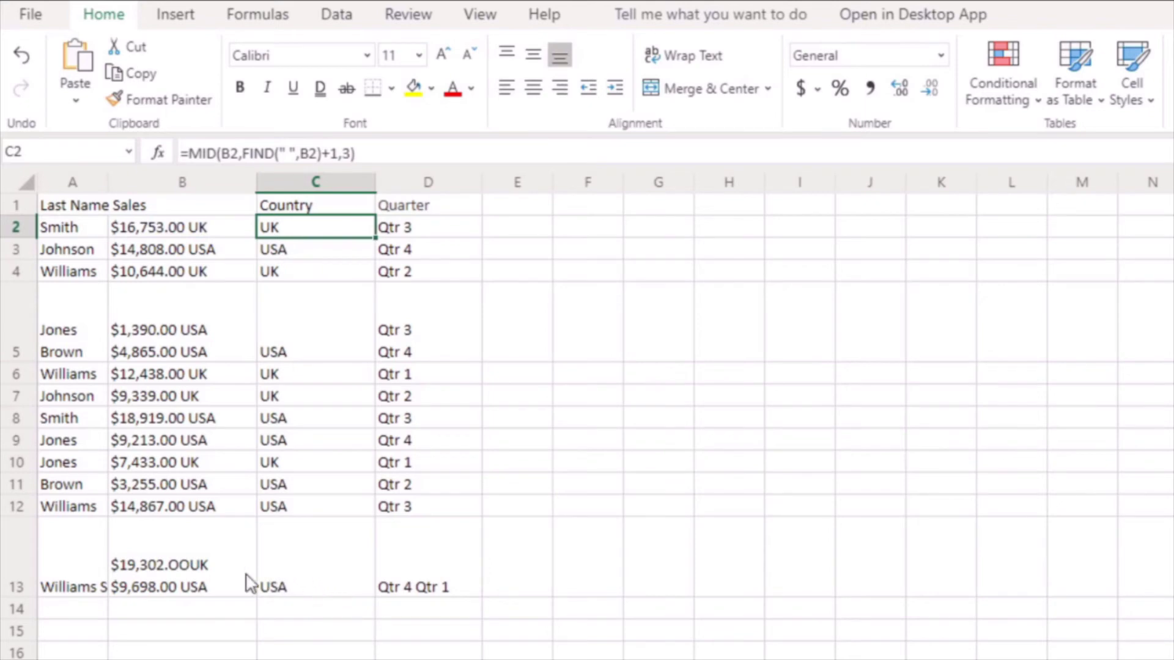
# Step: Replace the Country formulas in C2:C13 with pasted plain values (UK/USA)
pyautogui.moveTo(302, 230); pyautogui.dragTo(316, 584)
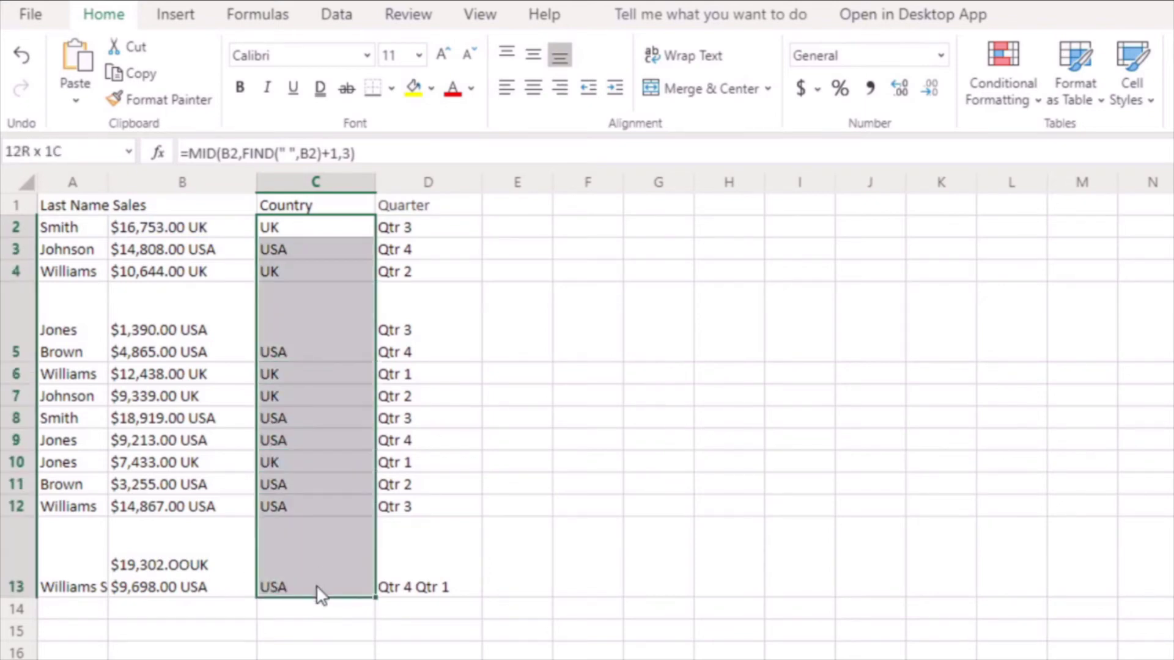
pyautogui.hotkey('ctrl', 'c')
pyautogui.click(302, 231)
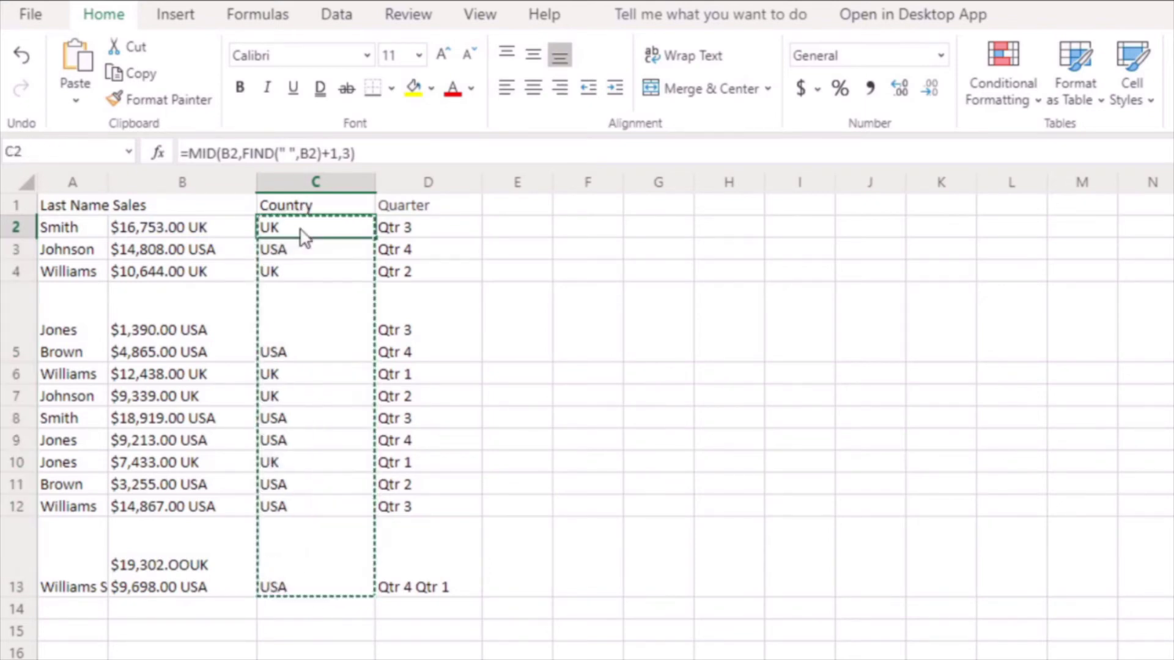
pyautogui.rightClick(303, 230)
pyautogui.click(371, 347)
pyautogui.click(618, 302)
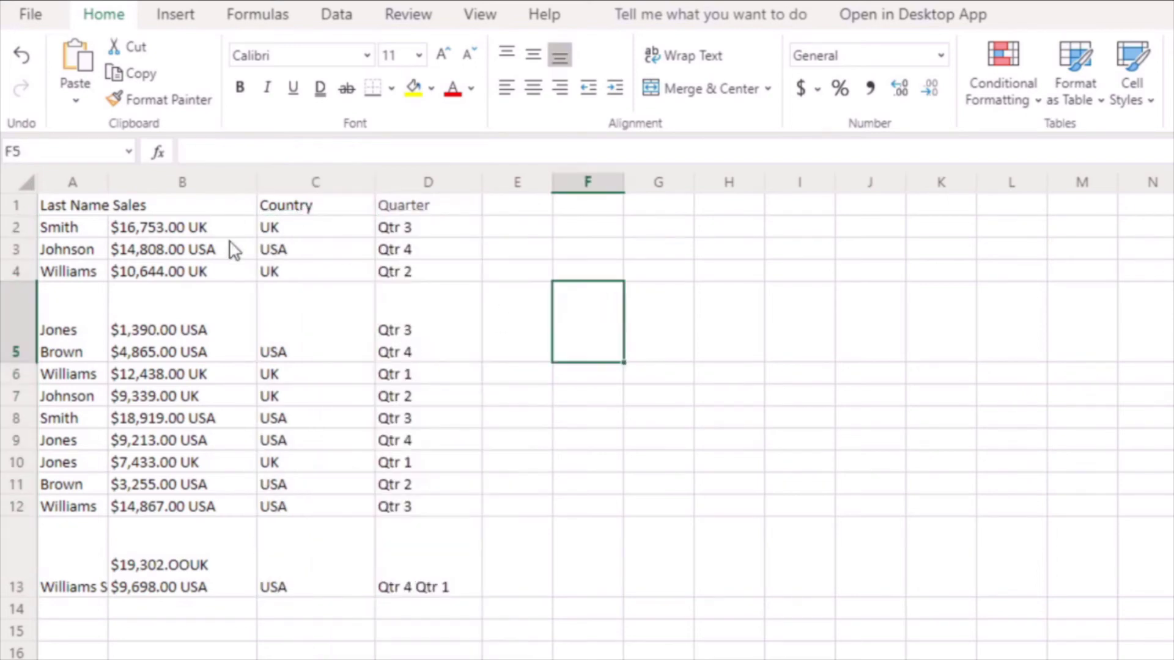
pyautogui.click(214, 237)
# Step: In the Sales column, replace every 'UK' with nothing
pyautogui.click(214, 184)
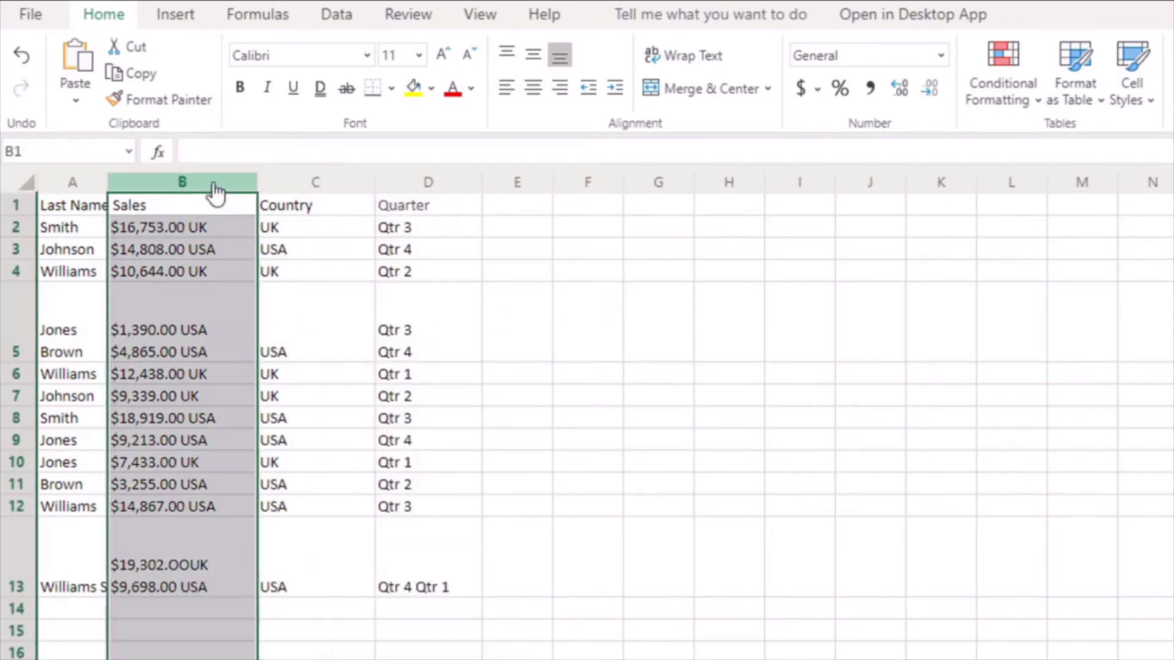
pyautogui.hotkey('ctrl', 'f')
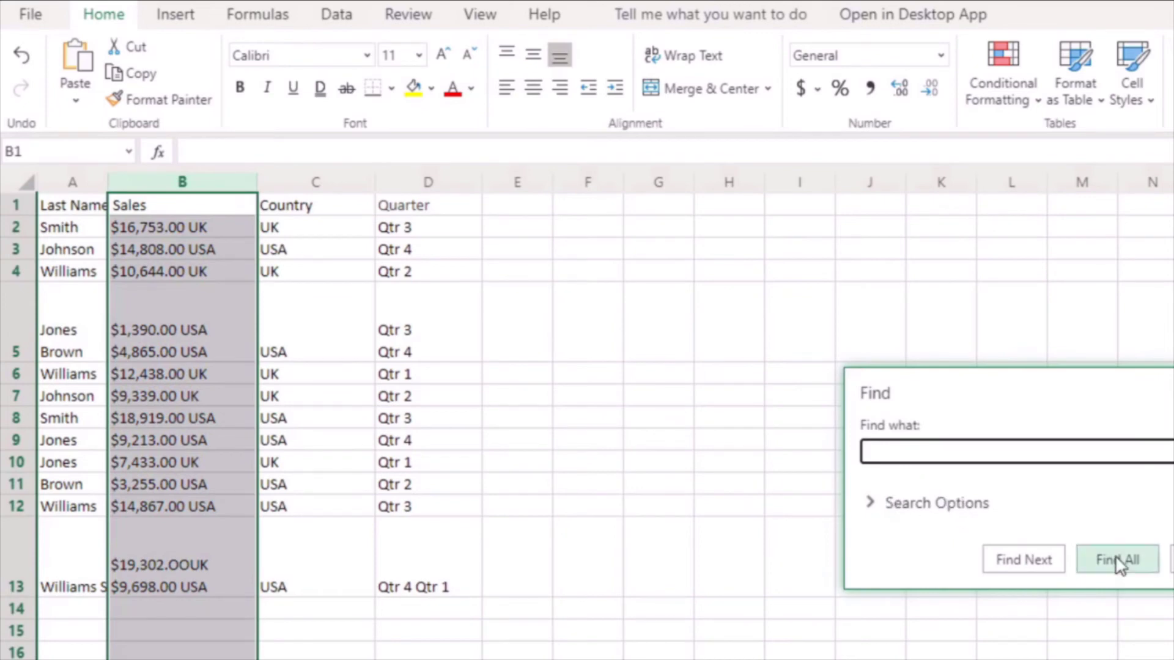
pyautogui.hotkey('ctrl', 'h')
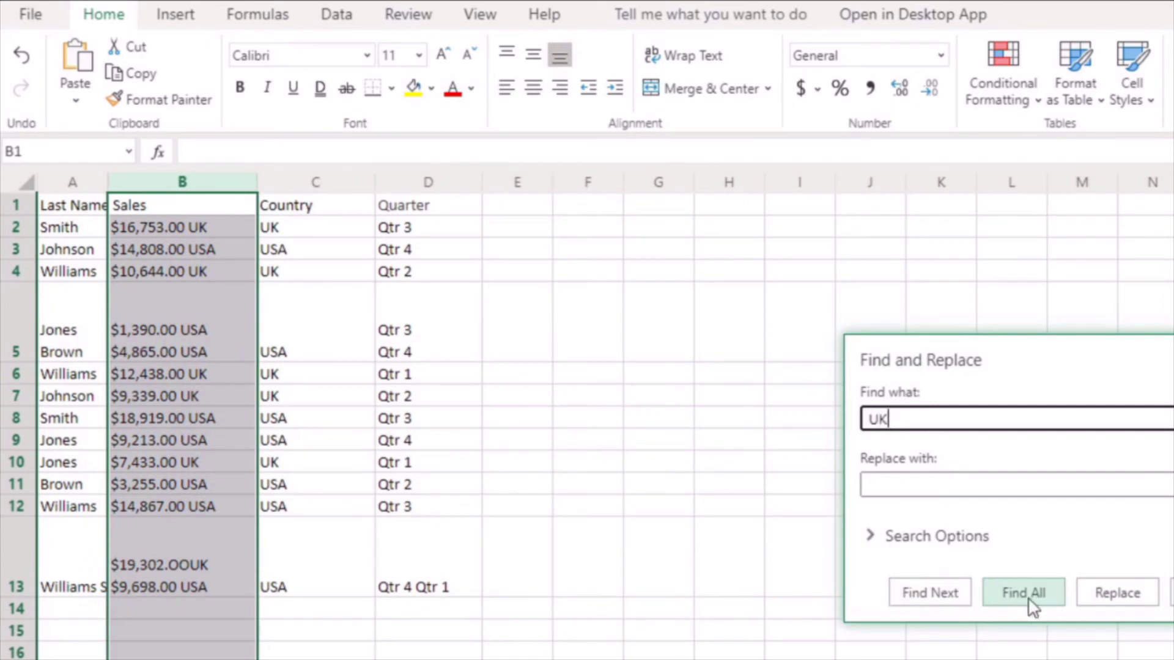
pyautogui.click(1172, 592)
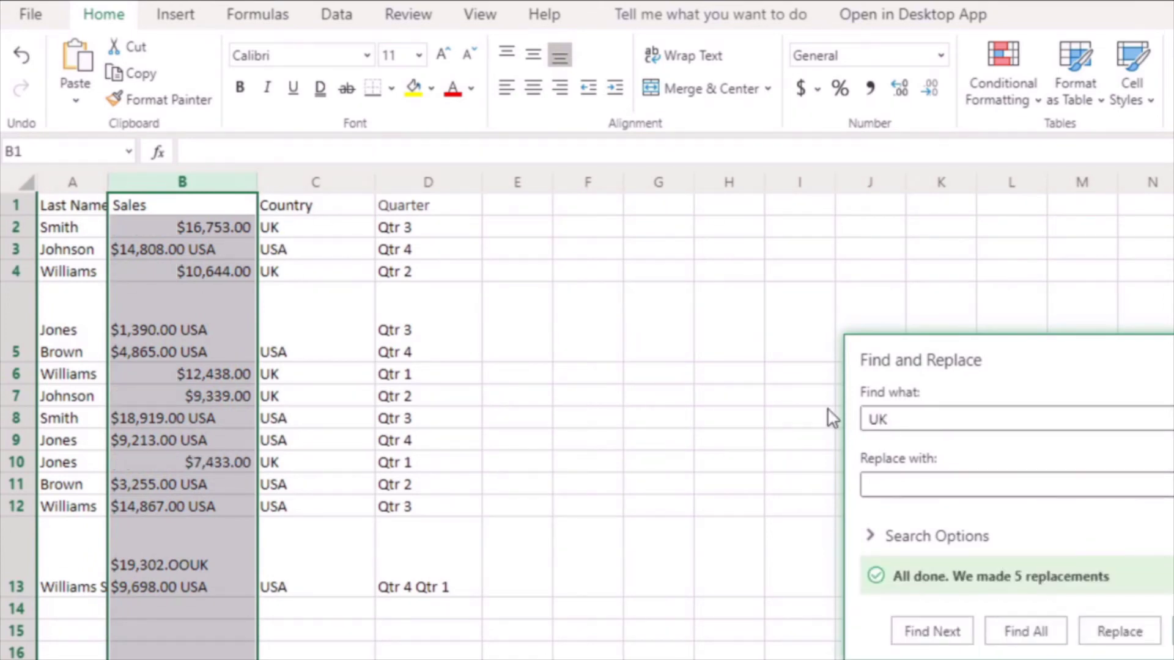
# Step: Replace every 'USA' in the Sales column with nothing
pyautogui.click(893, 417)
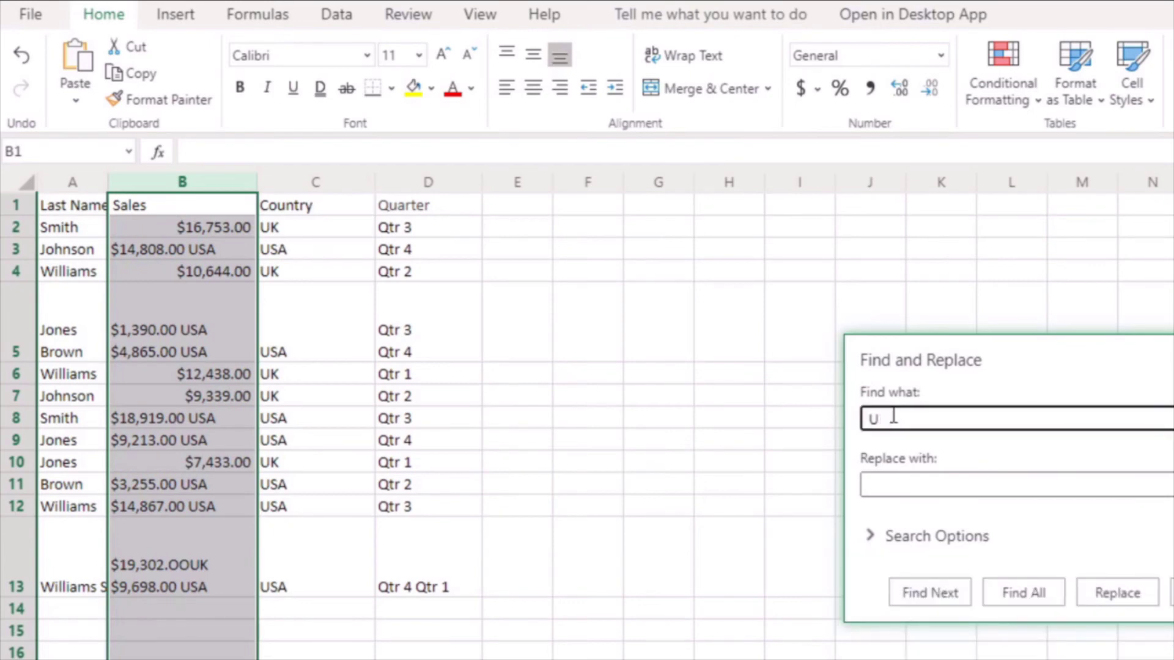
pyautogui.write('USA')
pyautogui.click(1171, 592)
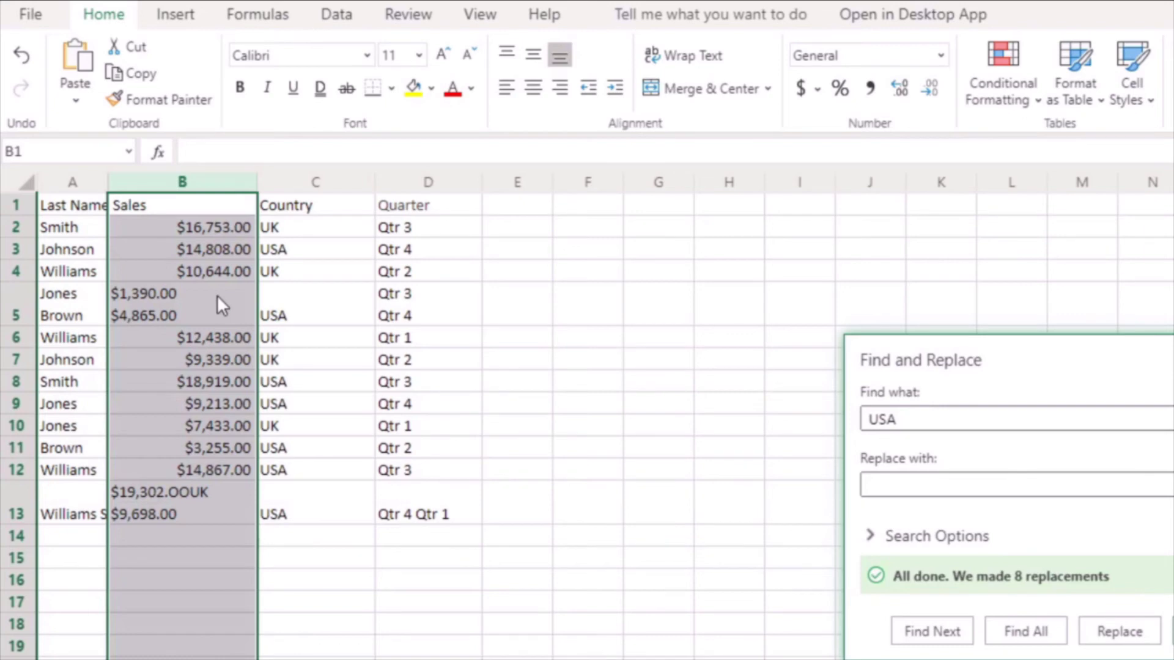
pyautogui.doubleClick(929, 421)
pyautogui.press('BackSpace')
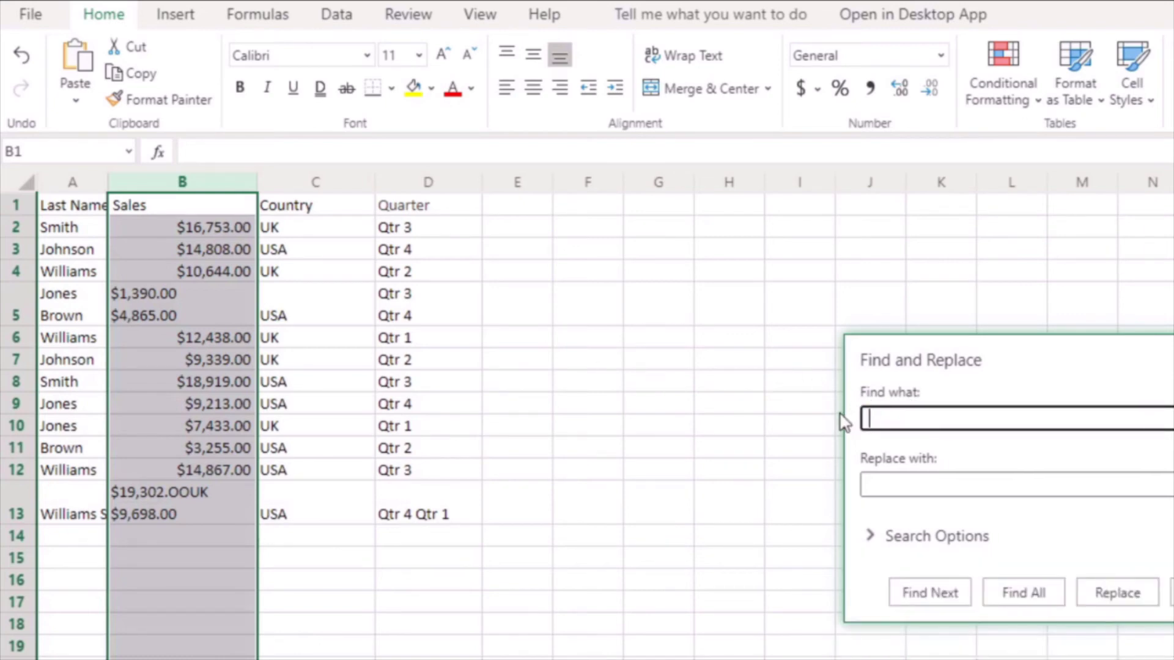
pyautogui.click(1170, 593)
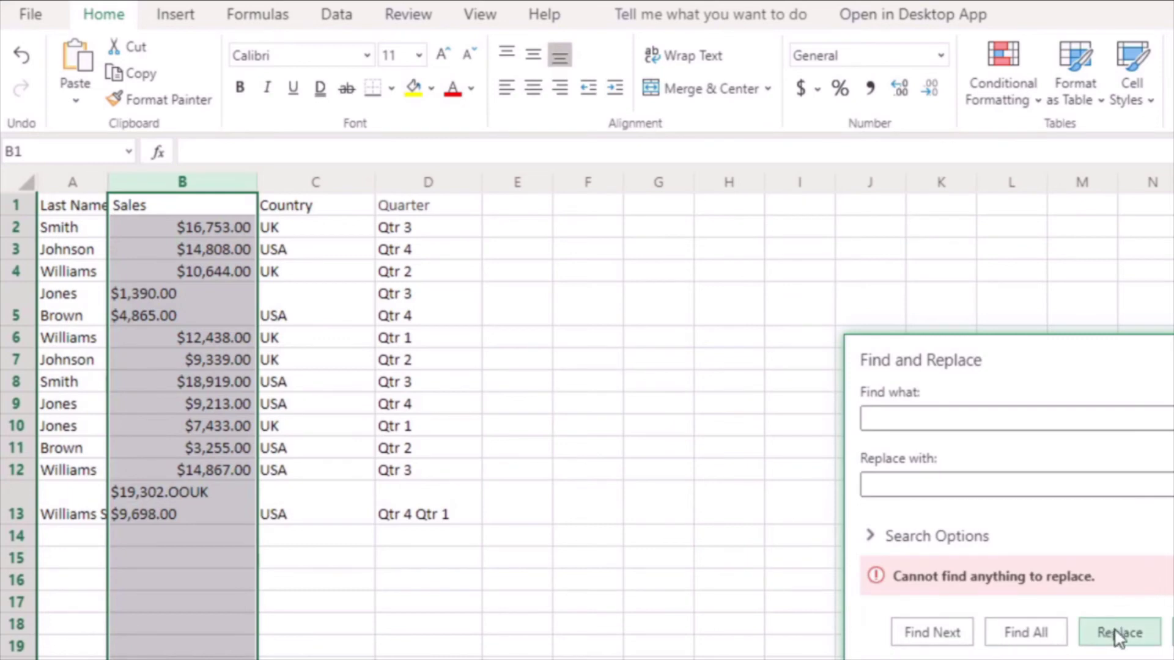
# Step: Delete the trailing UK from B13, leaving $19,302.OO above $9,698.00
pyautogui.press('Escape')
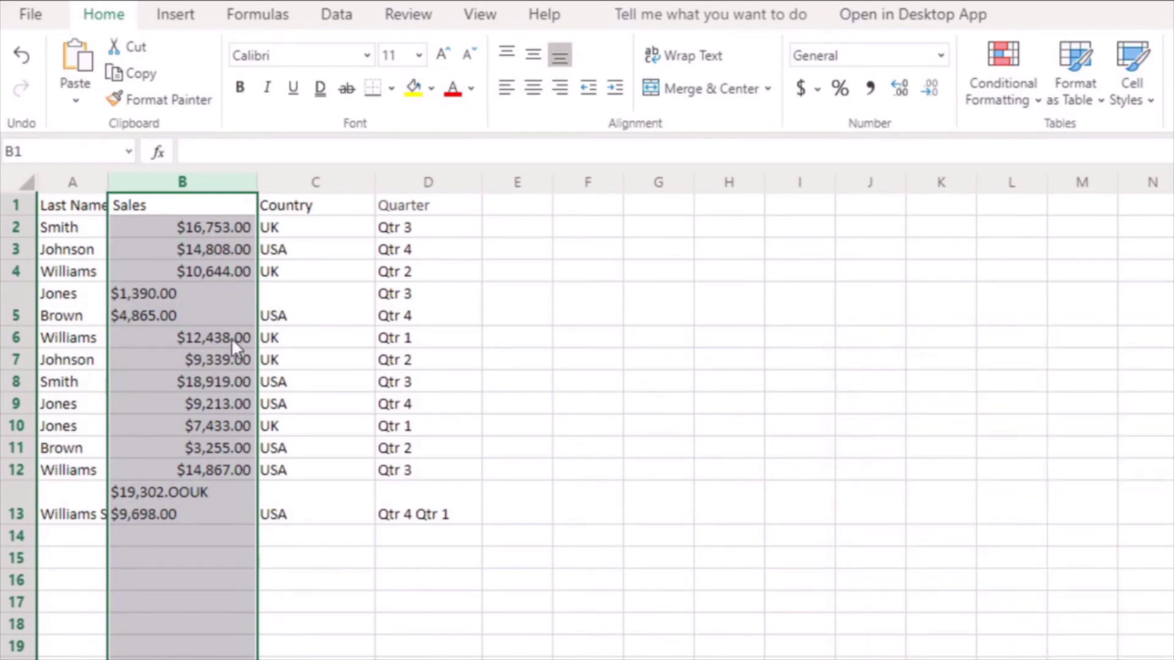
pyautogui.click(203, 501)
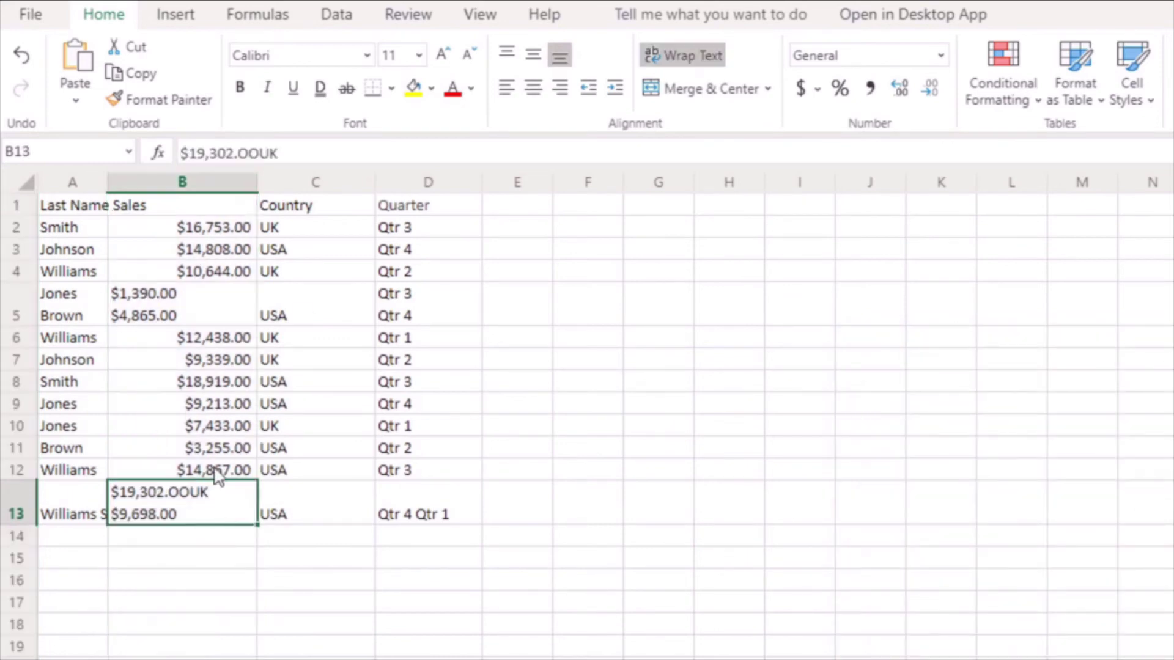
pyautogui.click(292, 150)
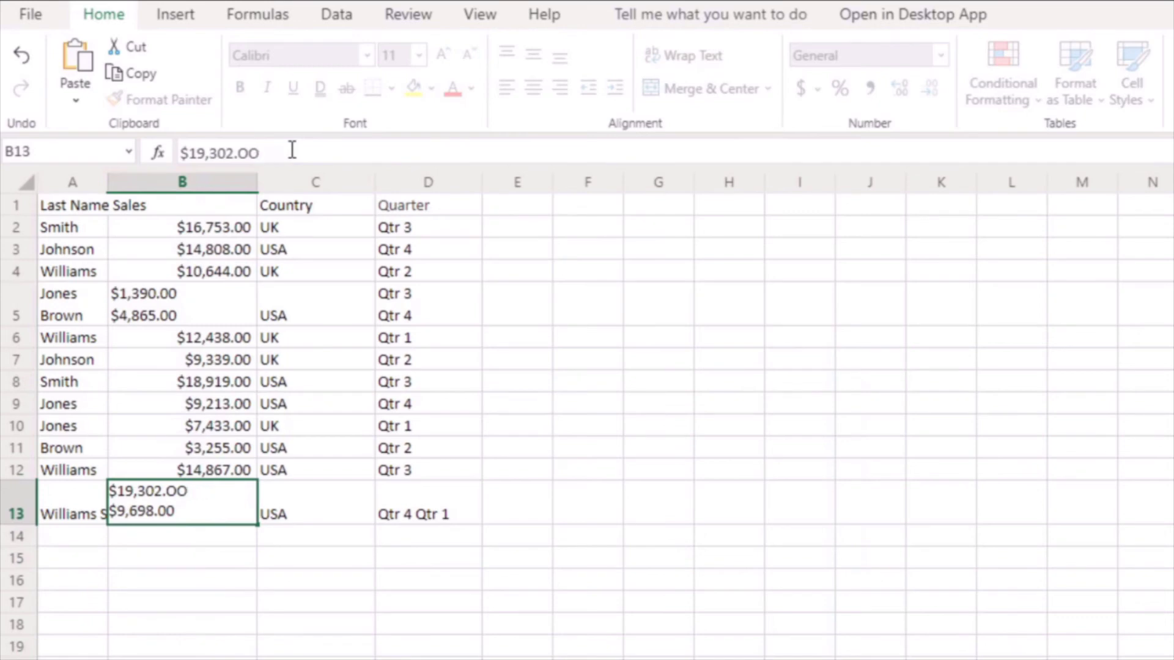
pyautogui.press('Return')
# Step: Review the row 13 cells and the merged sales cell in row 5
pyautogui.click(147, 514)
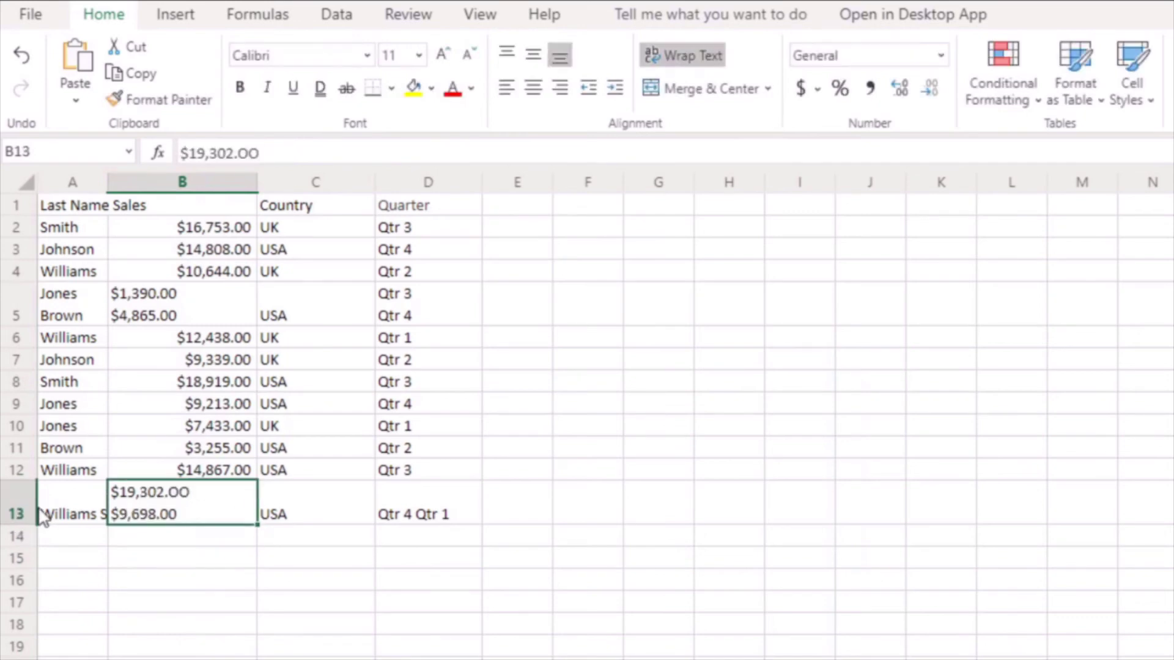
pyautogui.click(41, 517)
pyautogui.click(128, 310)
pyautogui.click(327, 541)
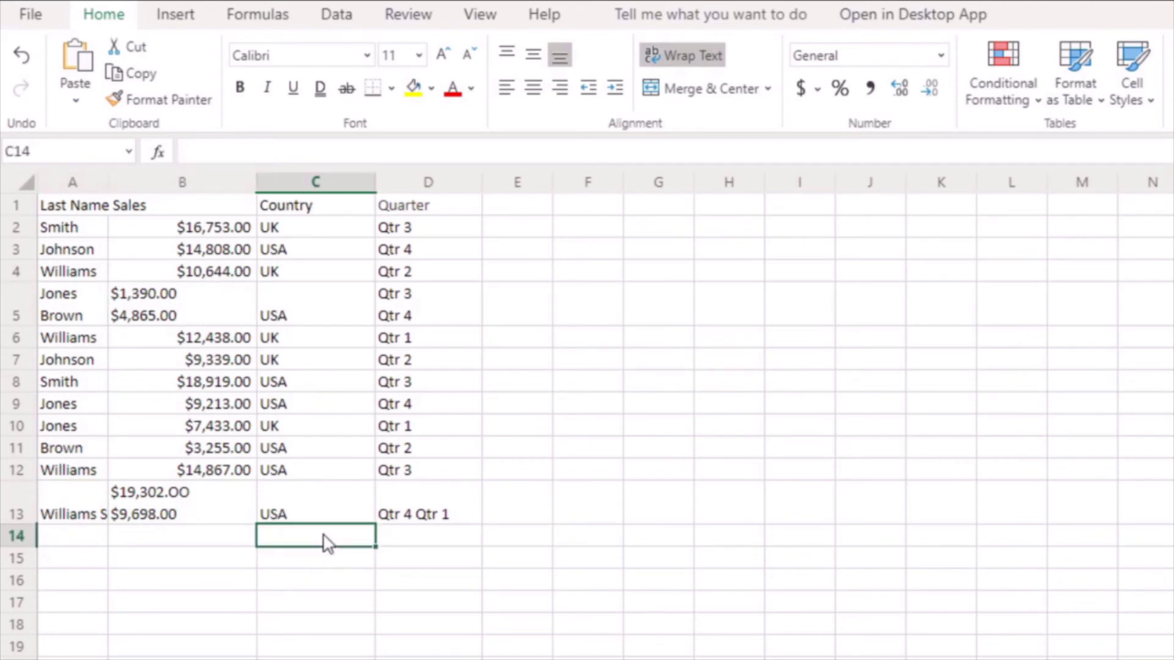
pyautogui.click(189, 313)
# Step: Shift rows 6–13 down one row to open an empty row 6
pyautogui.moveTo(64, 345); pyautogui.dragTo(184, 361)
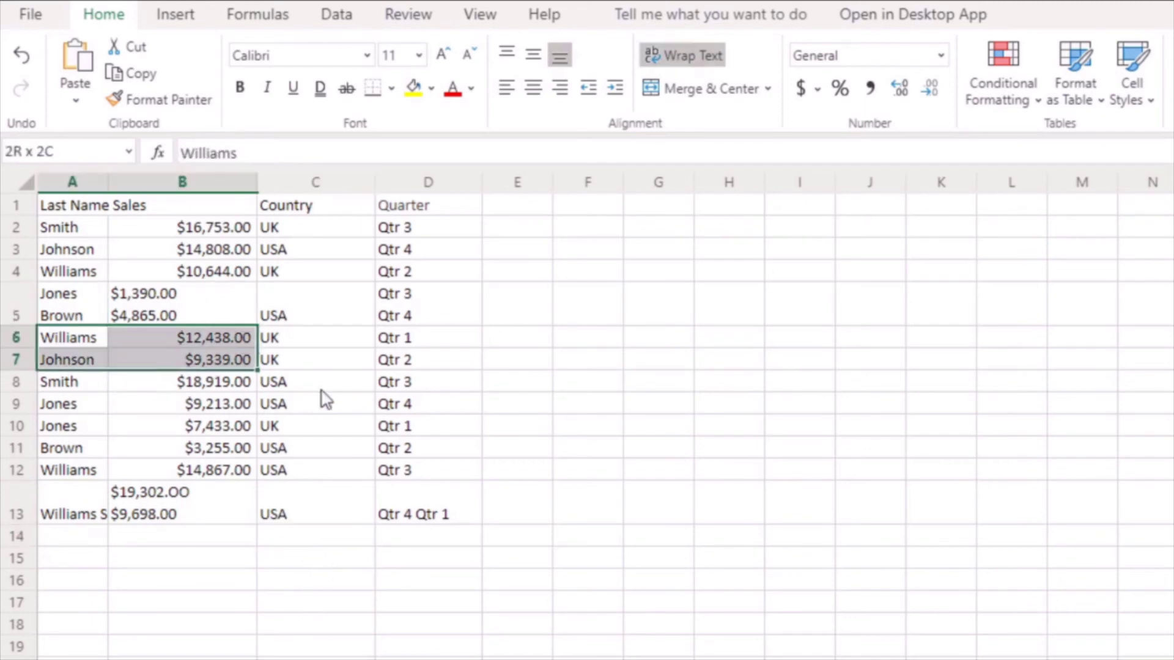
pyautogui.keyDown('shift'); pyautogui.click(409, 494); pyautogui.keyUp('shift')
pyautogui.moveTo(403, 524); pyautogui.dragTo(404, 545)
pyautogui.click(149, 301)
# Step: Fill row 6 with Brown, 4865 and USA
pyautogui.click(68, 341)
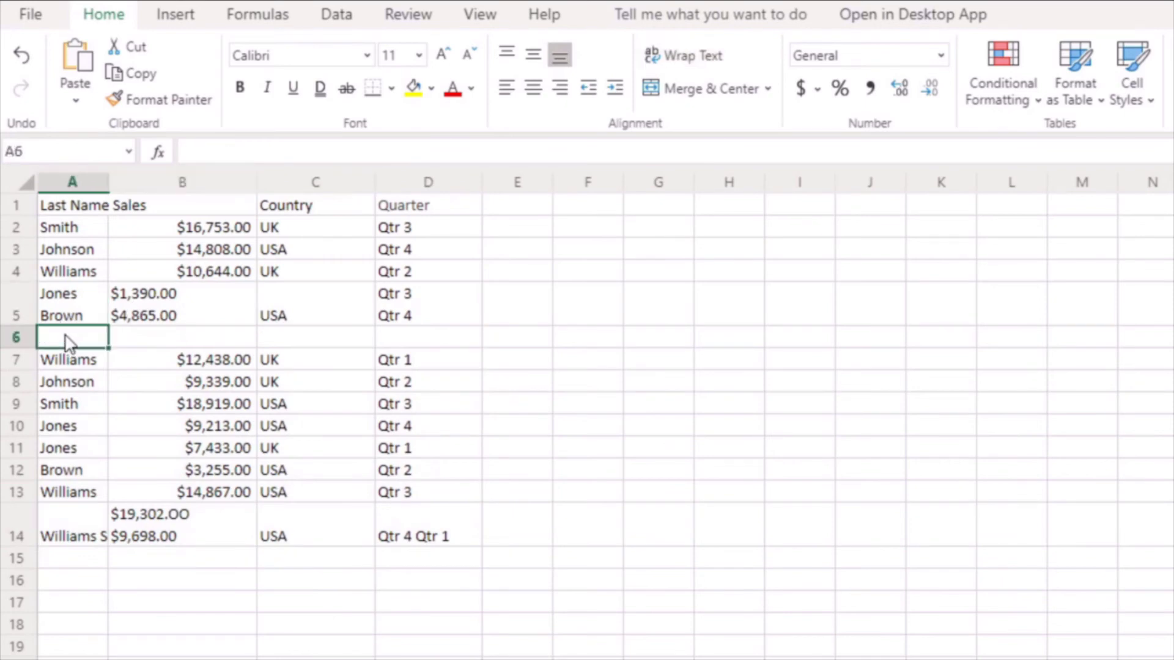
pyautogui.write('B')
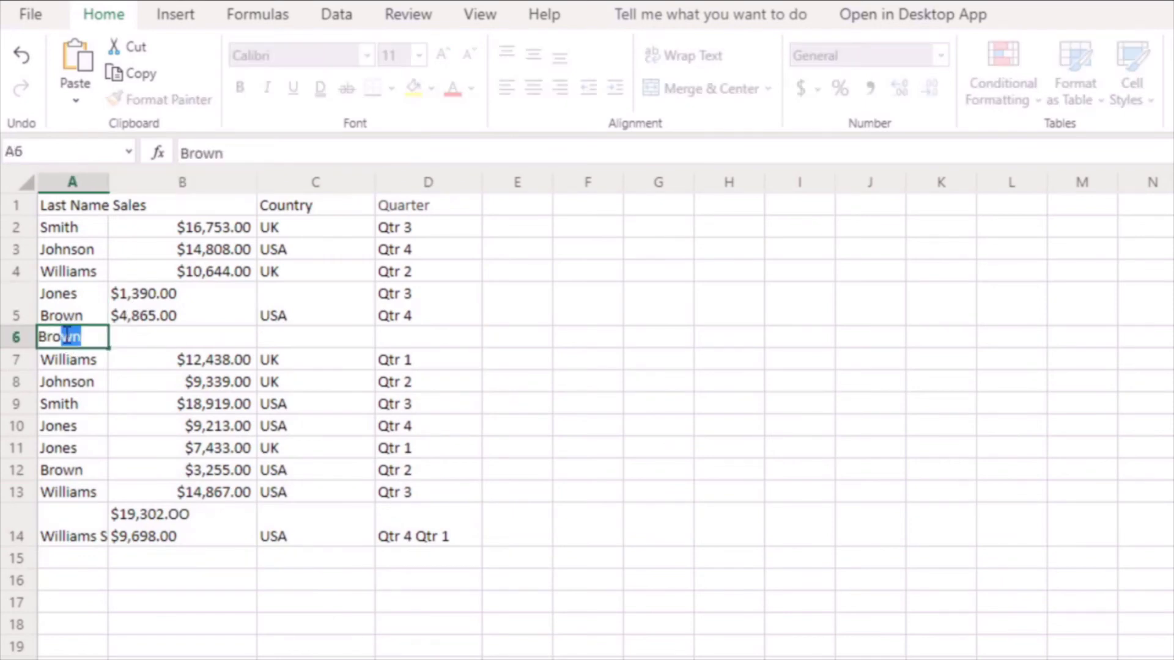
pyautogui.write('ro')
pyautogui.press('Tab')
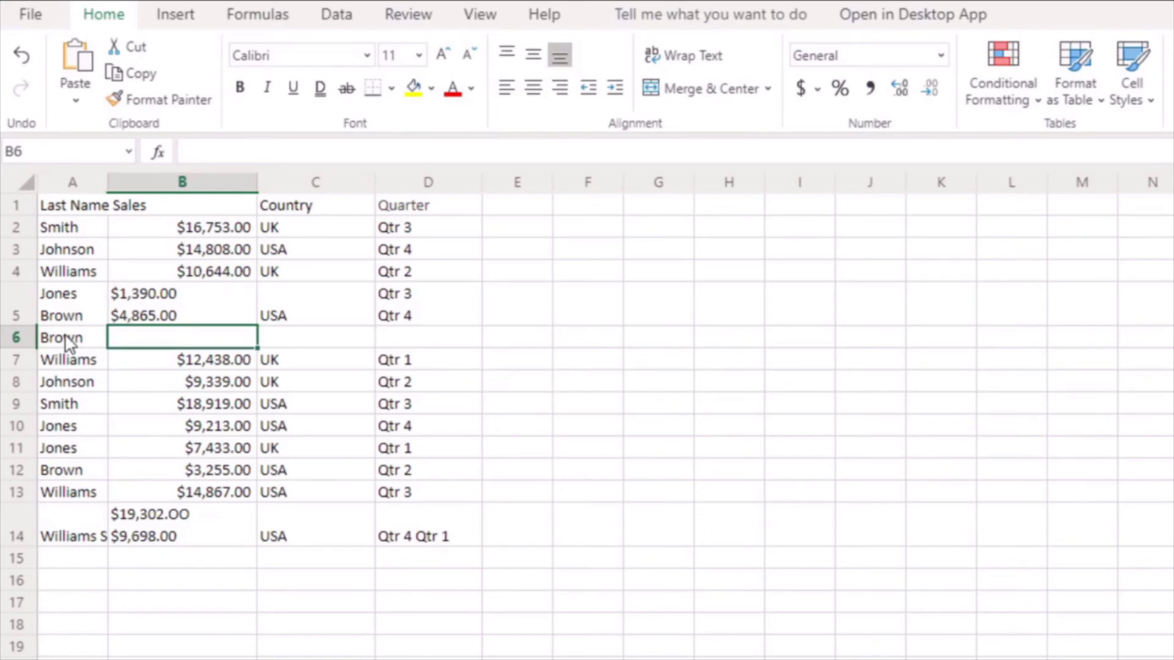
pyautogui.write('4865')
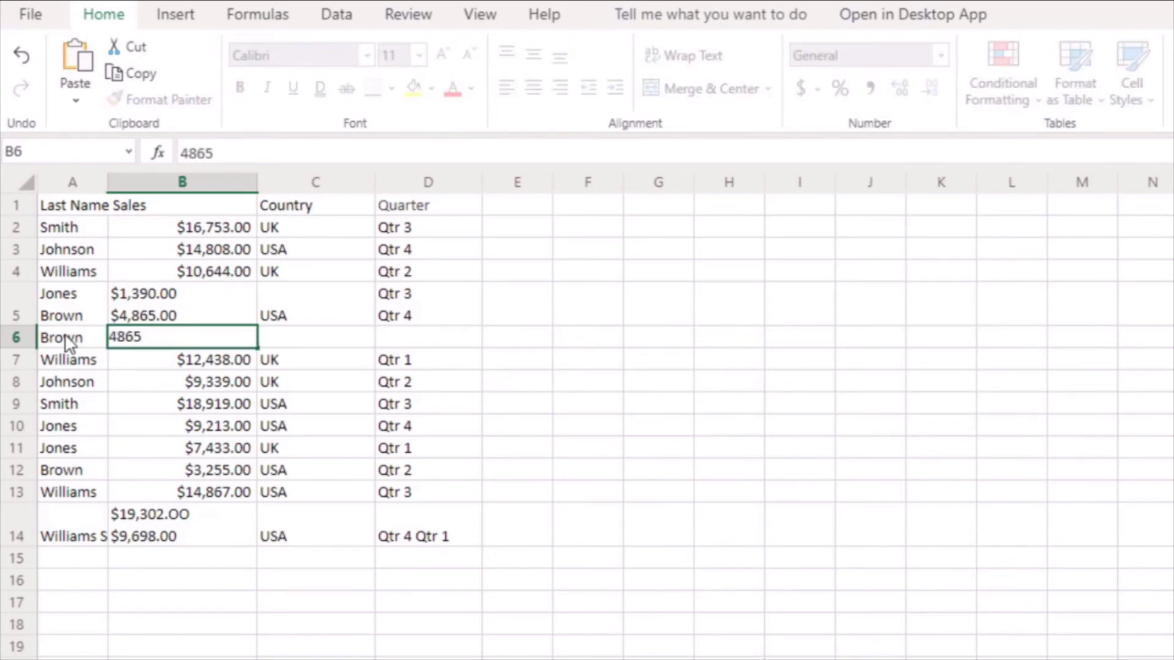
pyautogui.press('Tab')
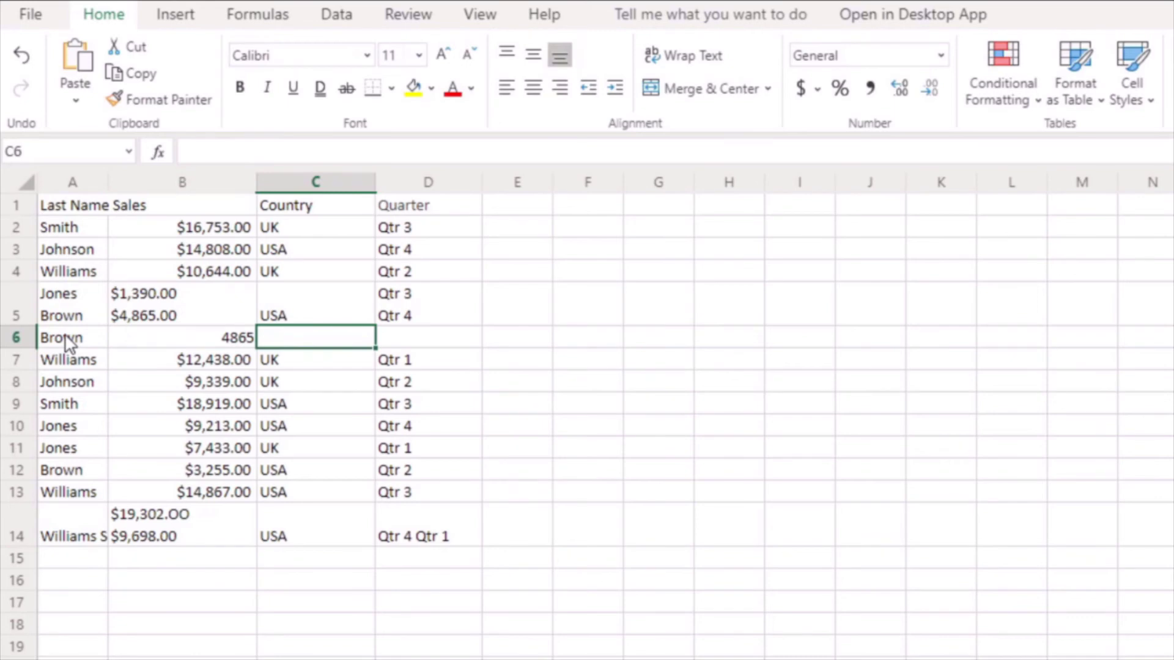
pyautogui.write('USA')
pyautogui.click(114, 309)
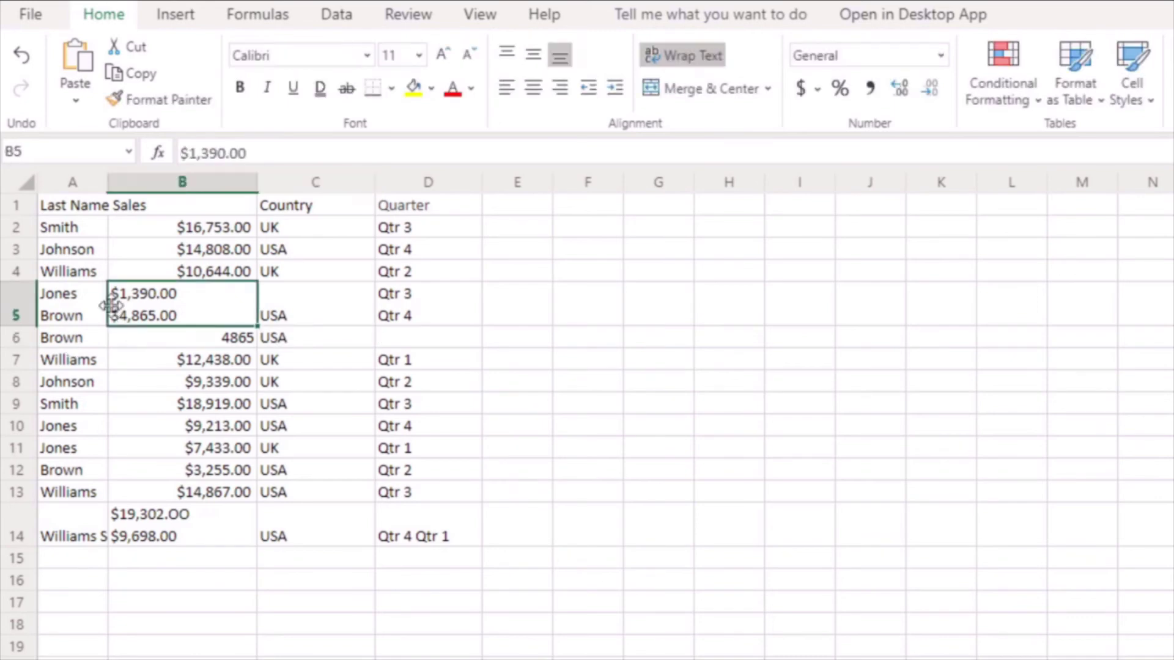
# Step: Trim B5 to just $1,390.00
pyautogui.click(539, 154)
pyautogui.press('Down')
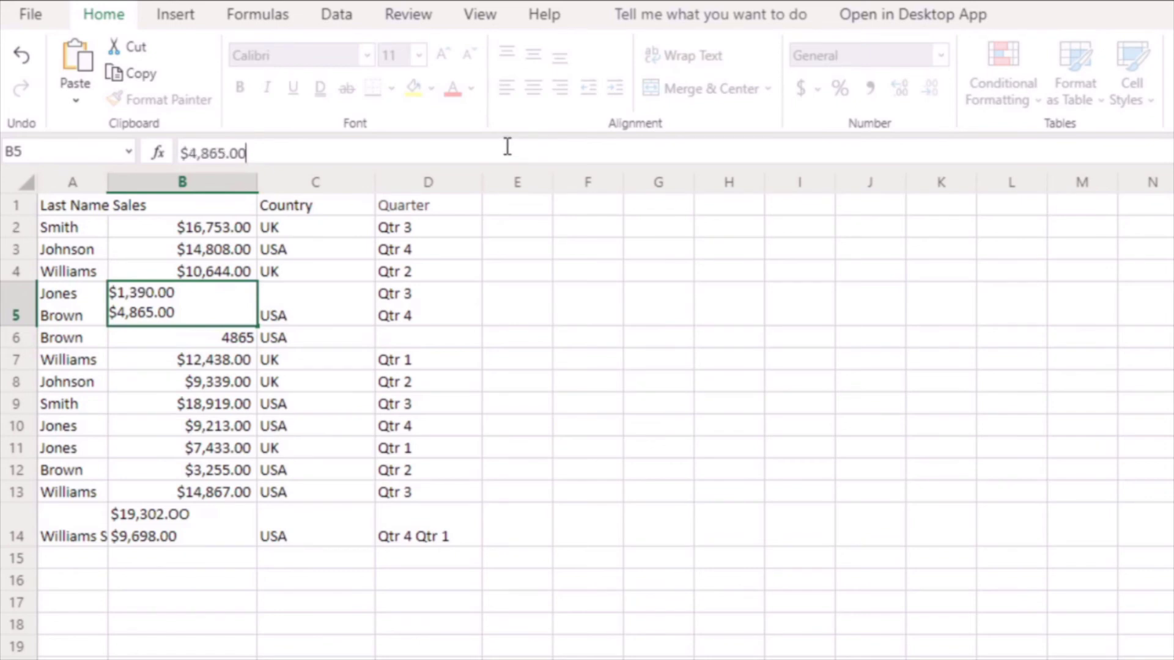
pyautogui.press('BackSpace')
pyautogui.press('BackSpace')
pyautogui.press('BackSpace')
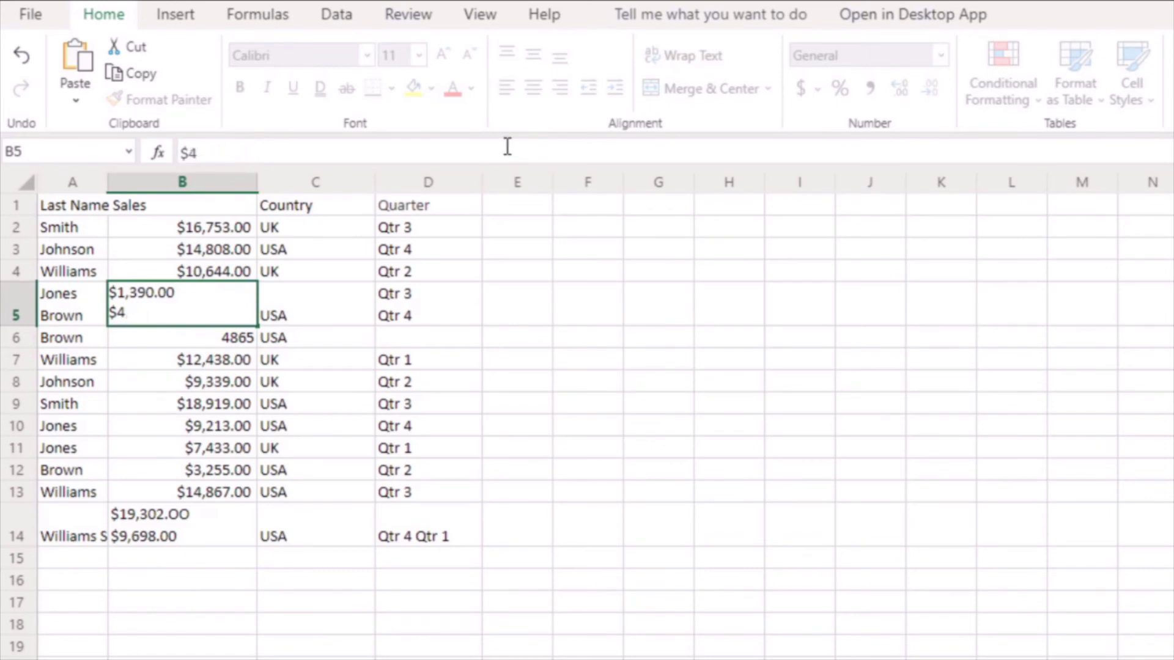
pyautogui.press('BackSpace')
pyautogui.press('Return')
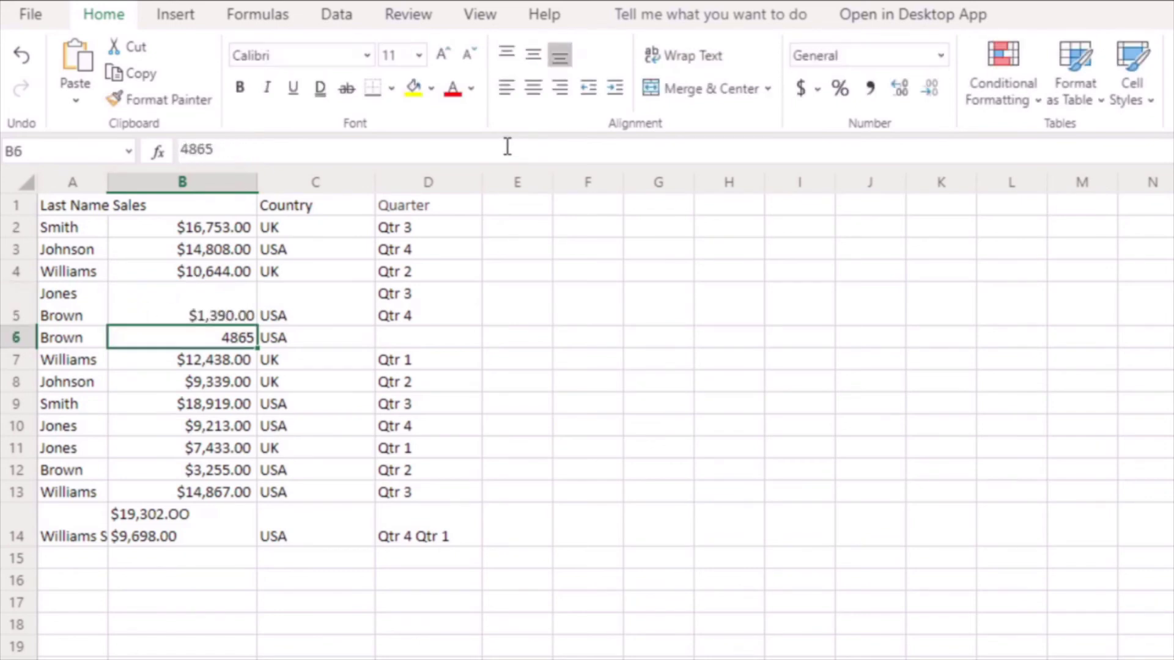
# Step: Reduce A5 to just Jones
pyautogui.click(69, 299)
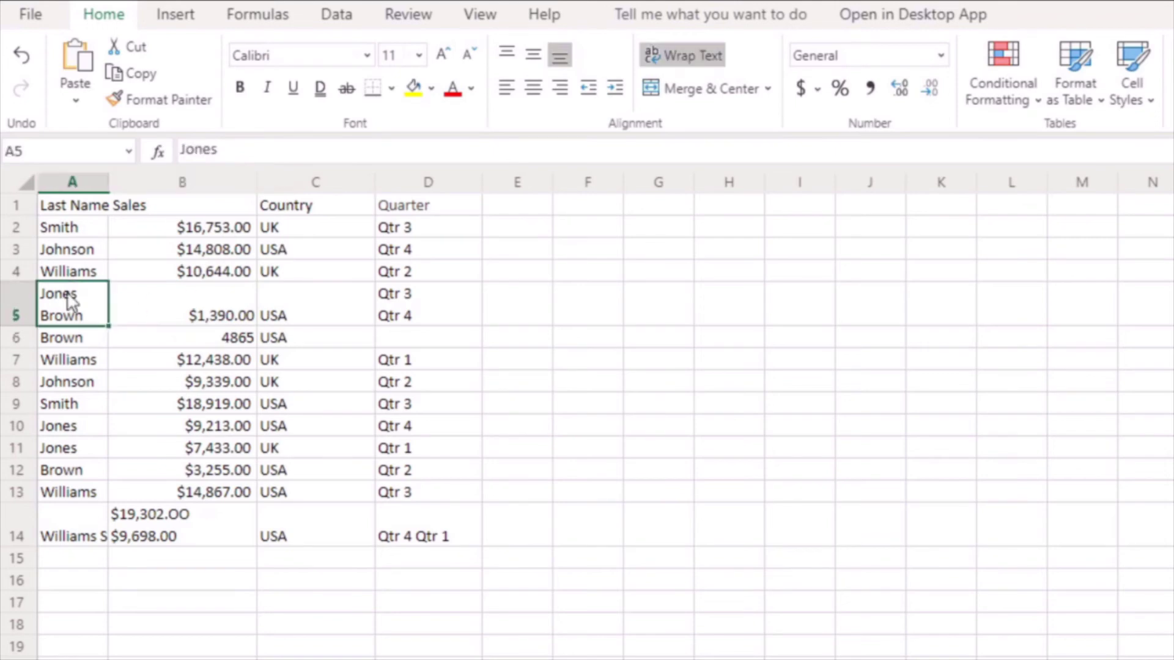
pyautogui.click(297, 147)
pyautogui.press('Delete')
pyautogui.press('Delete')
pyautogui.press('Delete')
pyautogui.press('Delete')
pyautogui.press('Delete')
pyautogui.press('Delete')
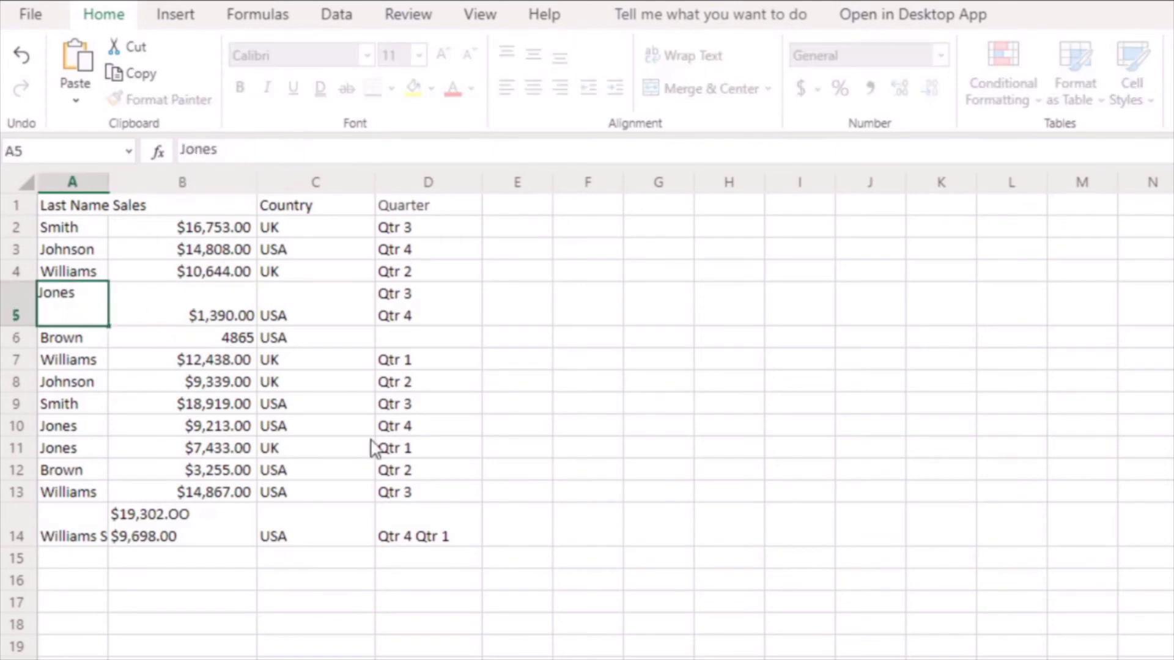
pyautogui.click(391, 470)
# Step: Set D6 to Qtr 4 for the Brown row
pyautogui.click(416, 315)
pyautogui.click(416, 341)
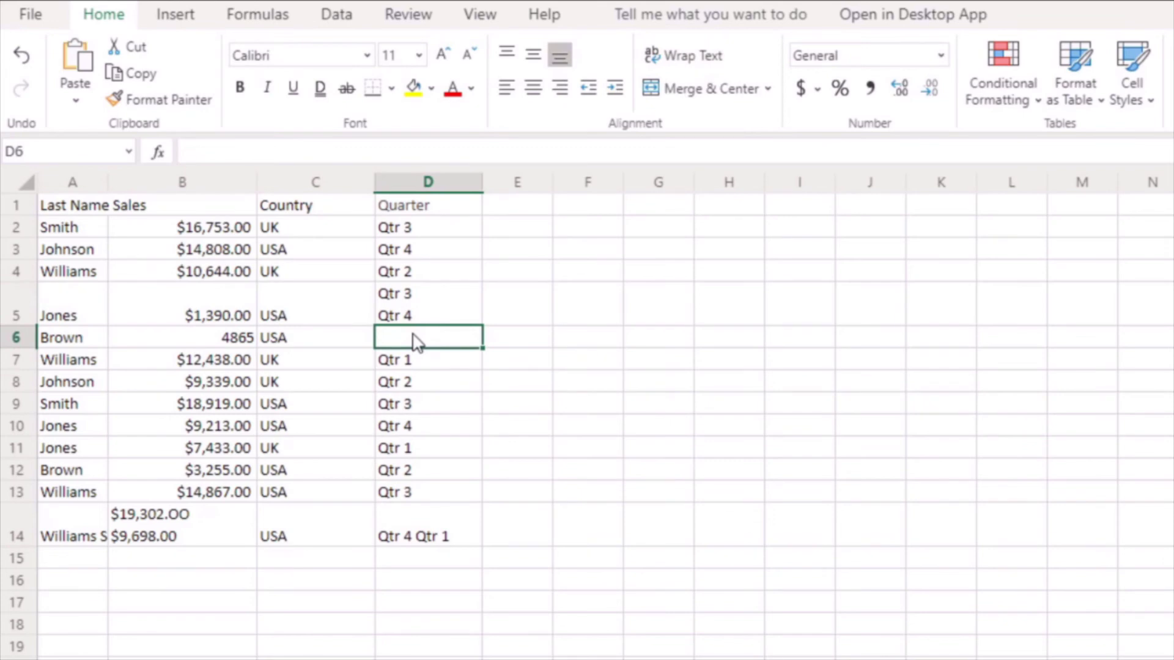
pyautogui.write('Q')
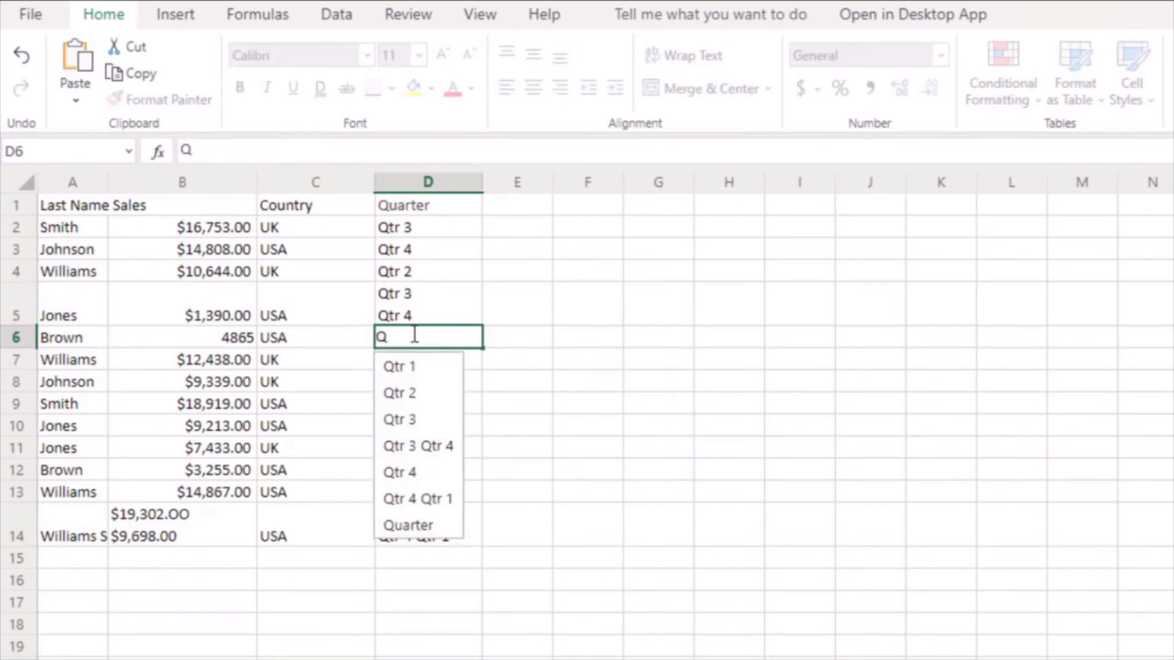
pyautogui.write('tr 4')
pyautogui.press('Return')
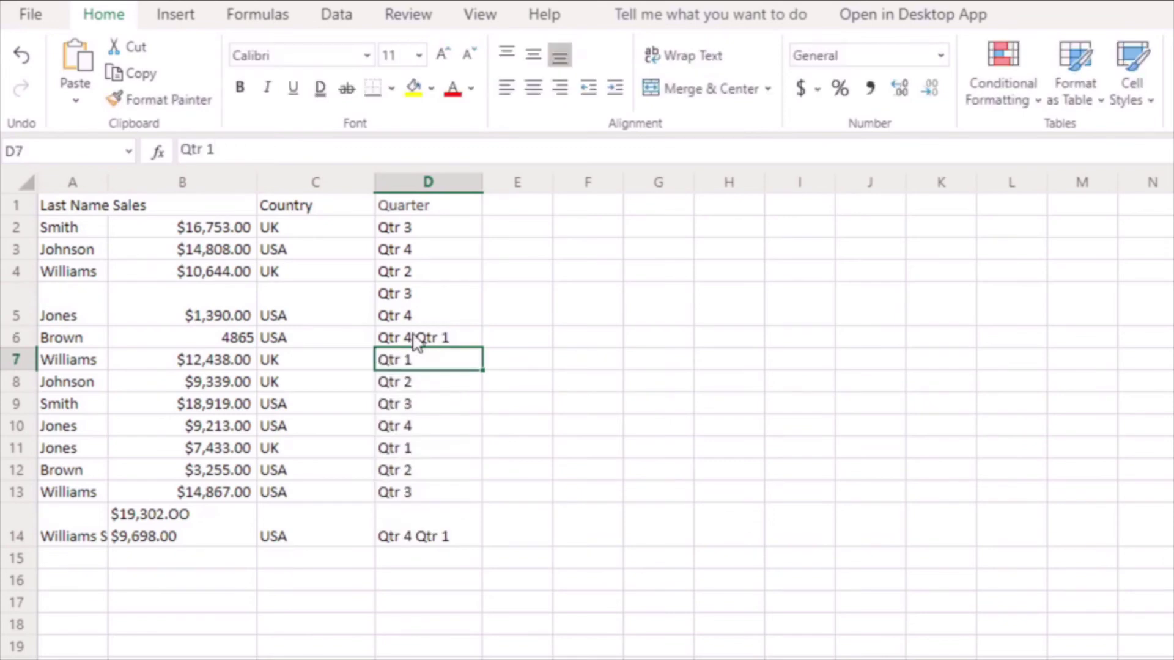
pyautogui.click(417, 337)
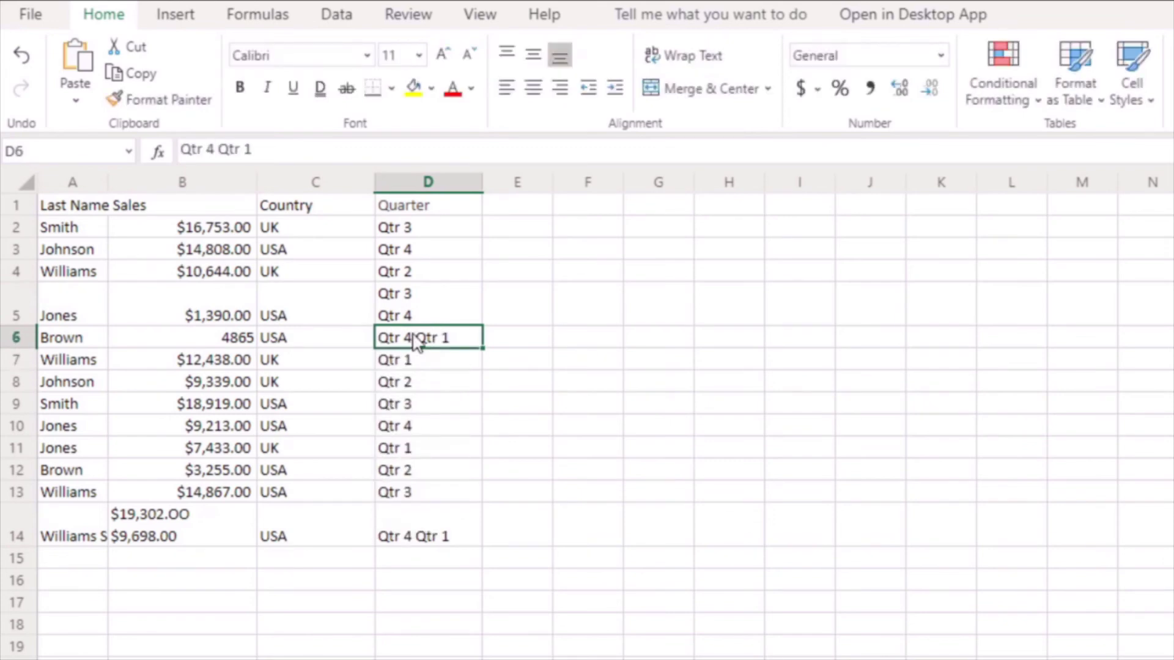
pyautogui.click(397, 147)
pyautogui.press('BackSpace')
pyautogui.press('BackSpace')
pyautogui.press('BackSpace')
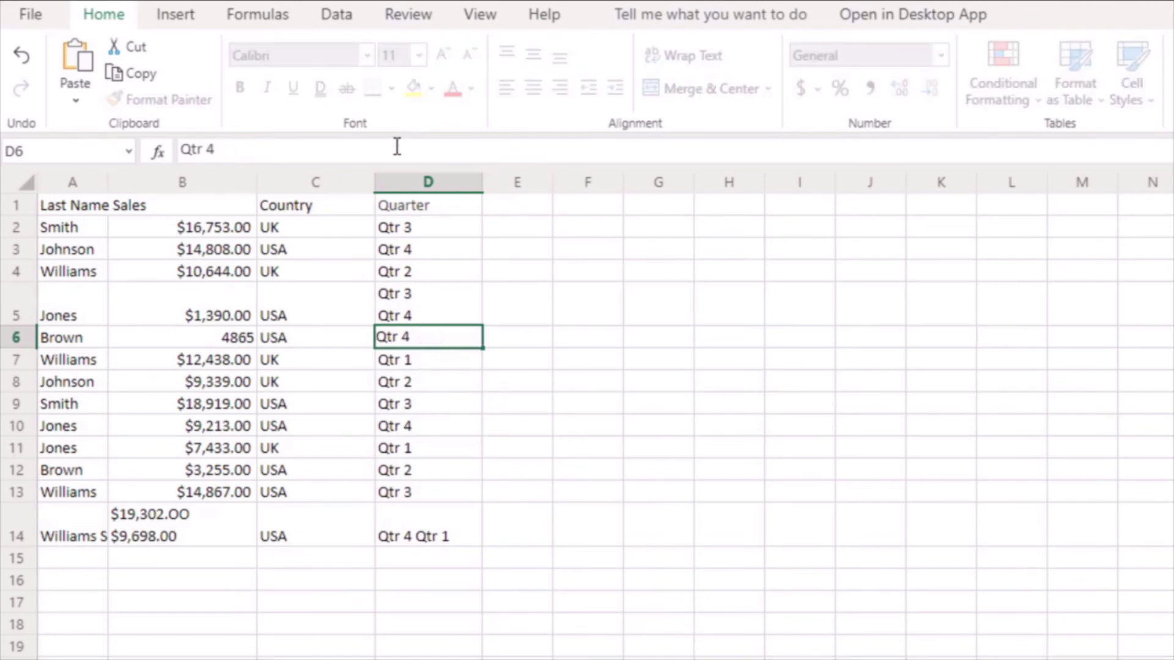
pyautogui.press('Return')
# Step: Reduce D5 to just Qtr 3
pyautogui.click(423, 314)
pyautogui.click(400, 155)
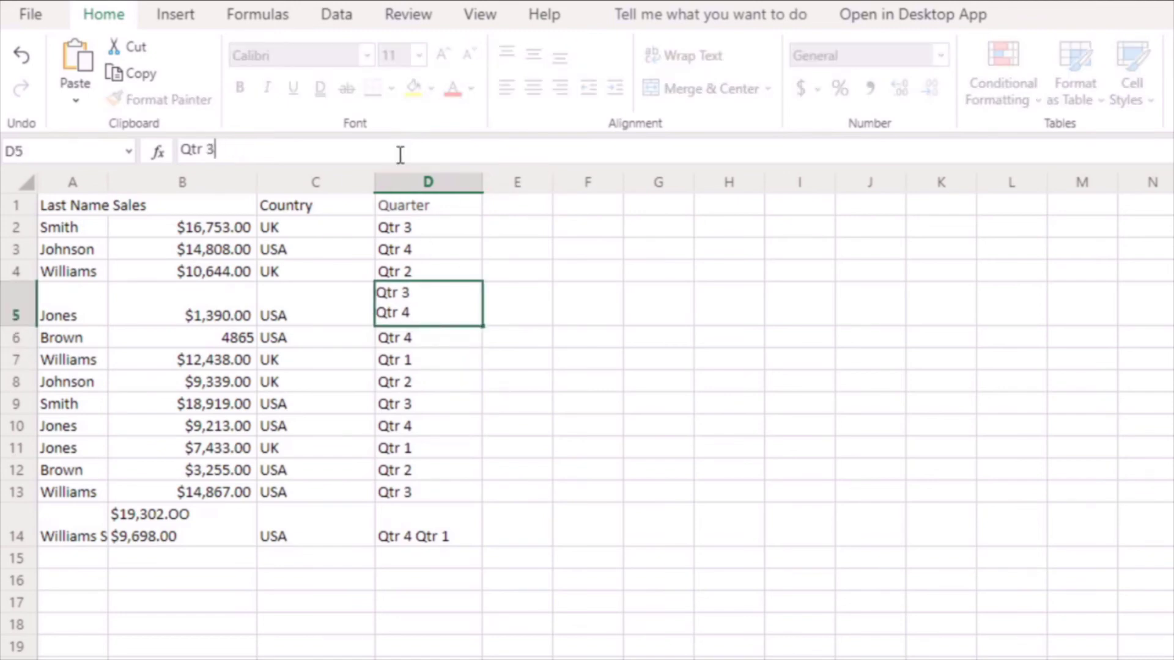
pyautogui.press('Delete')
pyautogui.press('Delete')
pyautogui.press('Delete')
pyautogui.press('Delete')
pyautogui.press('Delete')
pyautogui.press('Delete')
pyautogui.click(596, 489)
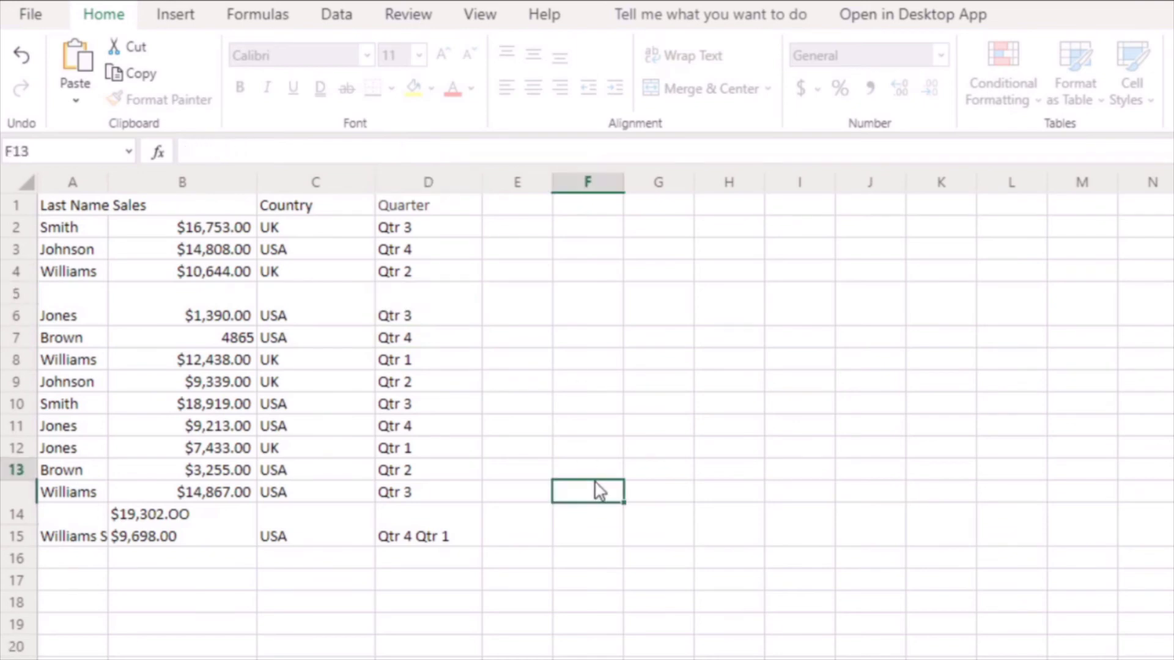
# Step: Apply B5's currency format to Brown's 4865 in B6 with Format Painter
pyautogui.click(206, 299)
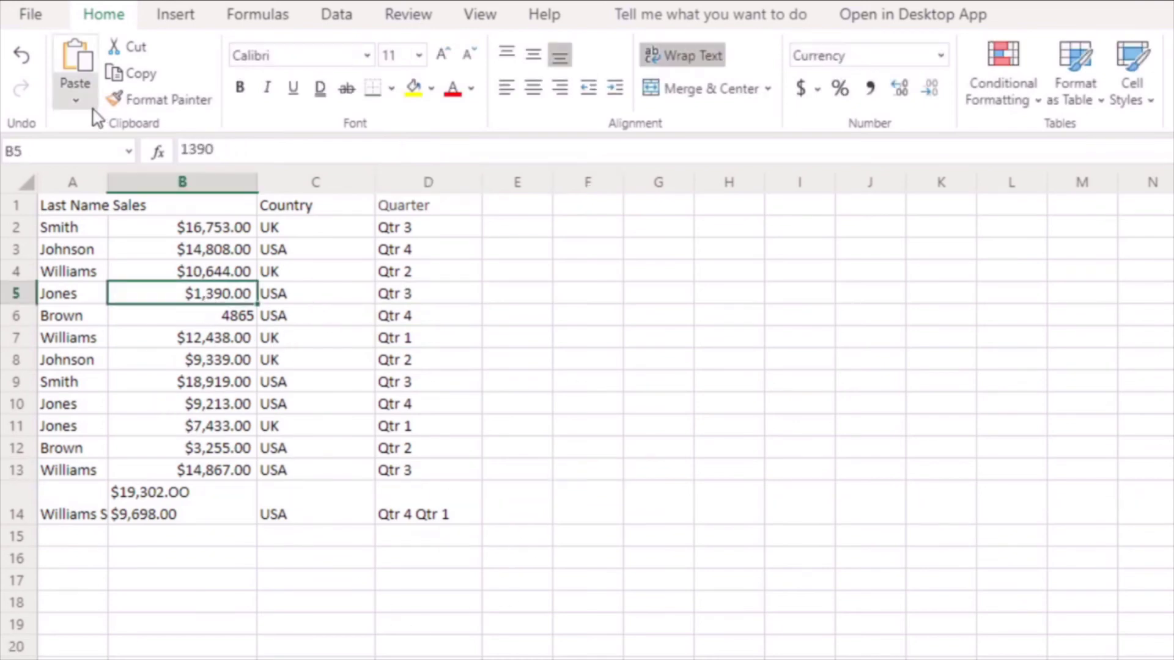
pyautogui.click(208, 101)
pyautogui.click(218, 317)
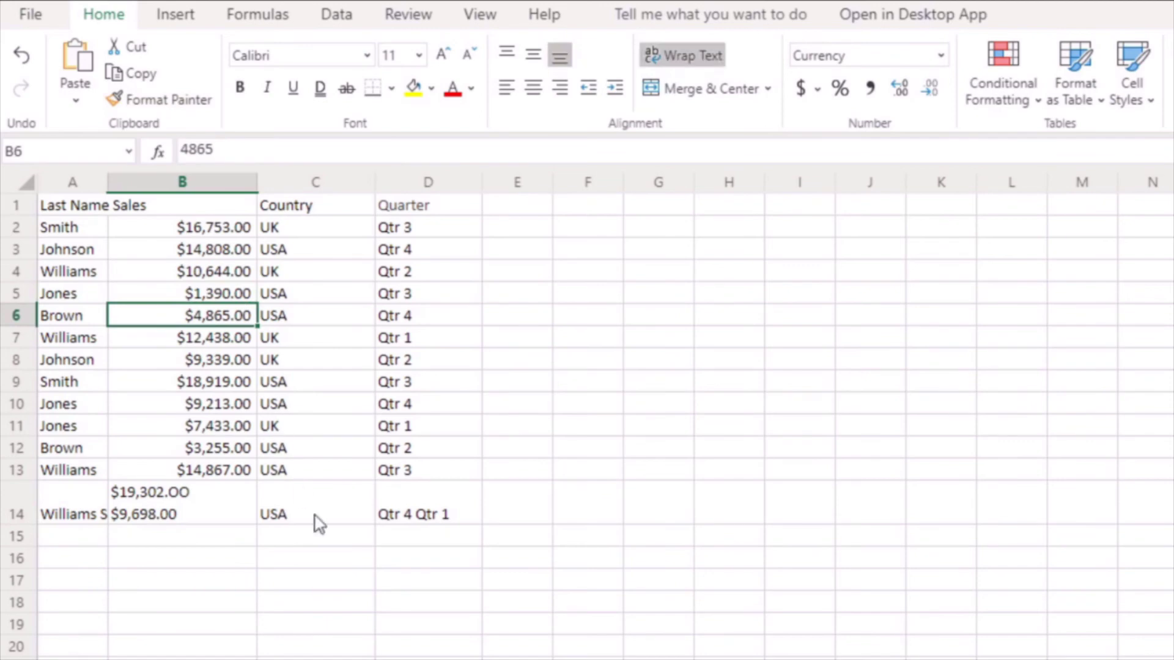
pyautogui.click(517, 557)
pyautogui.click(177, 519)
# Step: Enter Smith, 9698 and USA across row 15
pyautogui.click(82, 535)
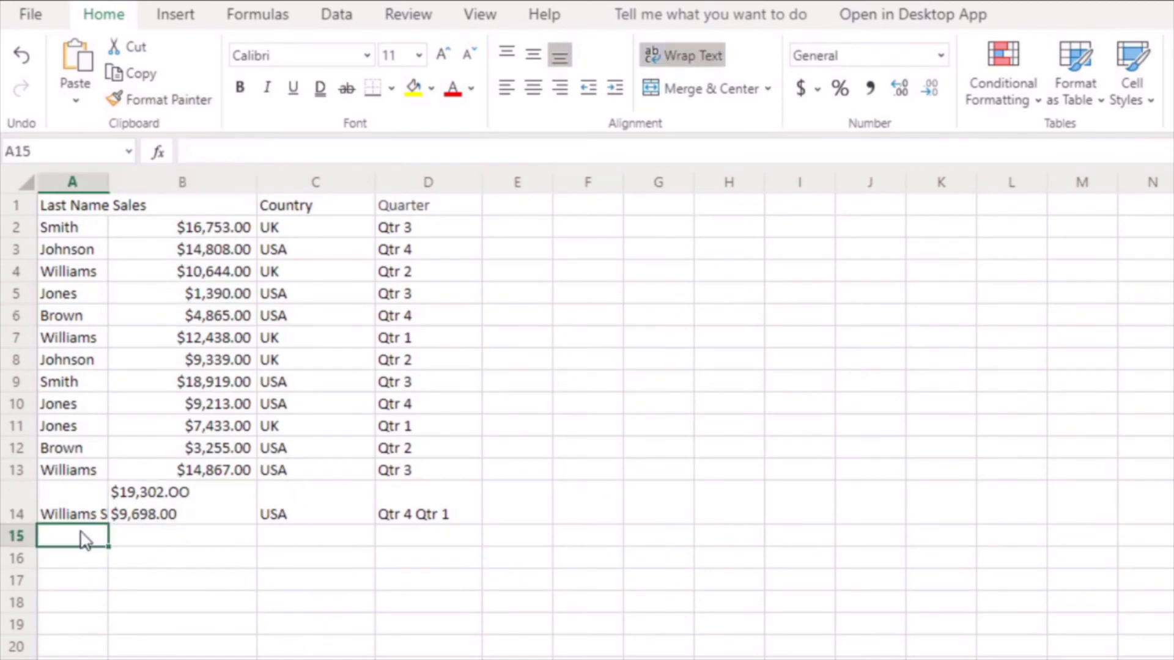
pyautogui.click(90, 507)
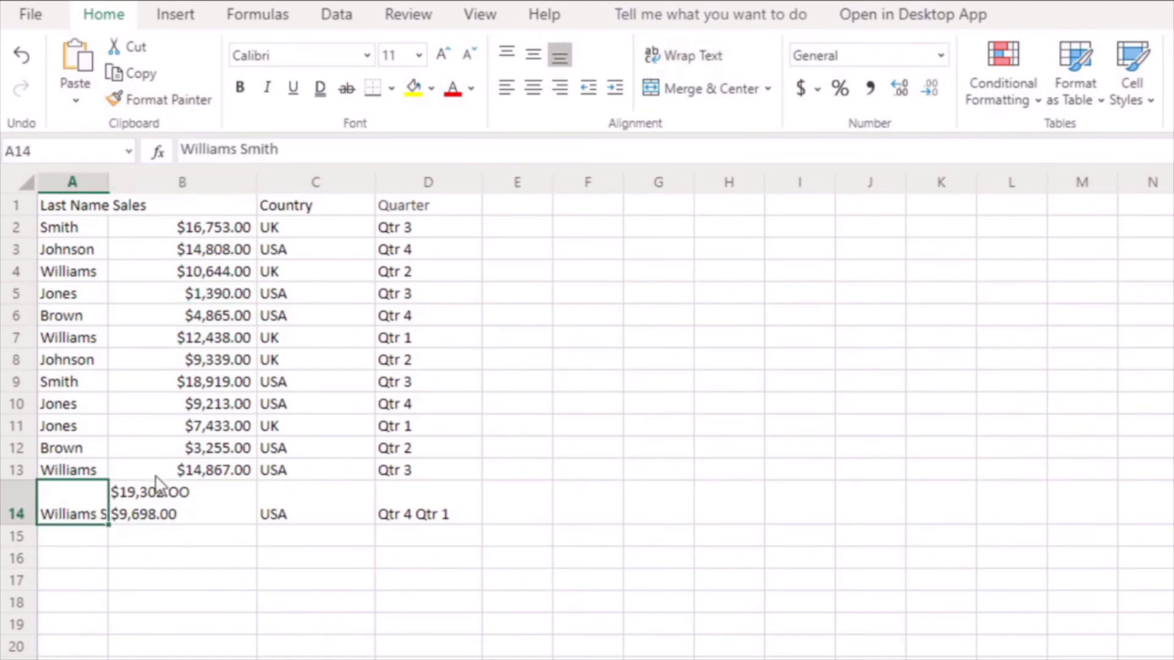
pyautogui.click(84, 536)
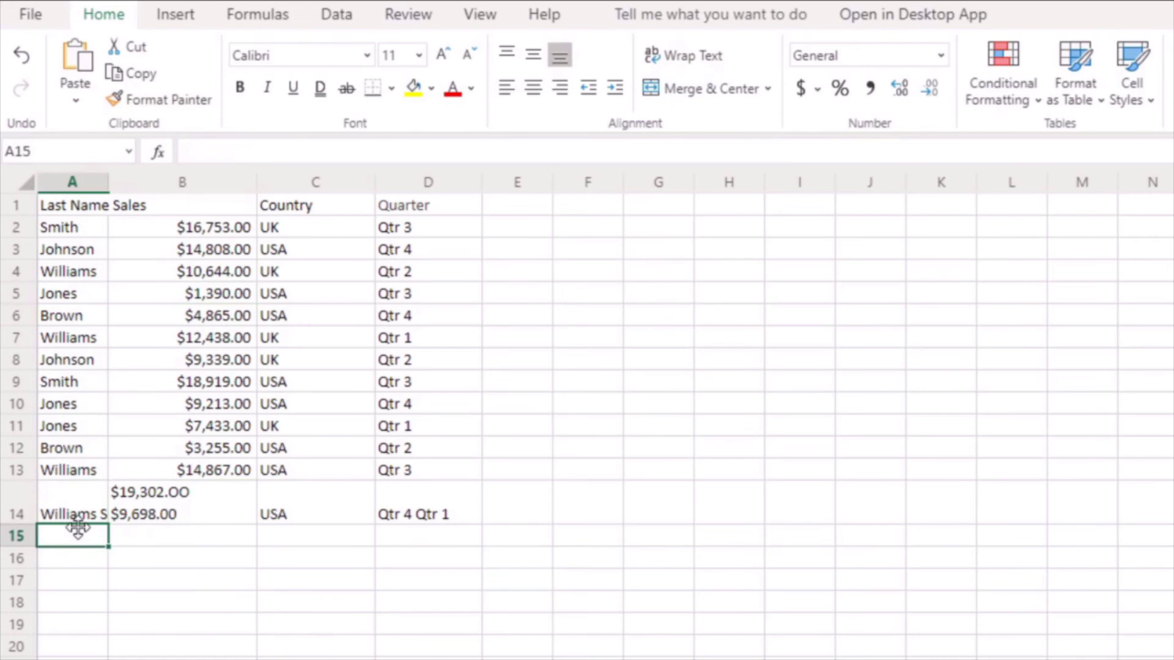
pyautogui.write('Smith')
pyautogui.press('Tab')
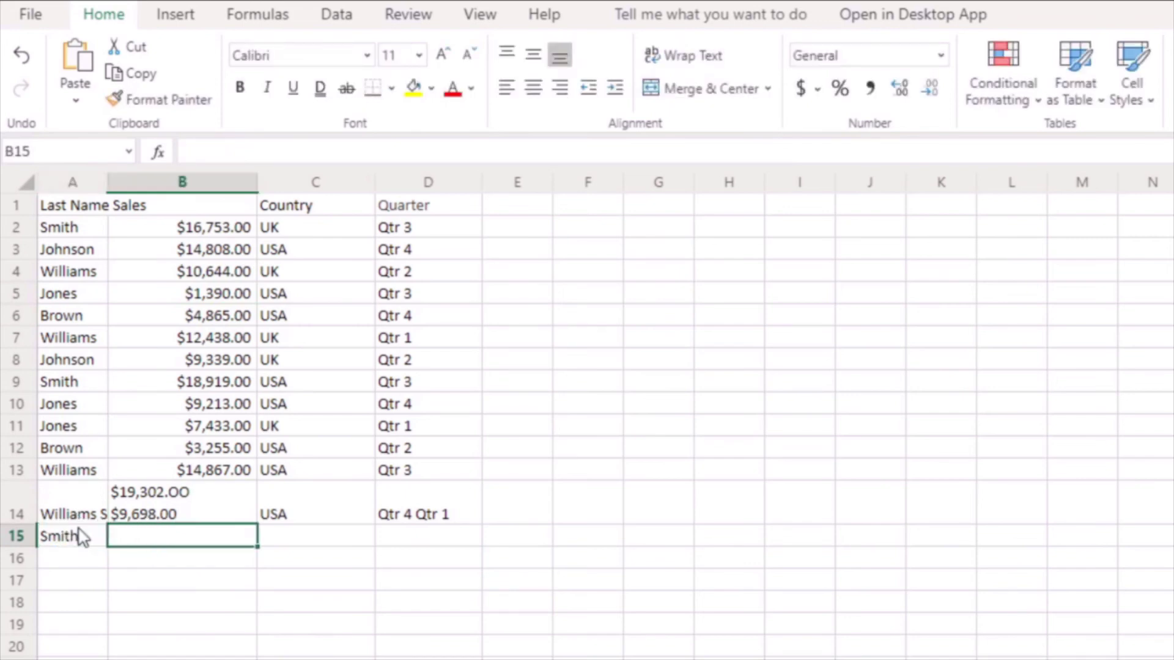
pyautogui.write('96')
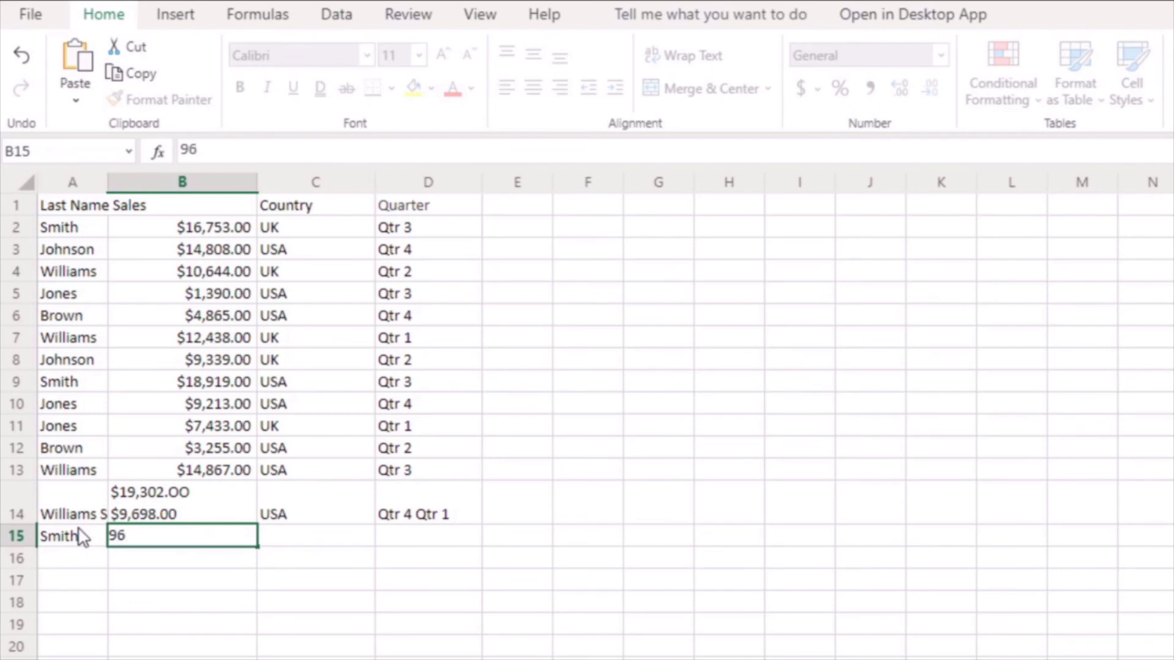
pyautogui.write('98')
pyautogui.press('Tab')
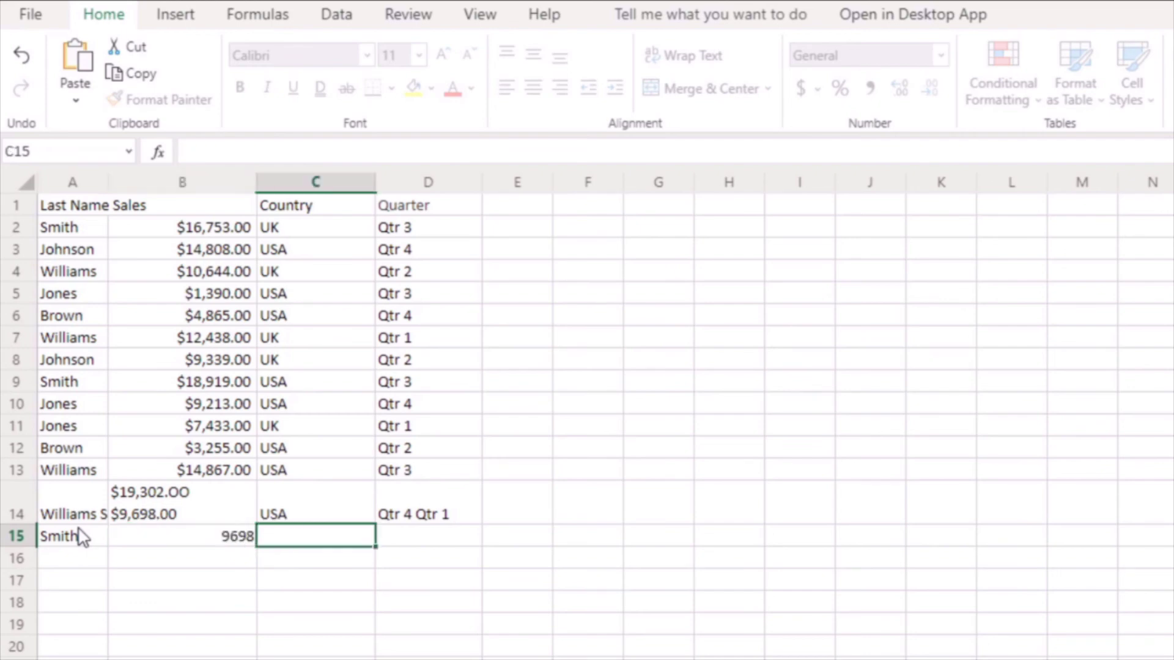
pyautogui.write('US')
pyautogui.press('Tab')
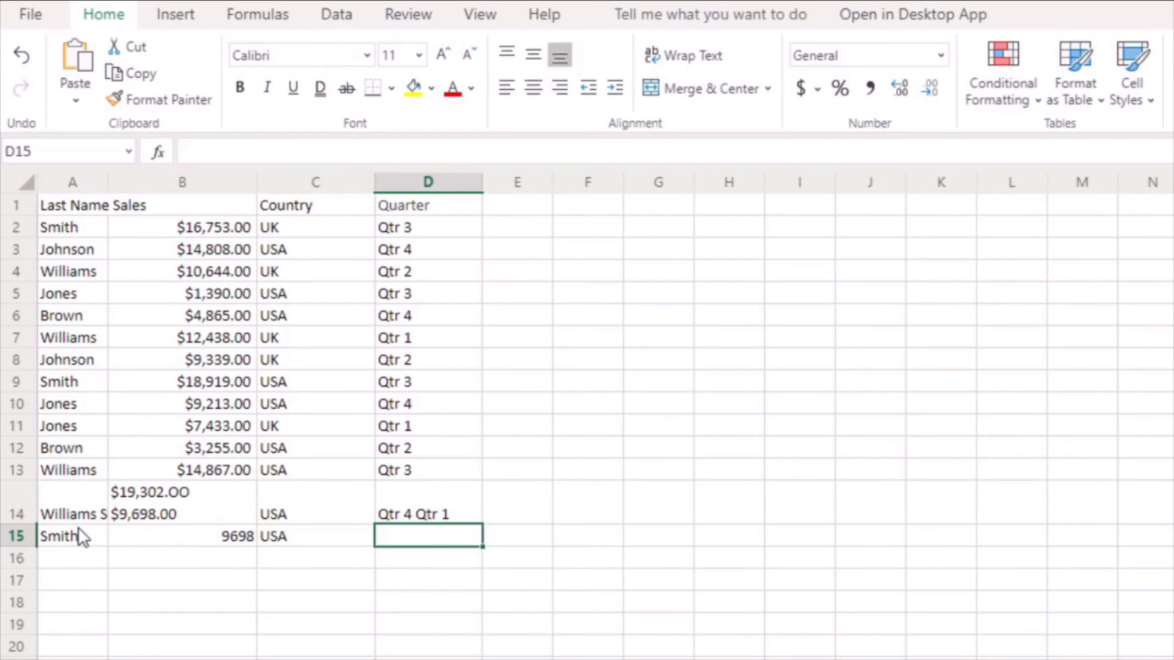
# Step: Enter Qtr 1 in D15 and trim D14 to just Qtr 4
pyautogui.click(298, 516)
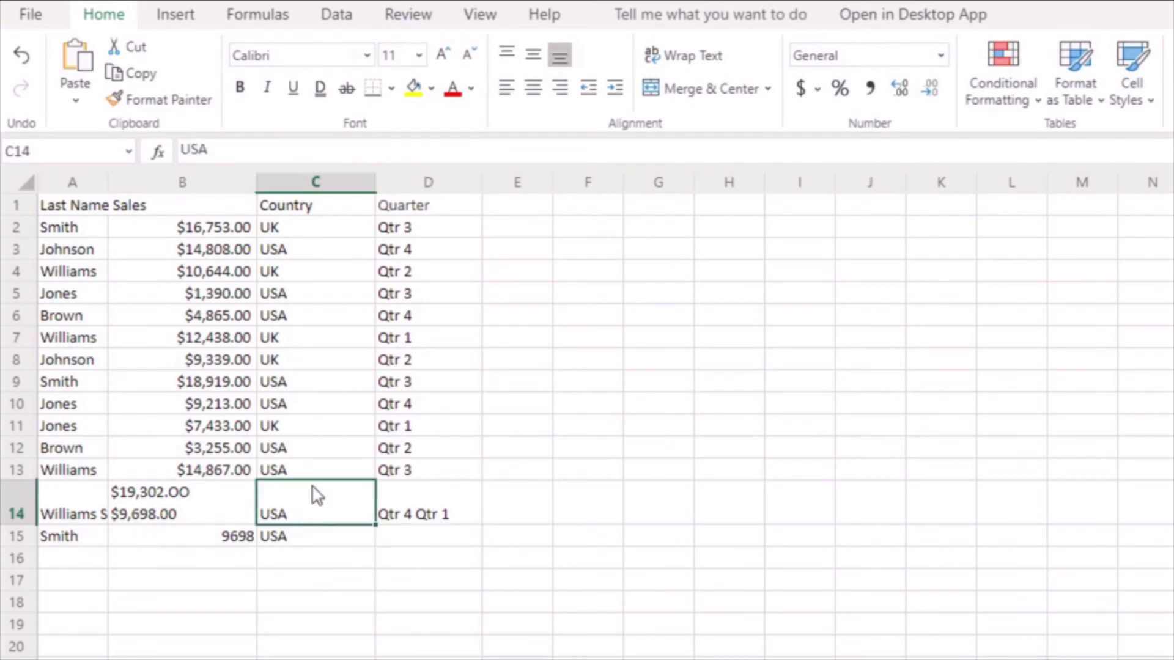
pyautogui.click(243, 153)
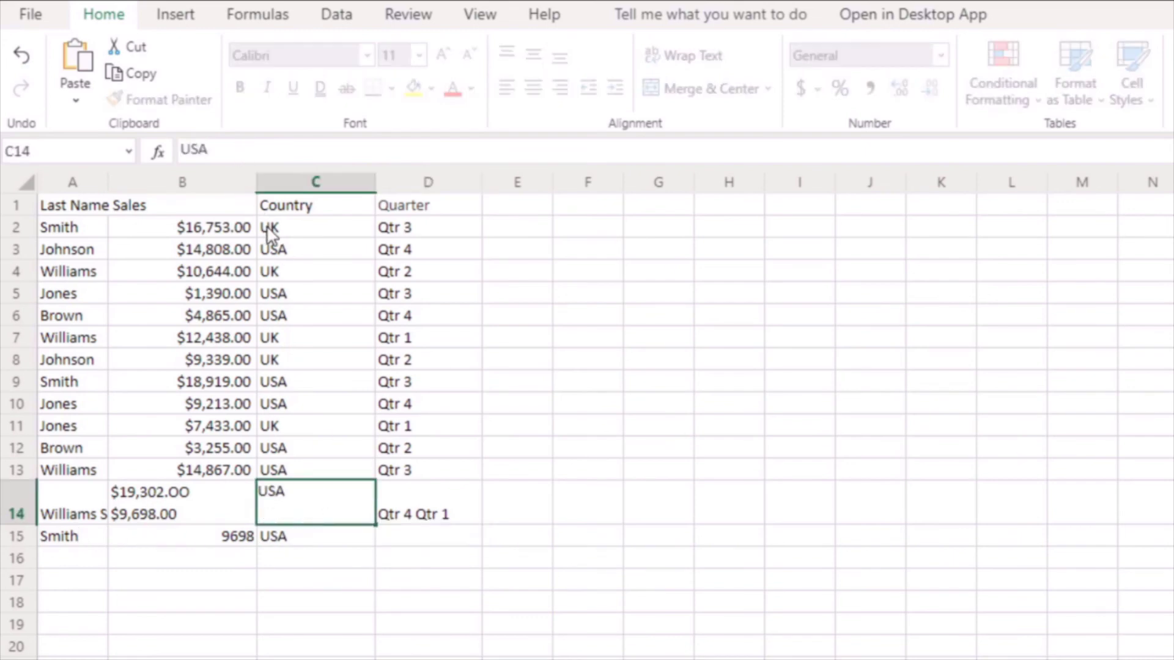
pyautogui.click(420, 538)
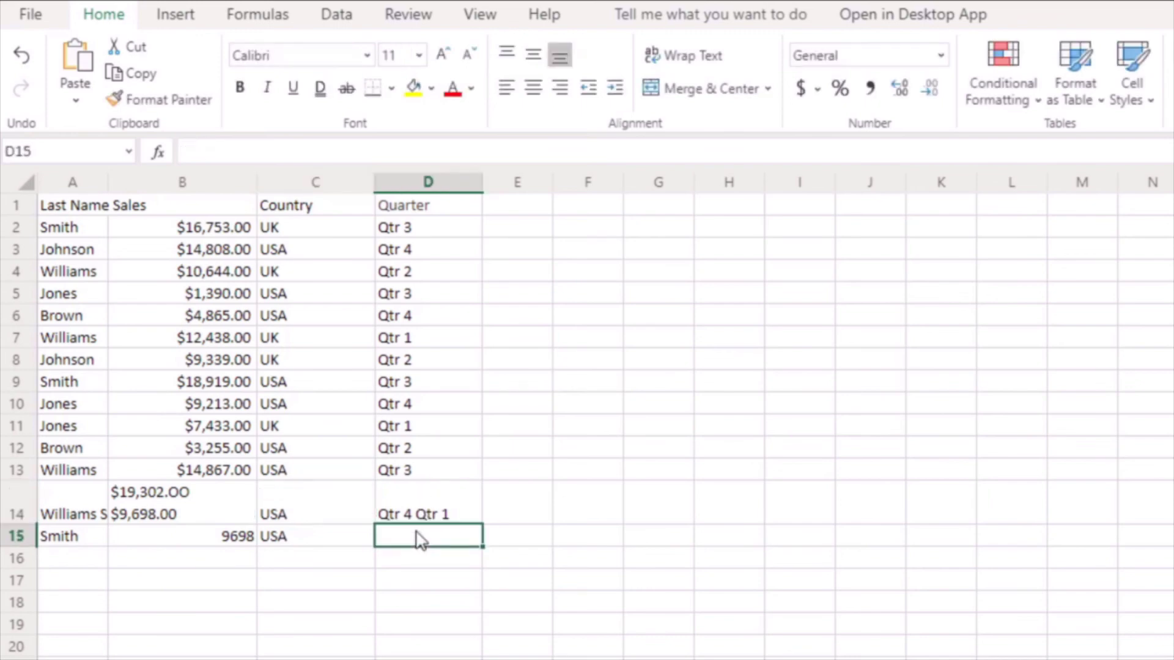
pyautogui.write('Qtr 1')
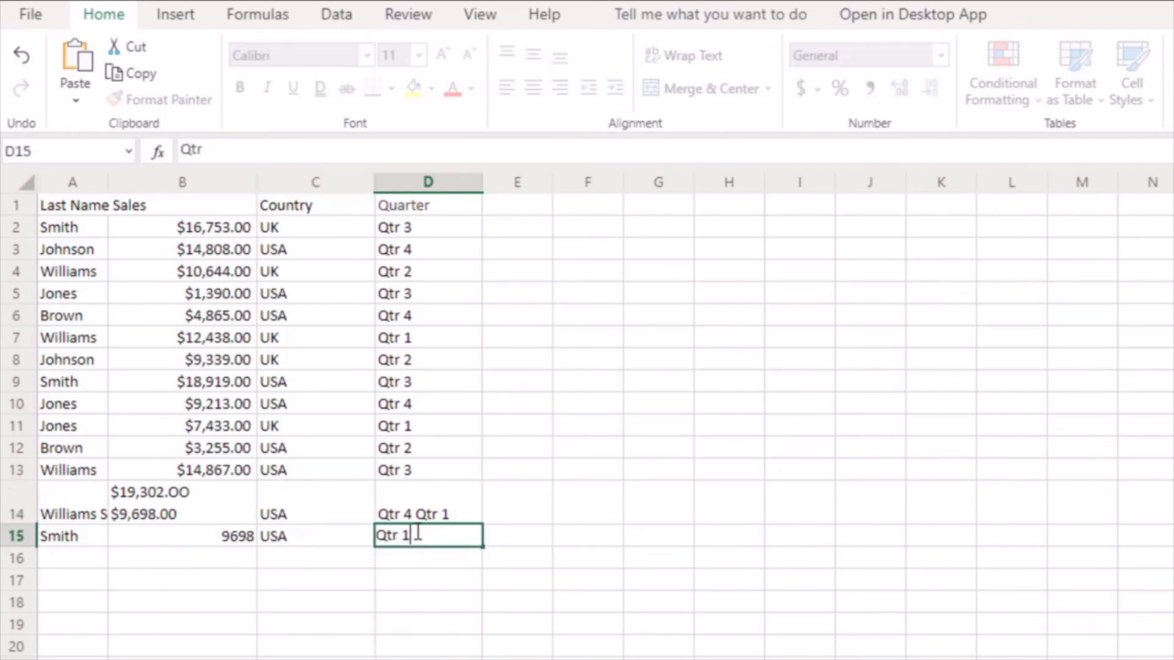
pyautogui.click(448, 521)
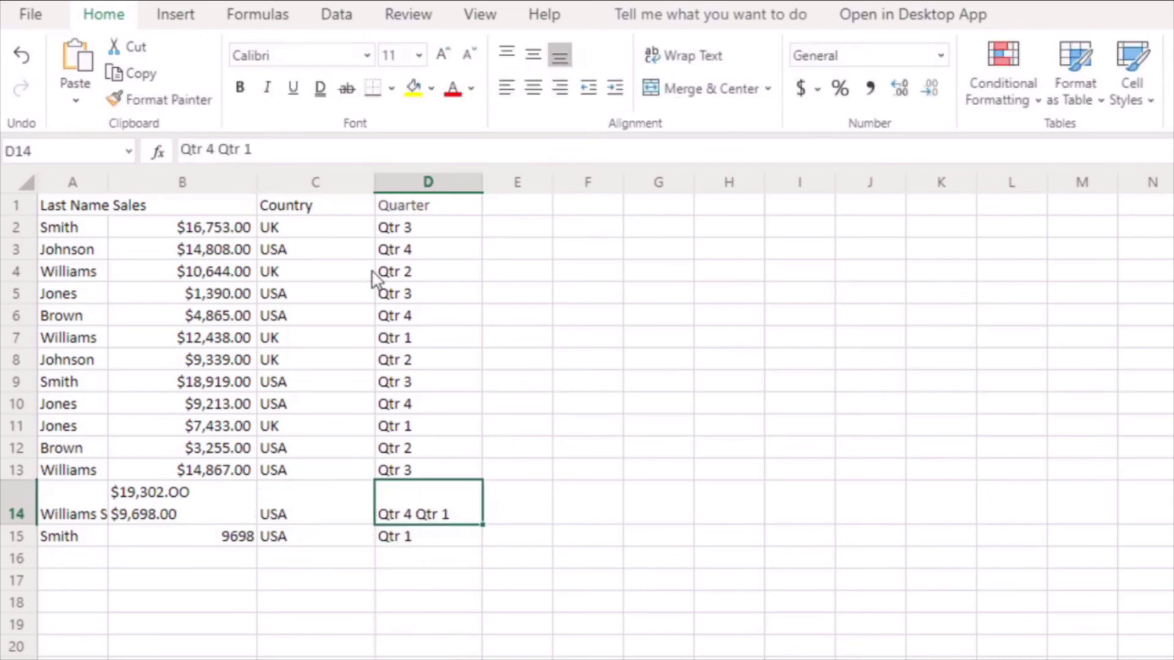
pyautogui.click(294, 147)
pyautogui.press('BackSpace')
pyautogui.press('BackSpace')
pyautogui.press('BackSpace')
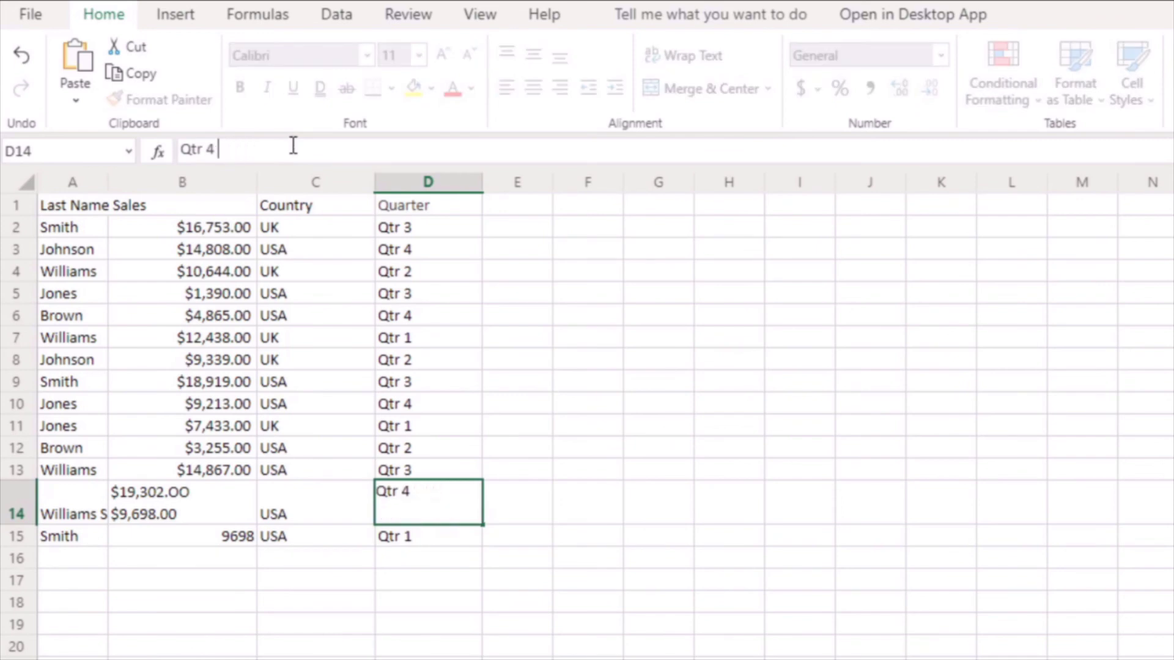
pyautogui.press('Return')
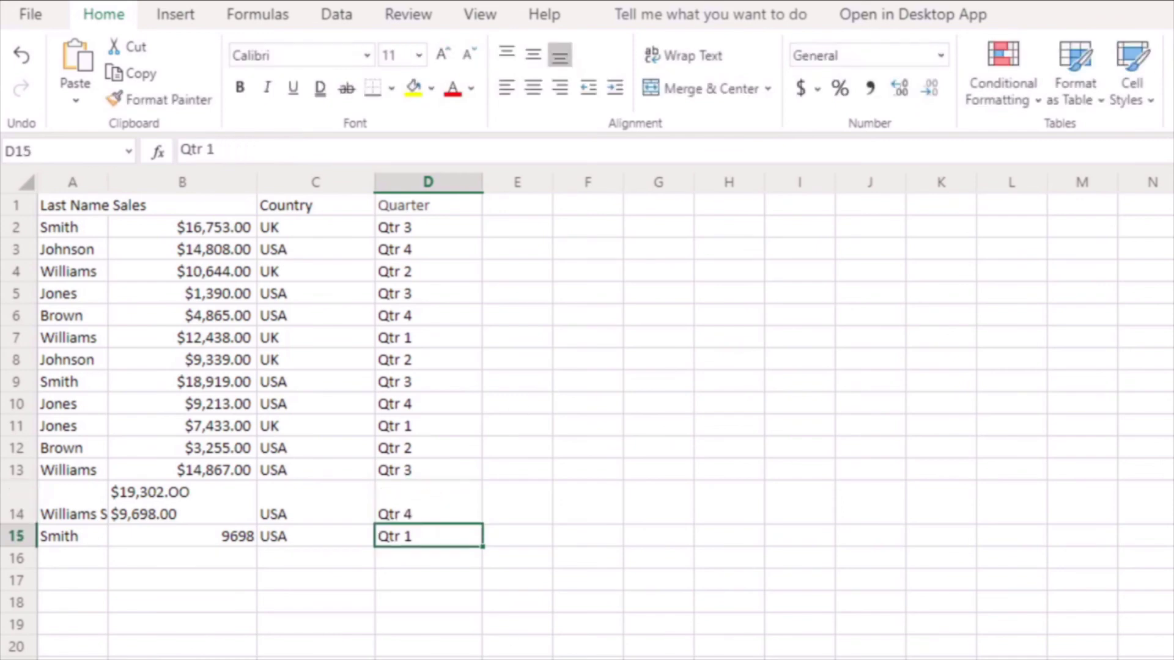
# Step: Correct B14 to $19,302.00, removing the extra $9,698.00 line
pyautogui.click(210, 520)
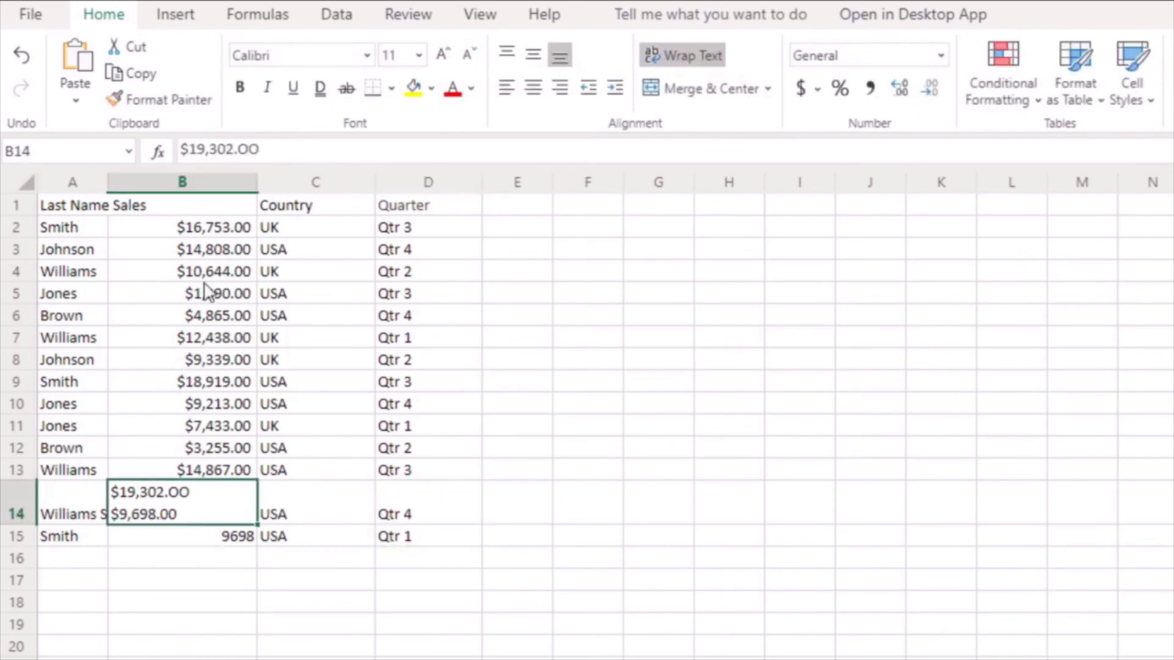
pyautogui.click(292, 145)
pyautogui.press('Delete')
pyautogui.press('Delete')
pyautogui.press('Delete')
pyautogui.press('Delete')
pyautogui.press('Delete')
pyautogui.press('Delete')
pyautogui.press('Delete')
pyautogui.press('Delete')
pyautogui.press('Delete')
pyautogui.press('Delete')
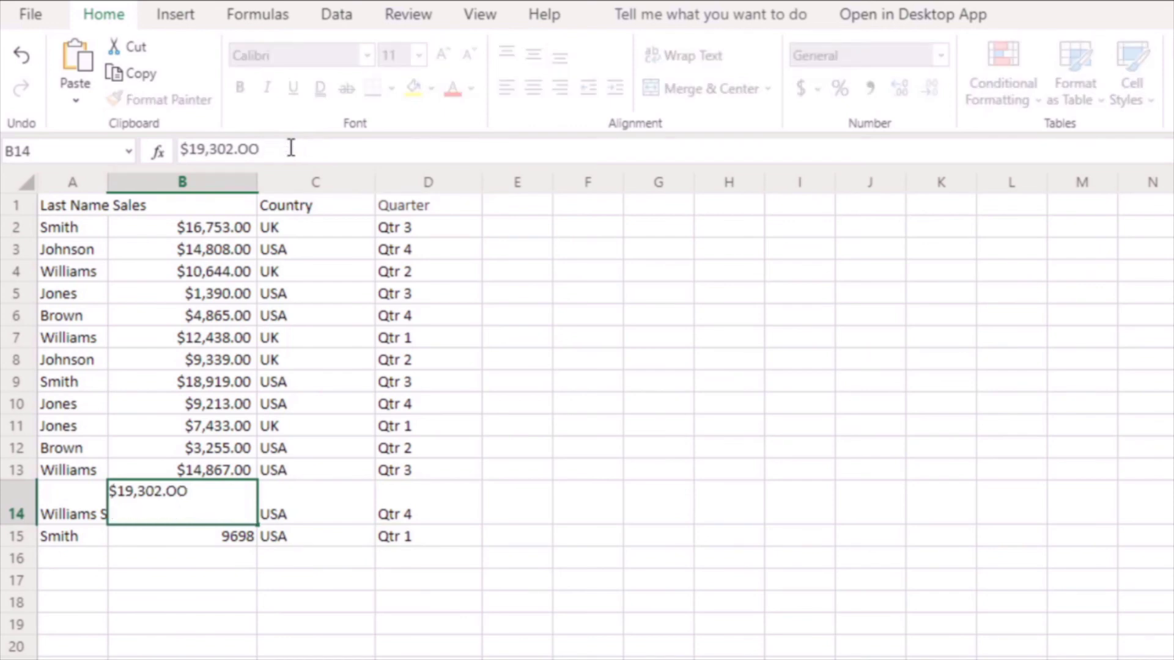
pyautogui.click(292, 622)
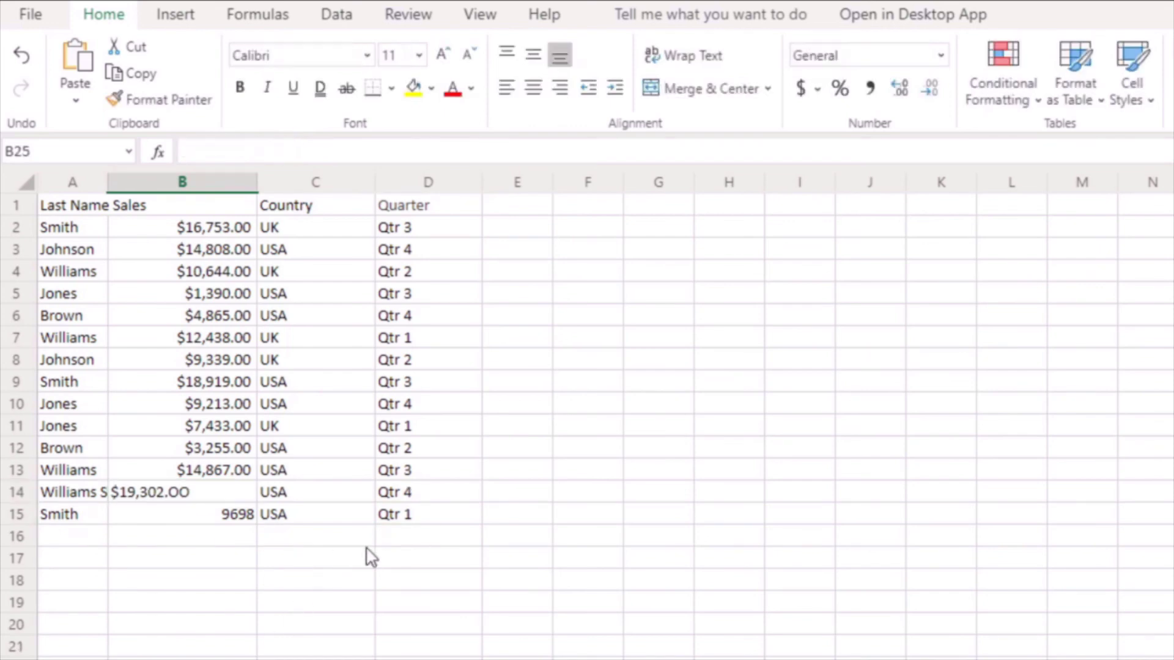
pyautogui.click(189, 500)
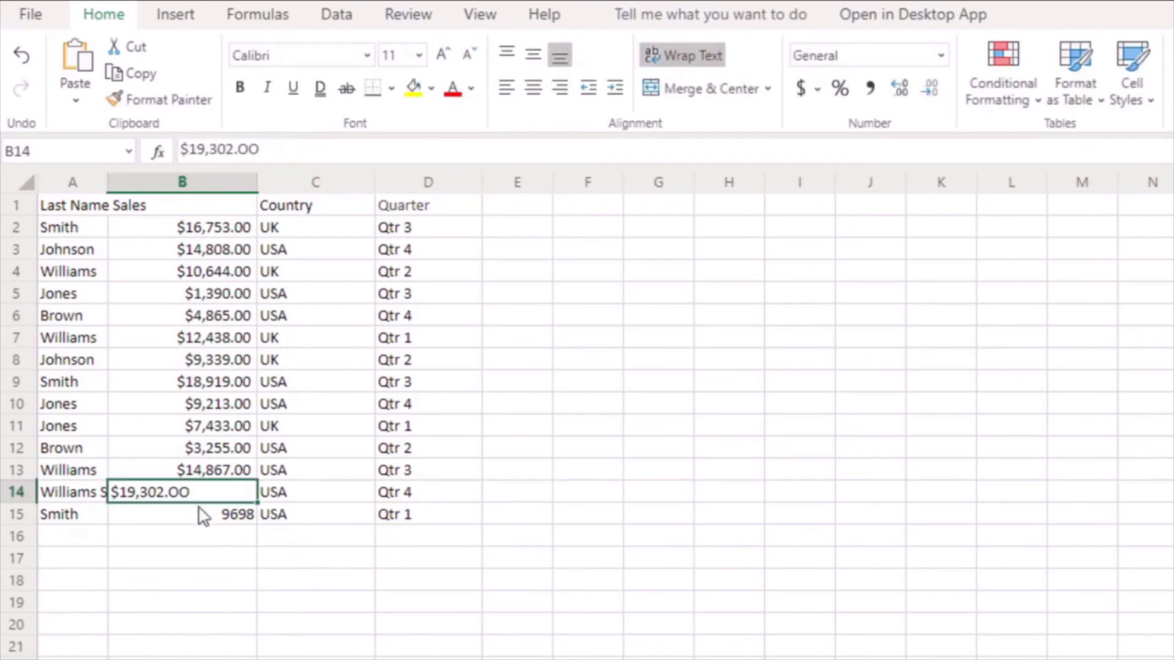
pyautogui.click(292, 148)
pyautogui.press('BackSpace')
pyautogui.press('BackSpace')
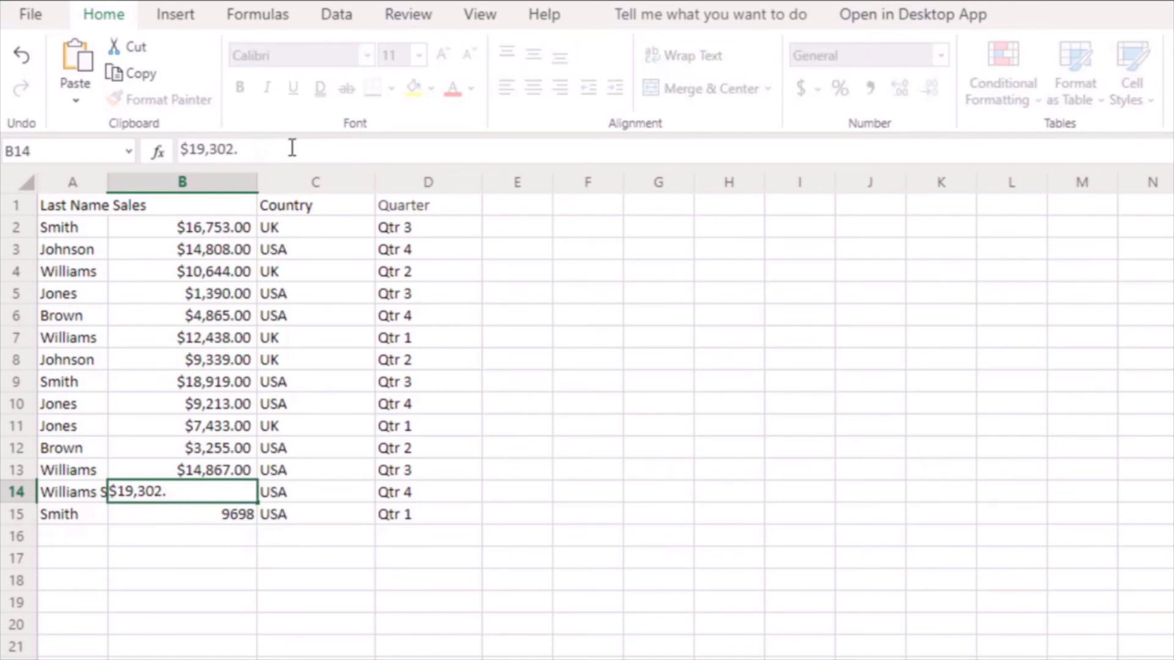
pyautogui.write('00')
pyautogui.press('Return')
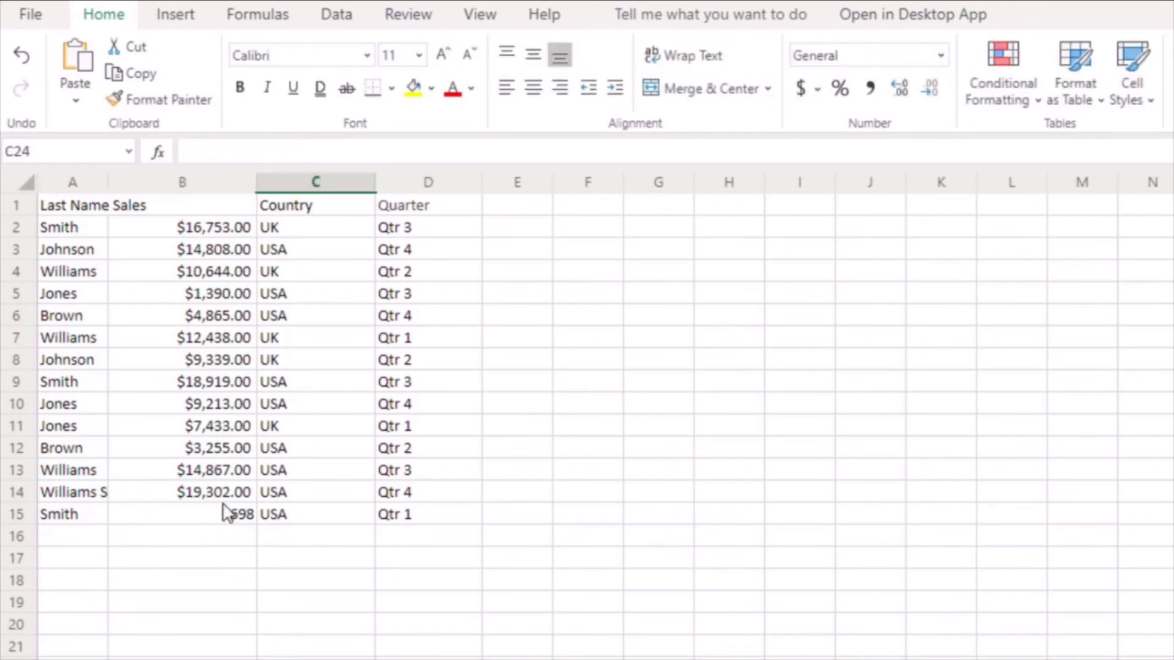
# Step: Copy B14's currency format onto B15 and autofit column A
pyautogui.click(215, 490)
pyautogui.click(156, 101)
pyautogui.click(233, 519)
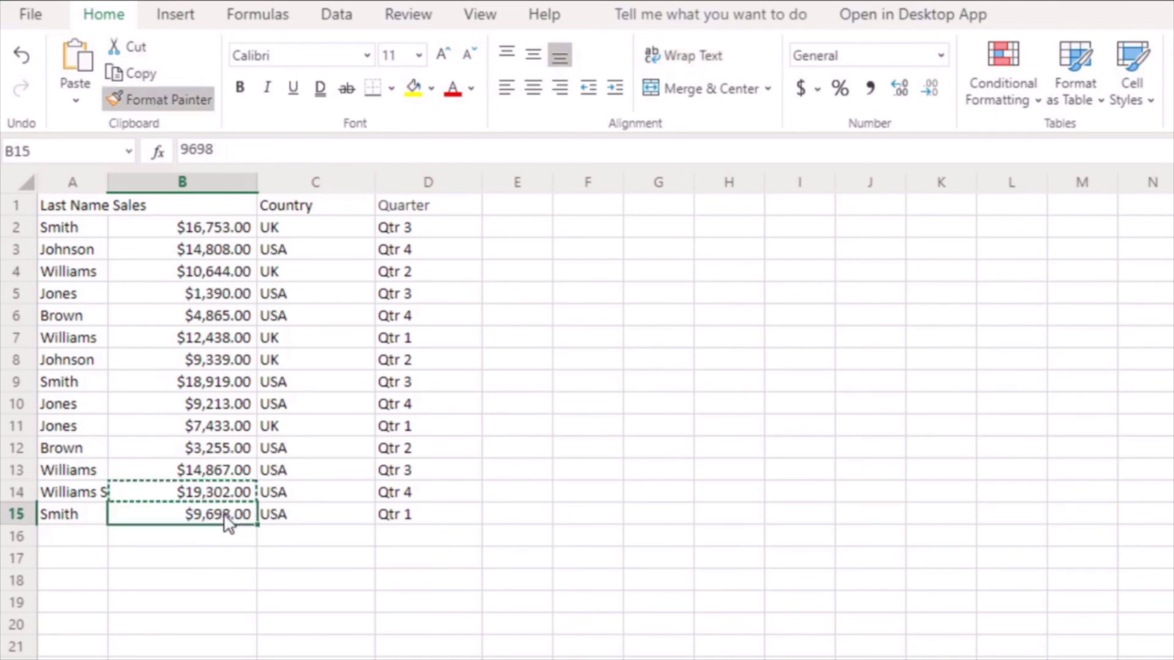
pyautogui.click(398, 572)
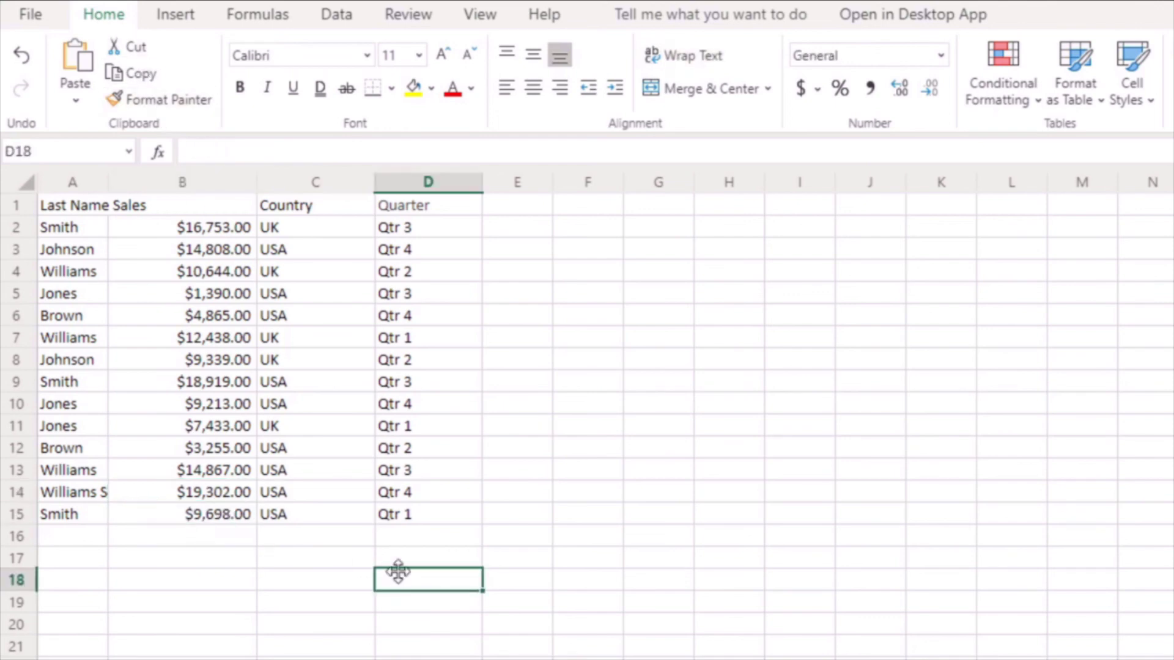
pyautogui.doubleClick(107, 182)
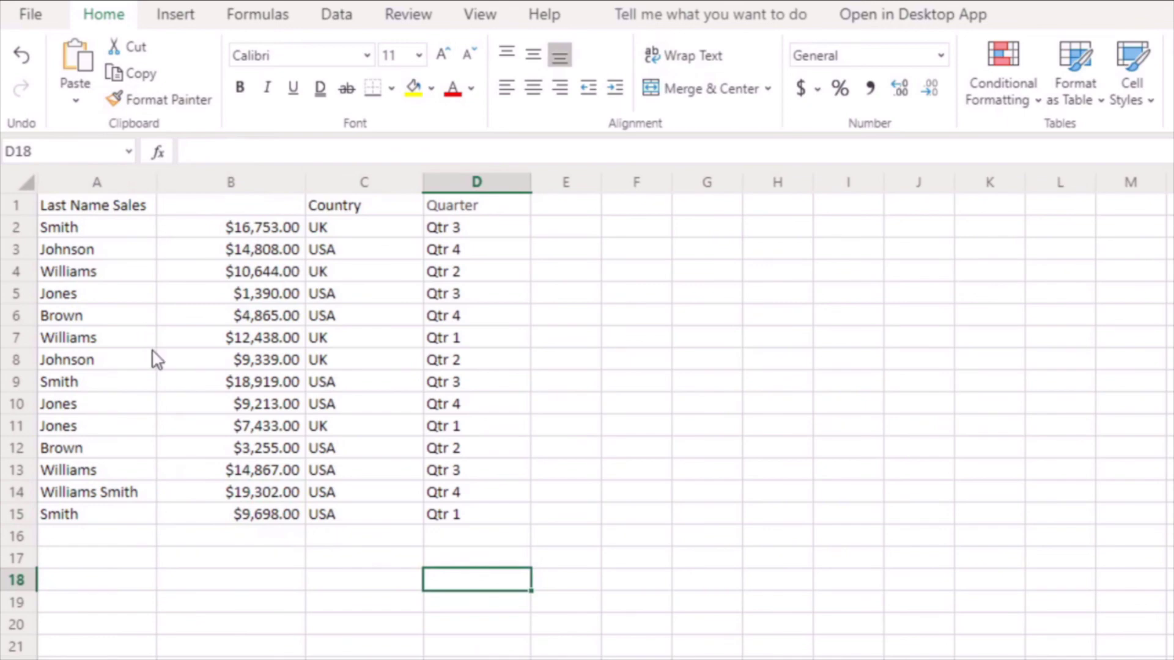
# Step: Set headers A1 to Last Name and B1 to Sales, then autofit column B
pyautogui.click(171, 210)
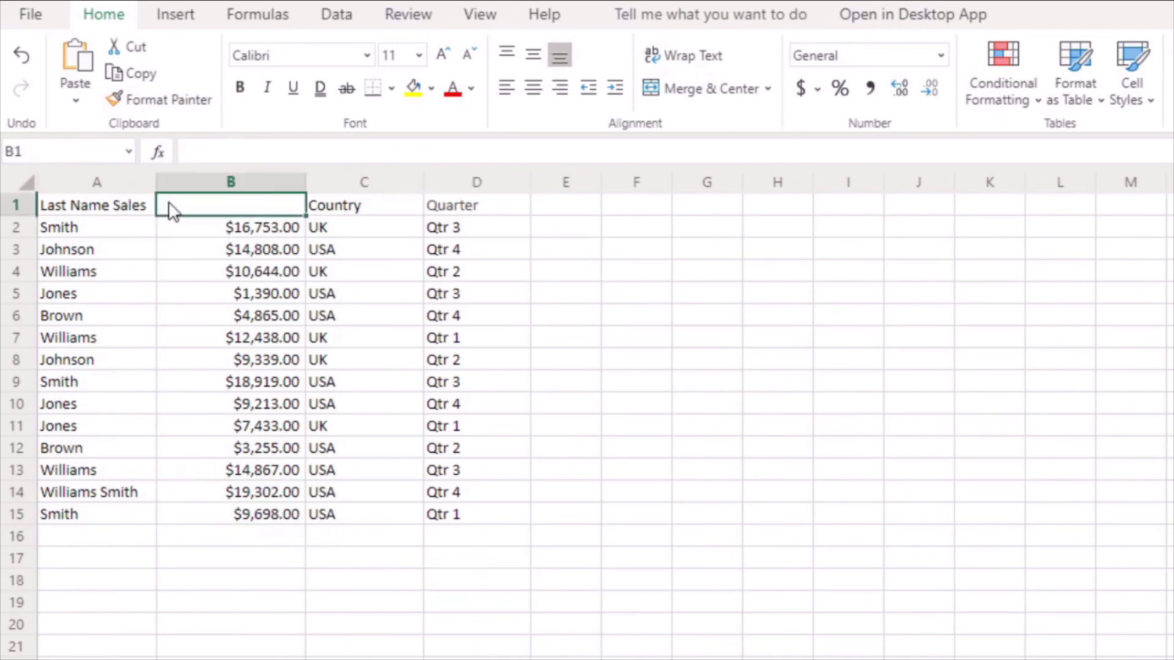
pyautogui.write('Sales')
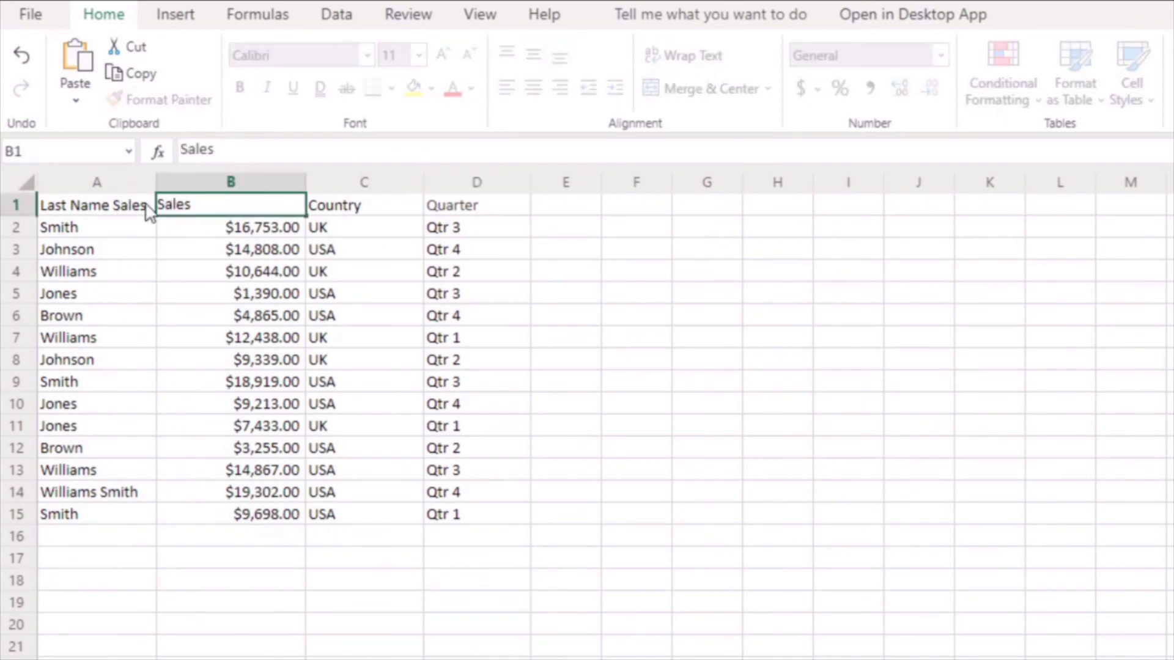
pyautogui.click(149, 209)
pyautogui.click(330, 152)
pyautogui.press('BackSpace')
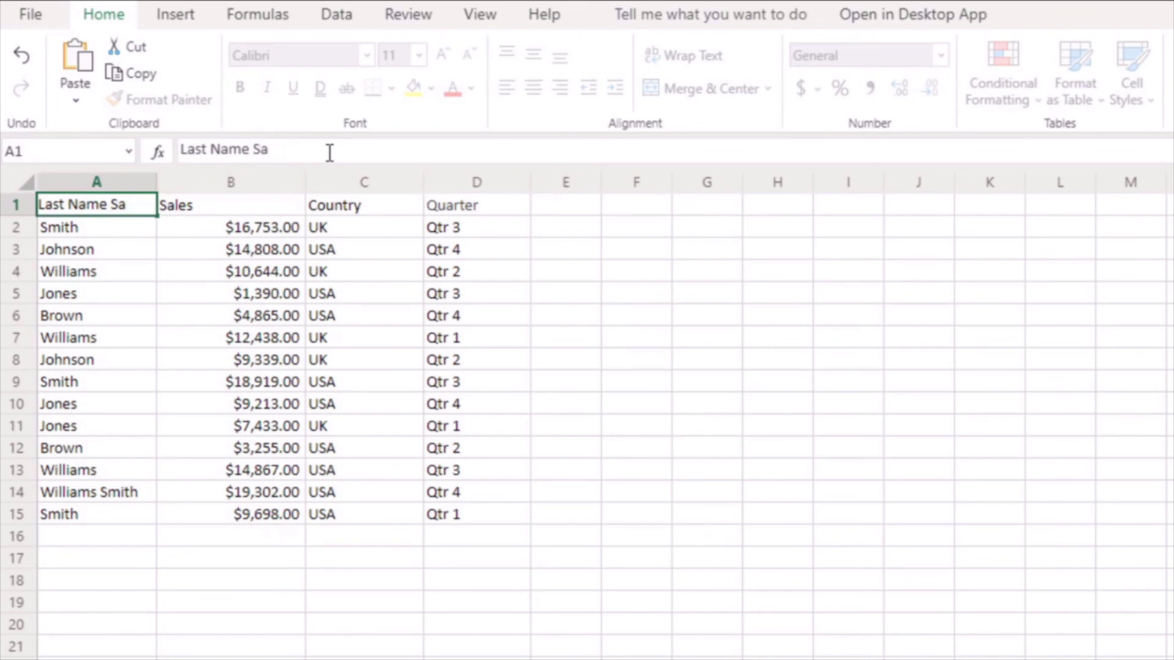
pyautogui.press('Return')
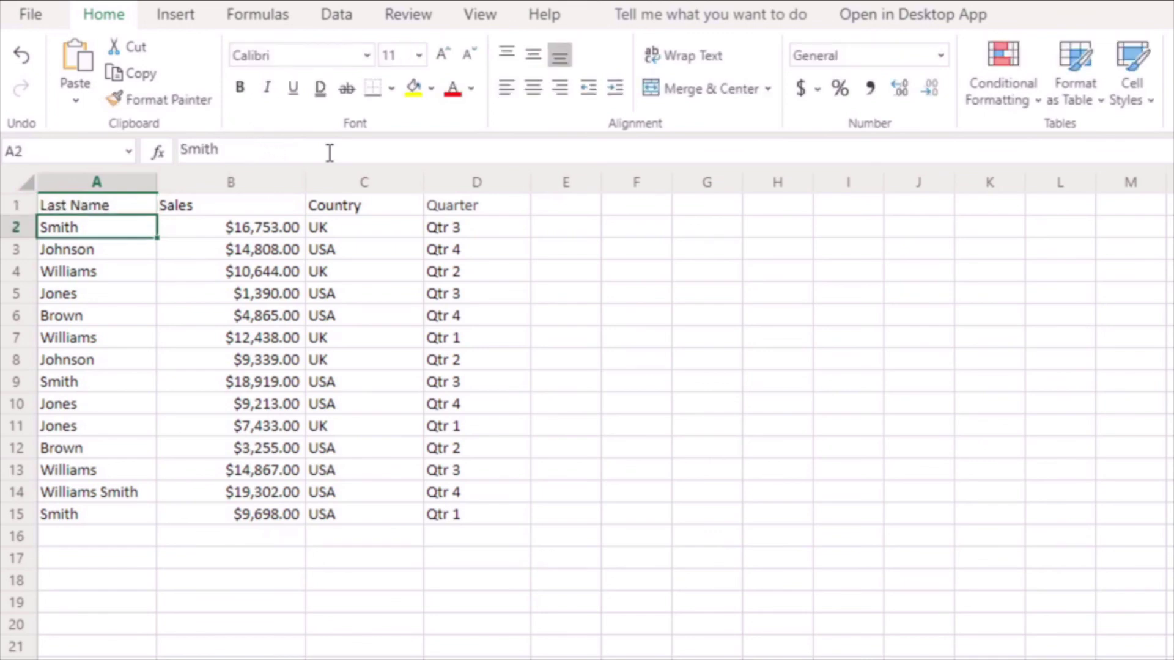
pyautogui.click(294, 538)
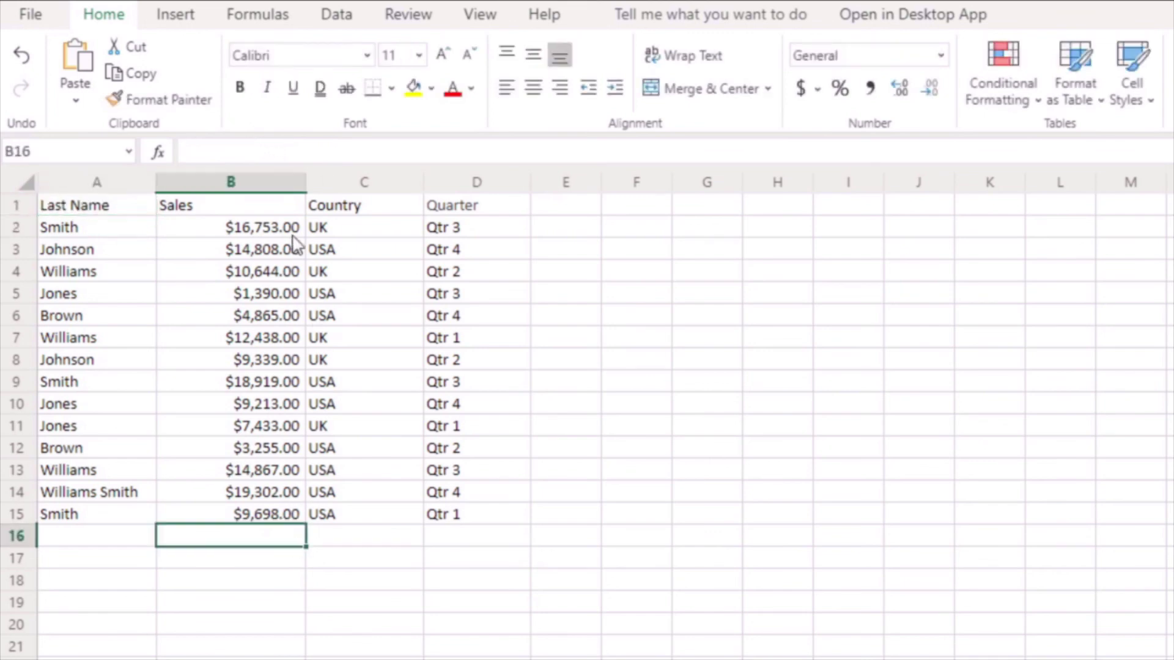
pyautogui.doubleClick(306, 180)
pyautogui.click(531, 367)
pyautogui.moveTo(256, 188); pyautogui.dragTo(257, 187)
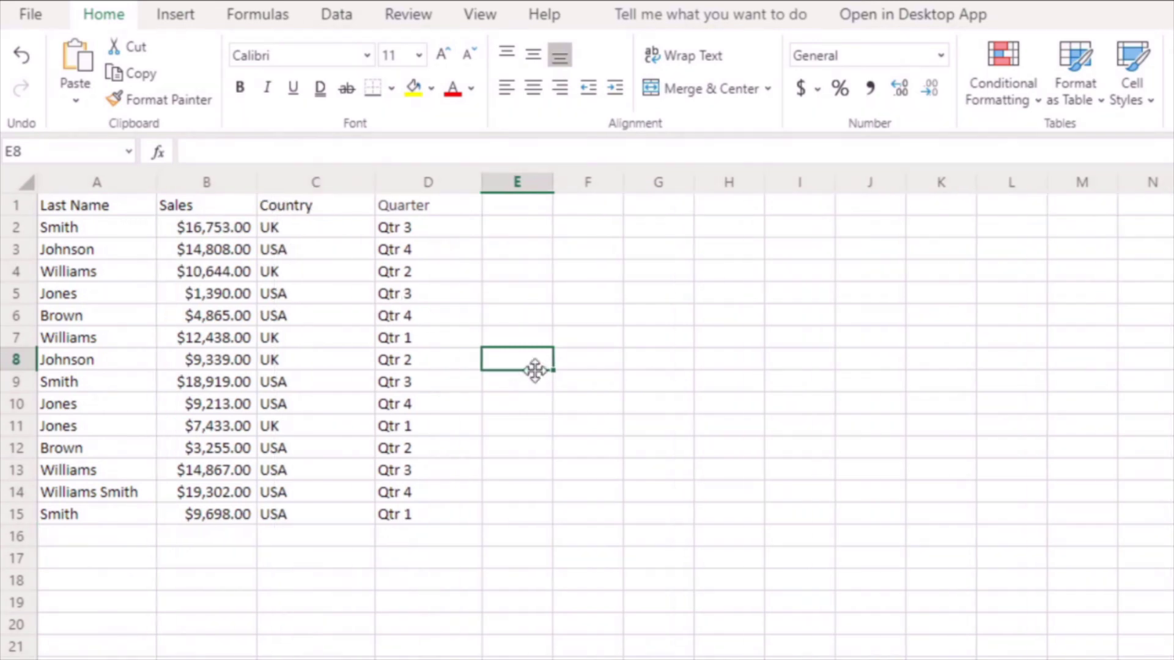
pyautogui.click(557, 385)
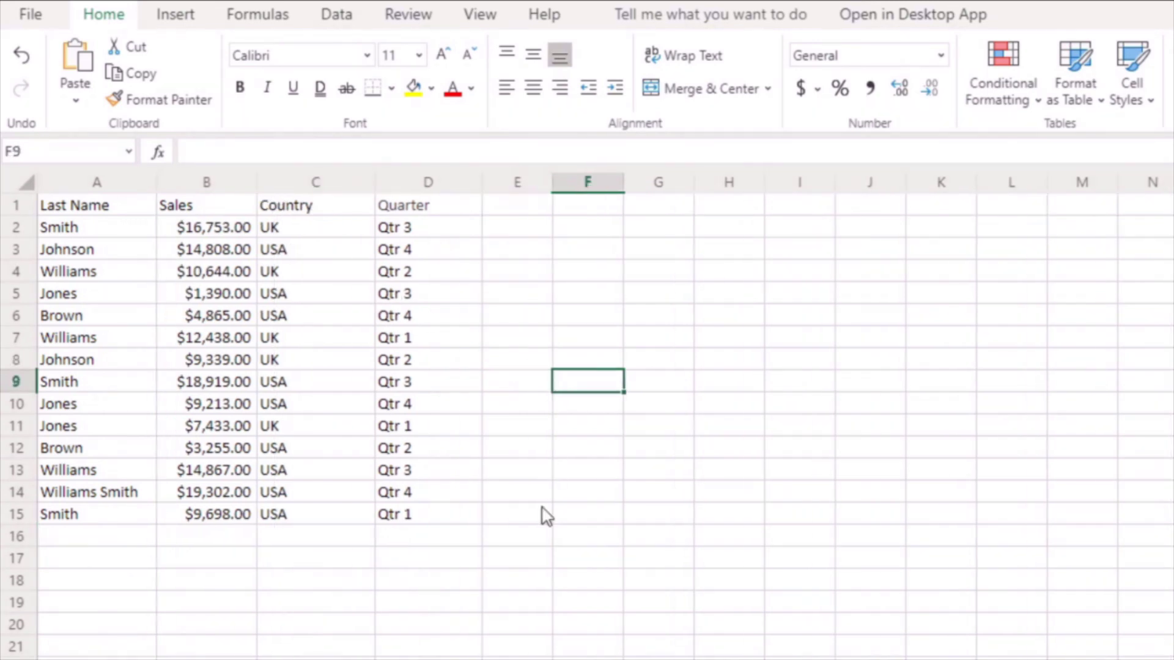